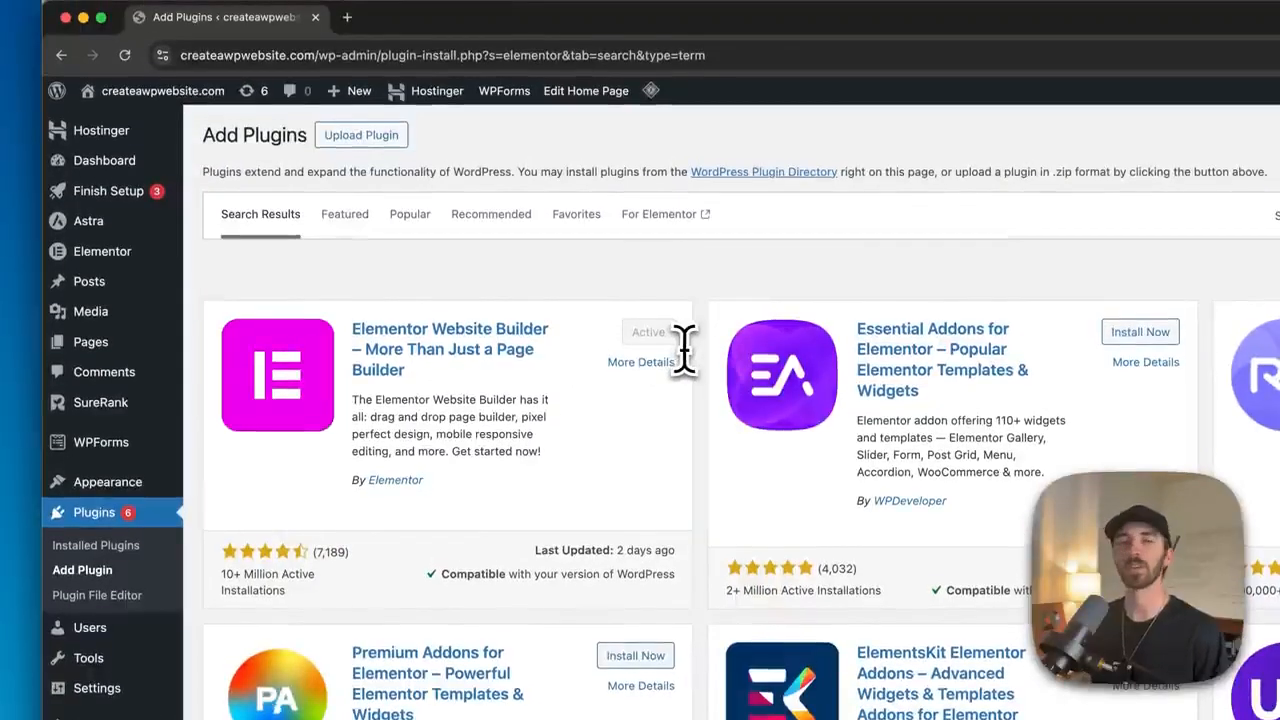
# - Add a new Flexbox container with a two-column structure to the page
pyautogui.moveTo(112, 260)
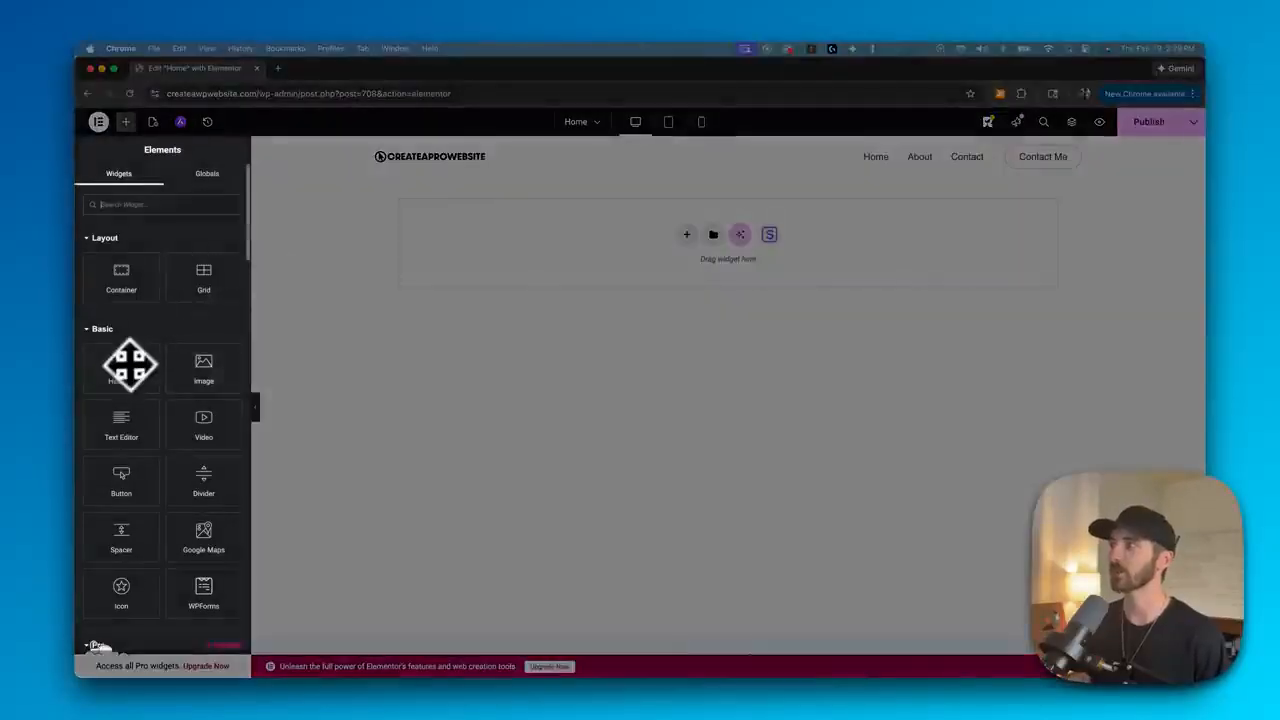
pyautogui.moveTo(130, 365)
pyautogui.mouseDown()
pyautogui.moveTo(499, 268)
pyautogui.moveTo(129, 370)
pyautogui.mouseUp()
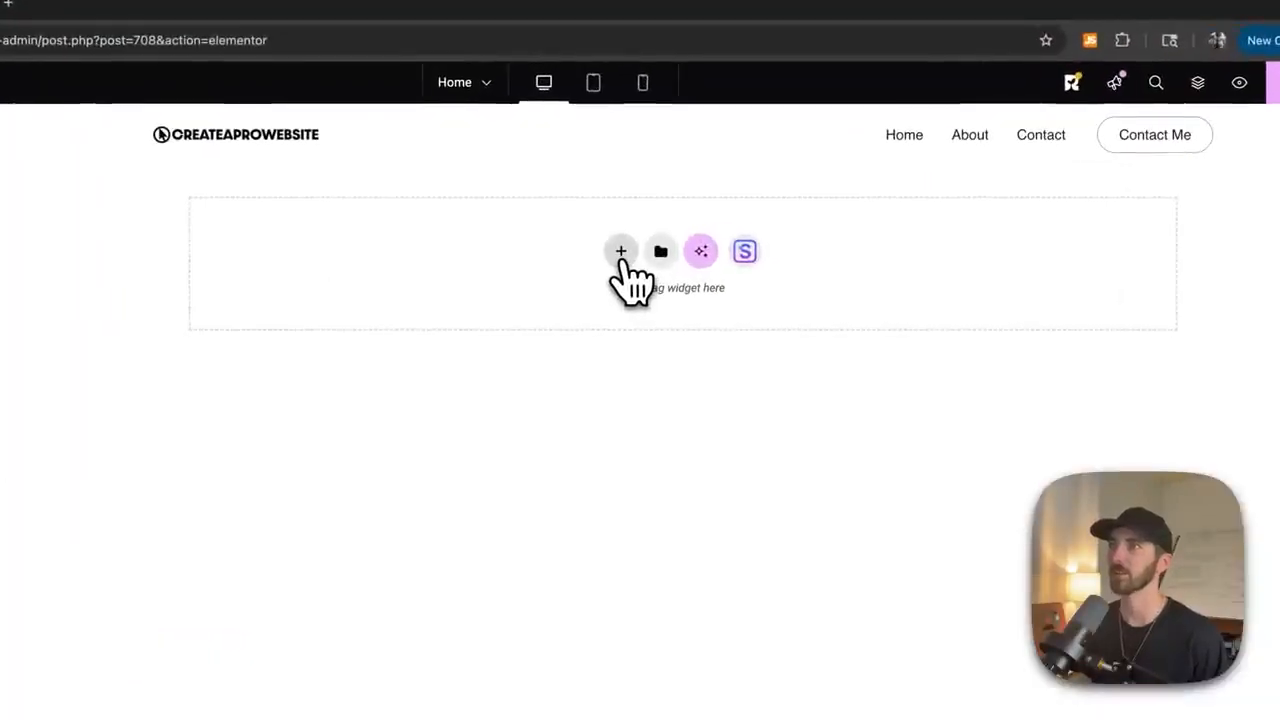
pyautogui.click(621, 255)
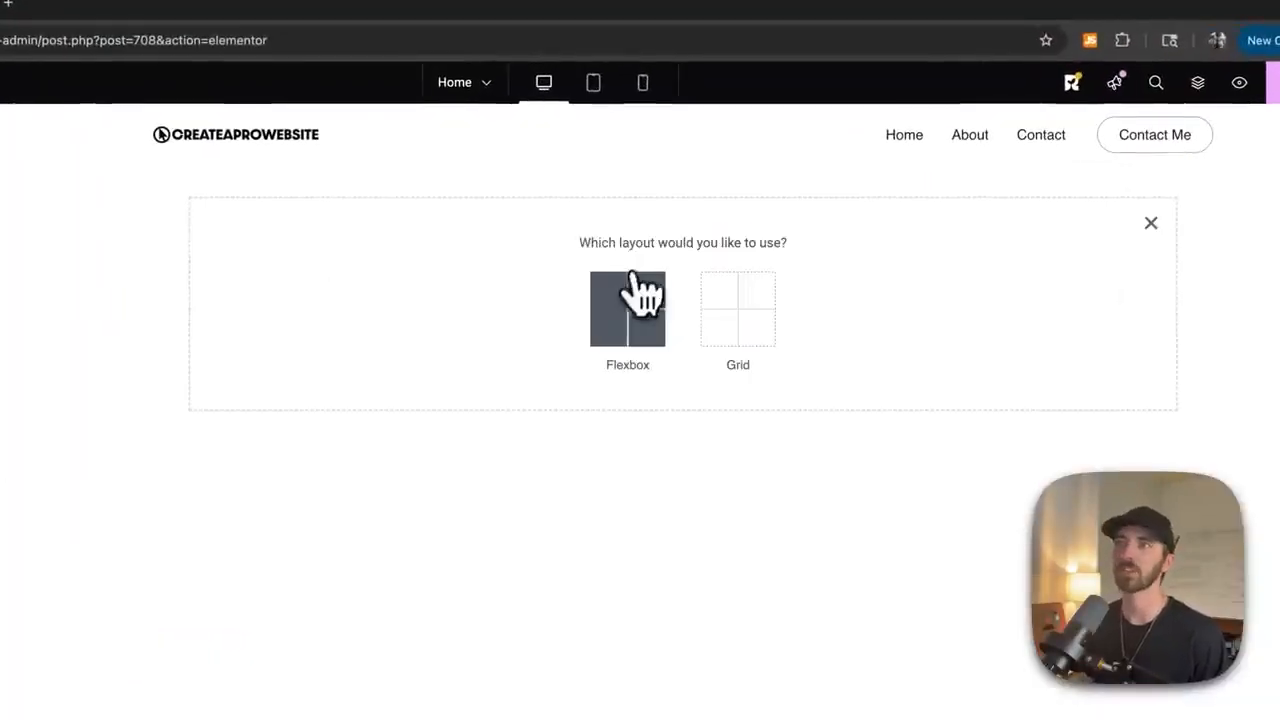
pyautogui.click(630, 330)
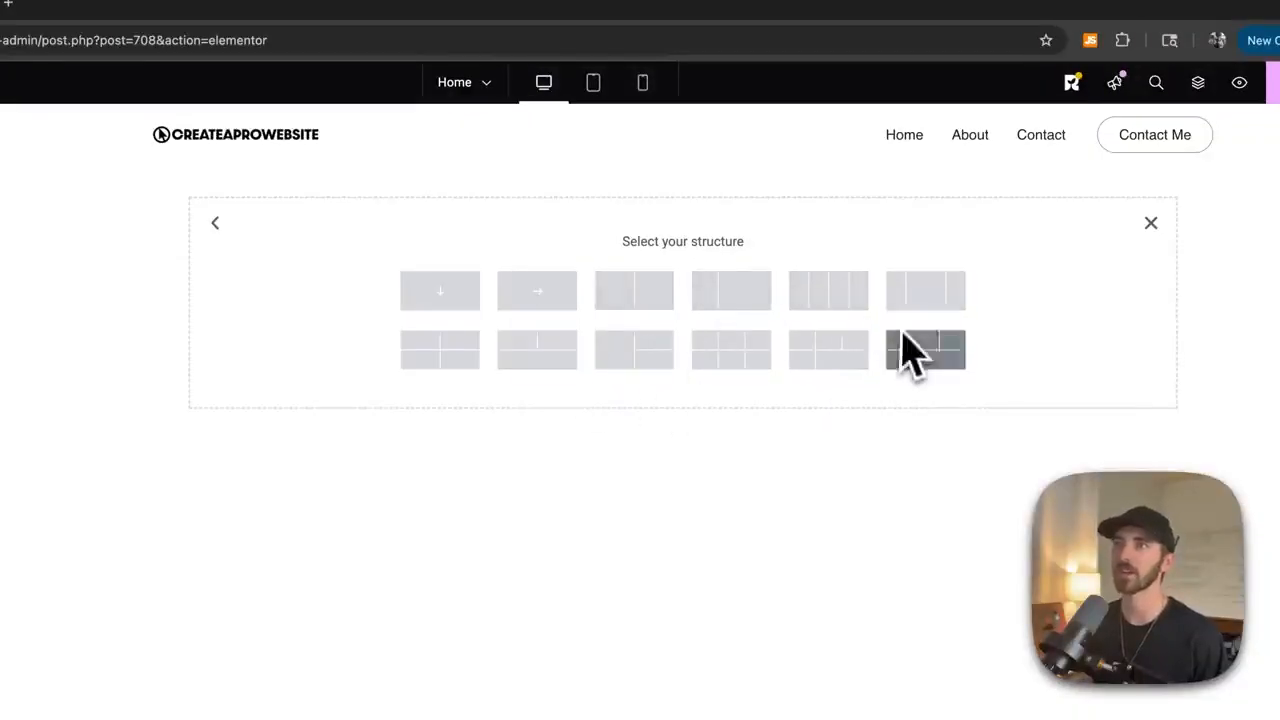
pyautogui.click(608, 300)
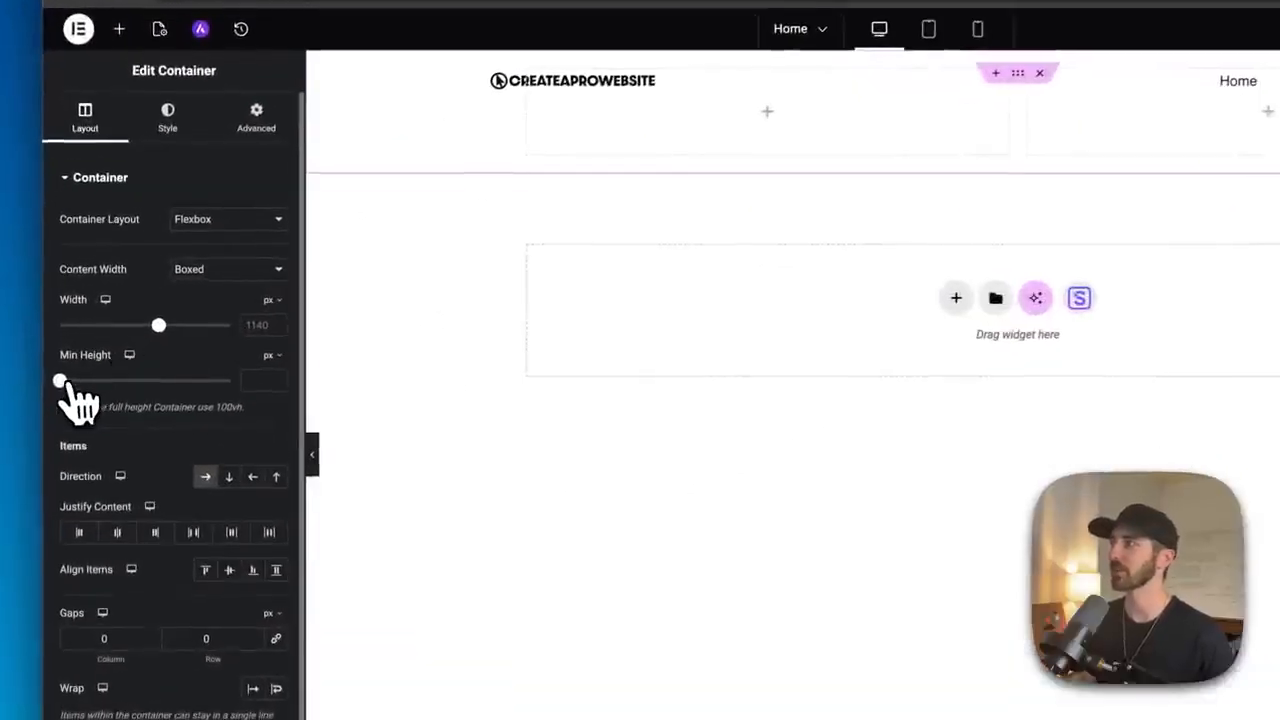
pyautogui.moveTo(86, 358); pyautogui.dragTo(164, 403)
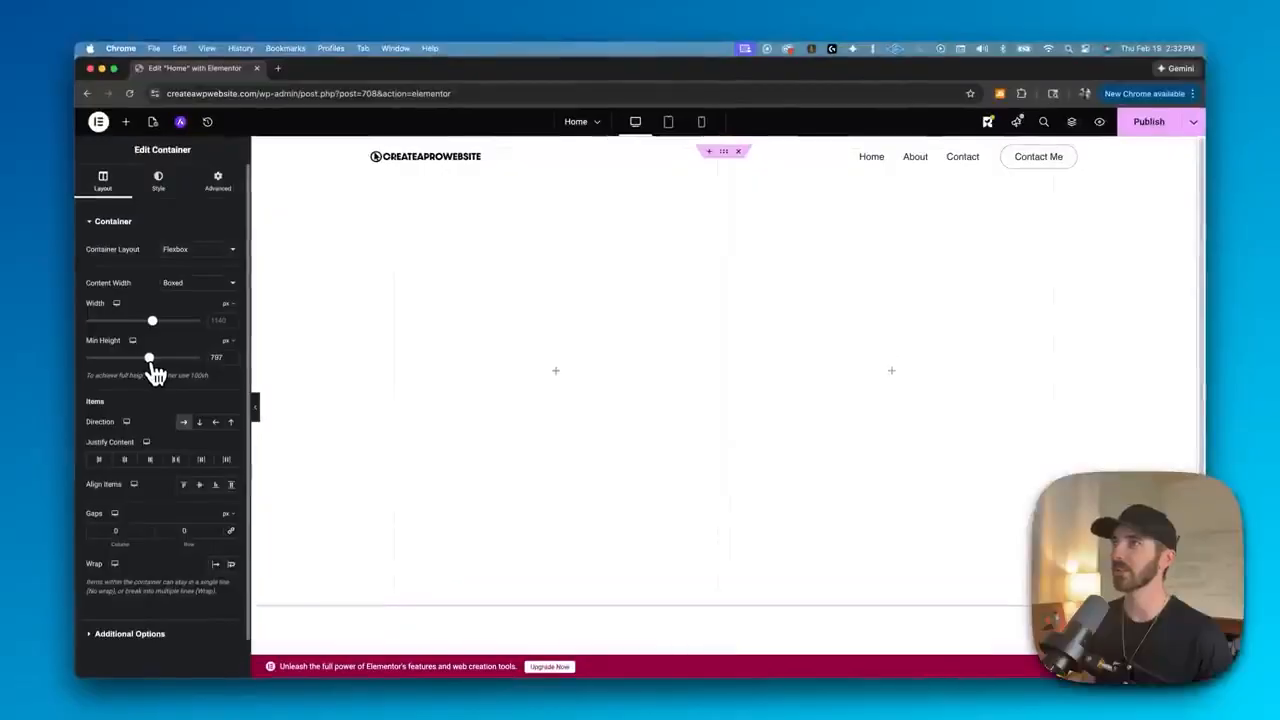
pyautogui.moveTo(150, 359); pyautogui.dragTo(148, 359)
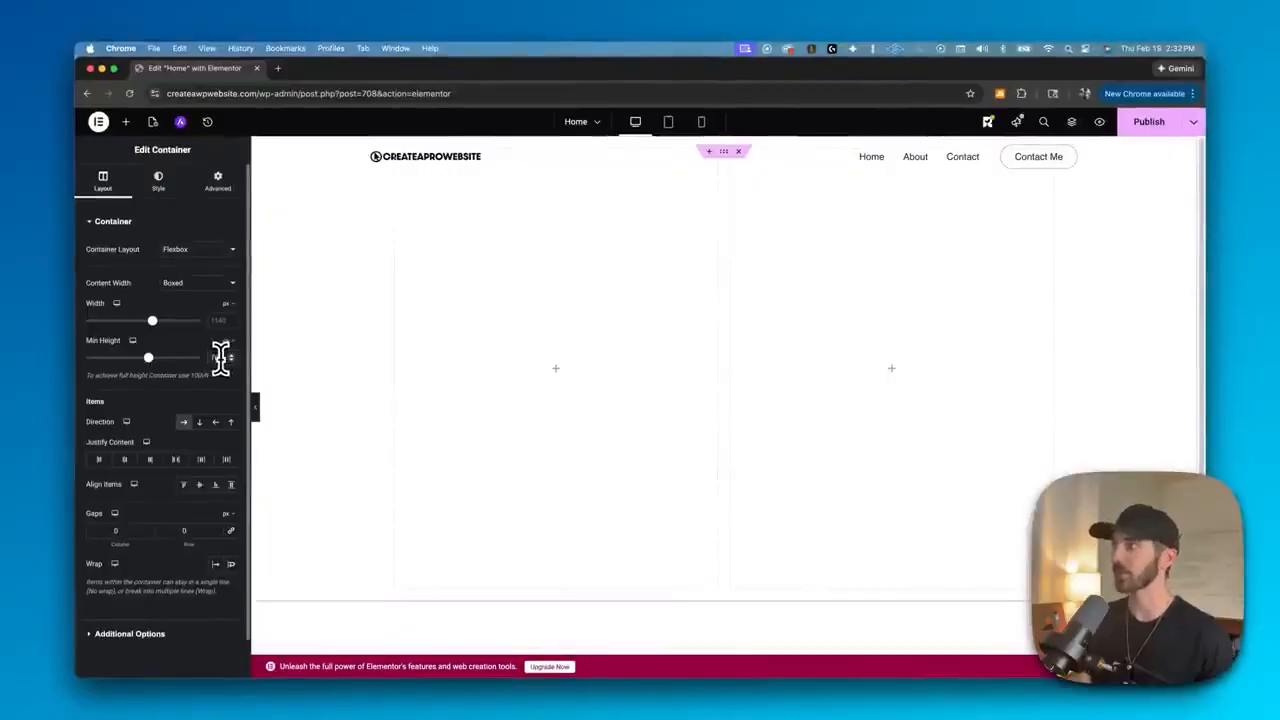
pyautogui.press('BackSpace')
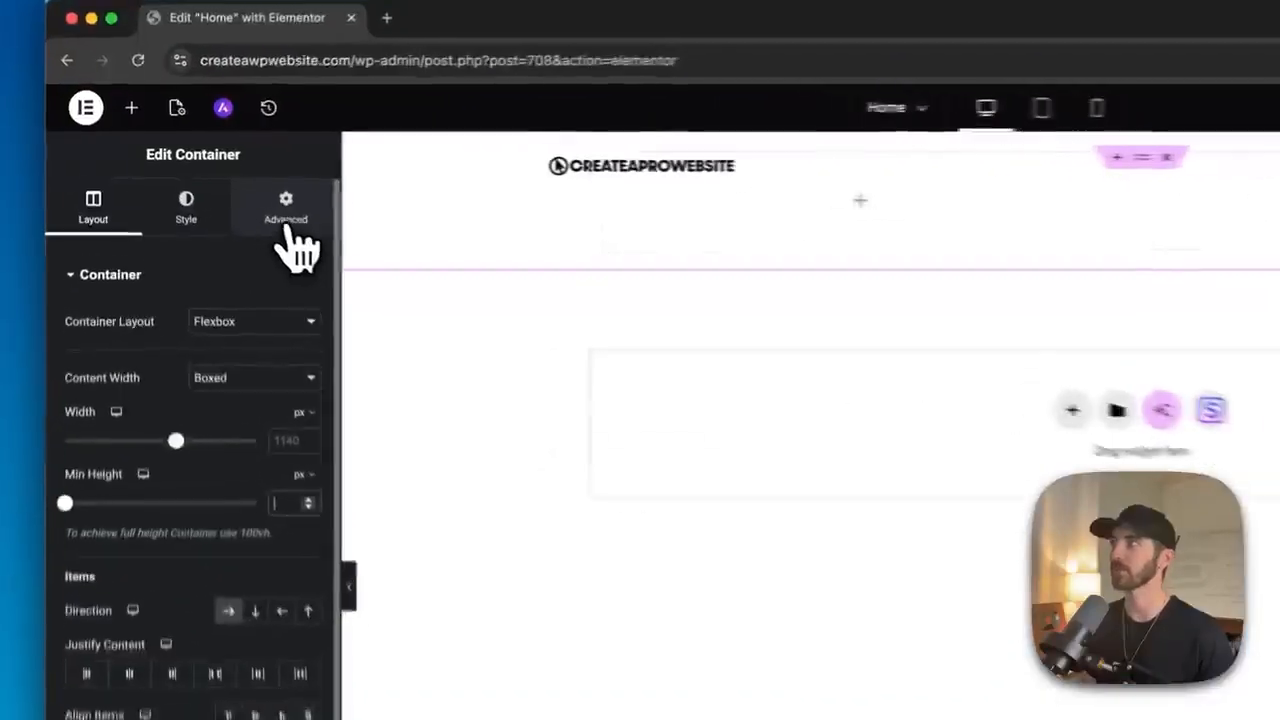
# - Set the container's top and bottom padding to 150 px with the padding values unlinked
pyautogui.click(220, 188)
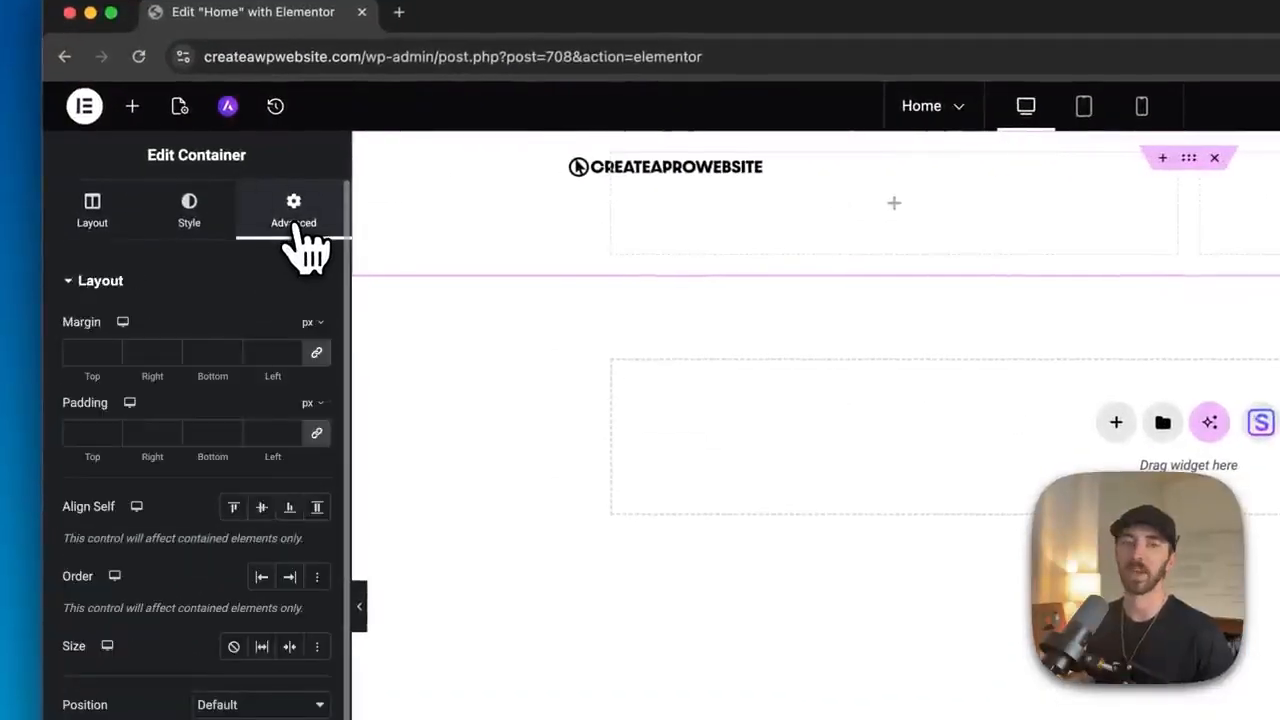
pyautogui.click(317, 434)
pyautogui.click(82, 434)
pyautogui.write('1')
pyautogui.moveTo(111, 430); pyautogui.dragTo(103, 434)
pyautogui.doubleClick(72, 432)
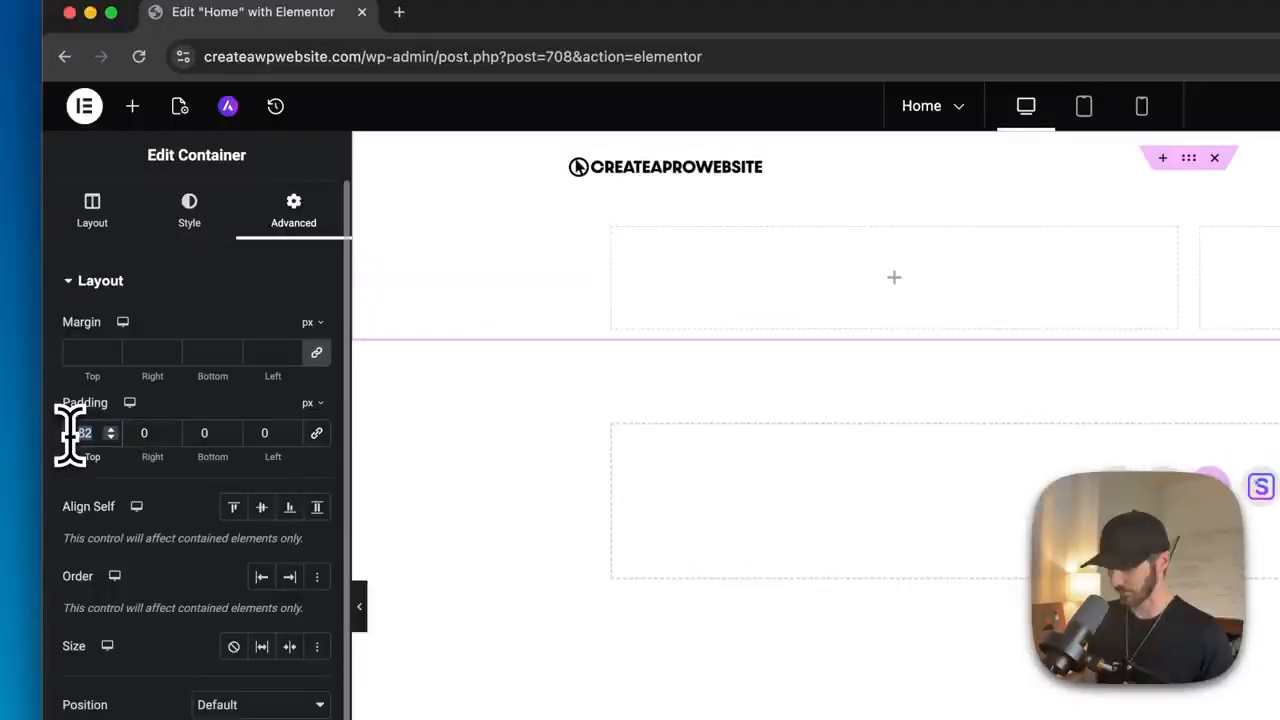
pyautogui.write('150')
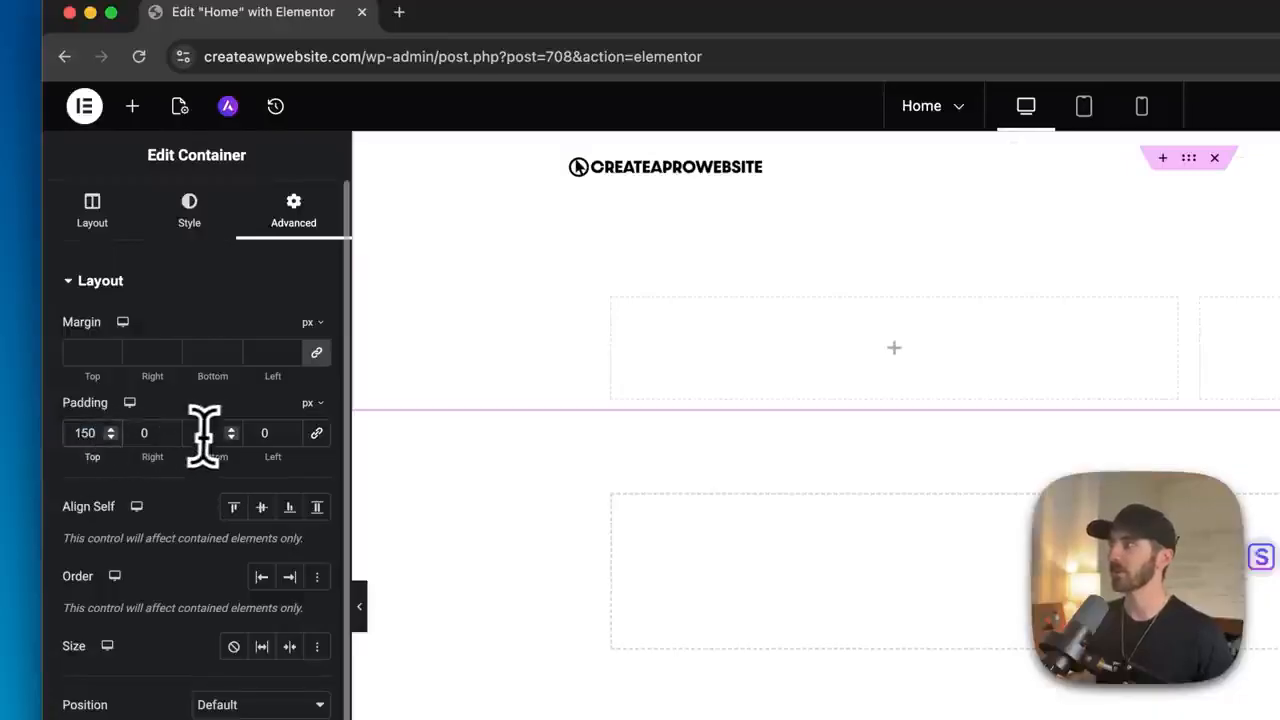
pyautogui.click(201, 432)
pyautogui.write('150')
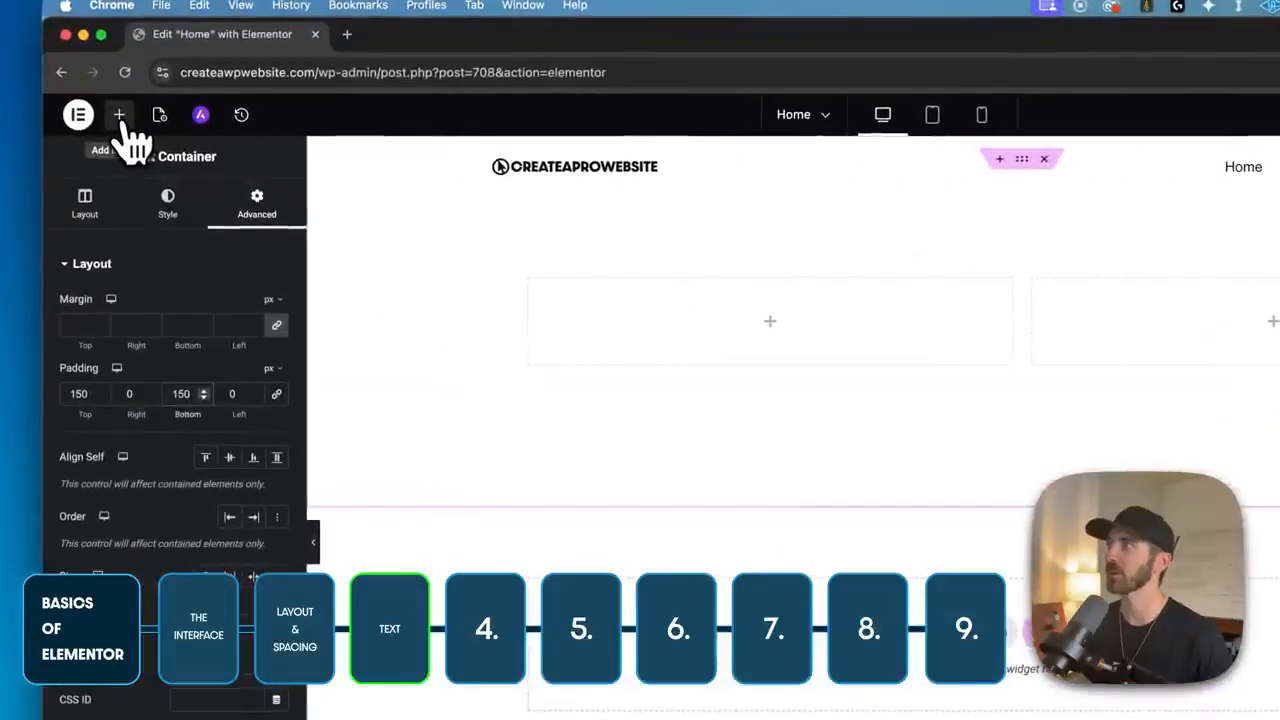
# - Add a Heading widget to the left column and set its title to 'Hi! I'm' followed by the site owner's name
pyautogui.click(120, 126)
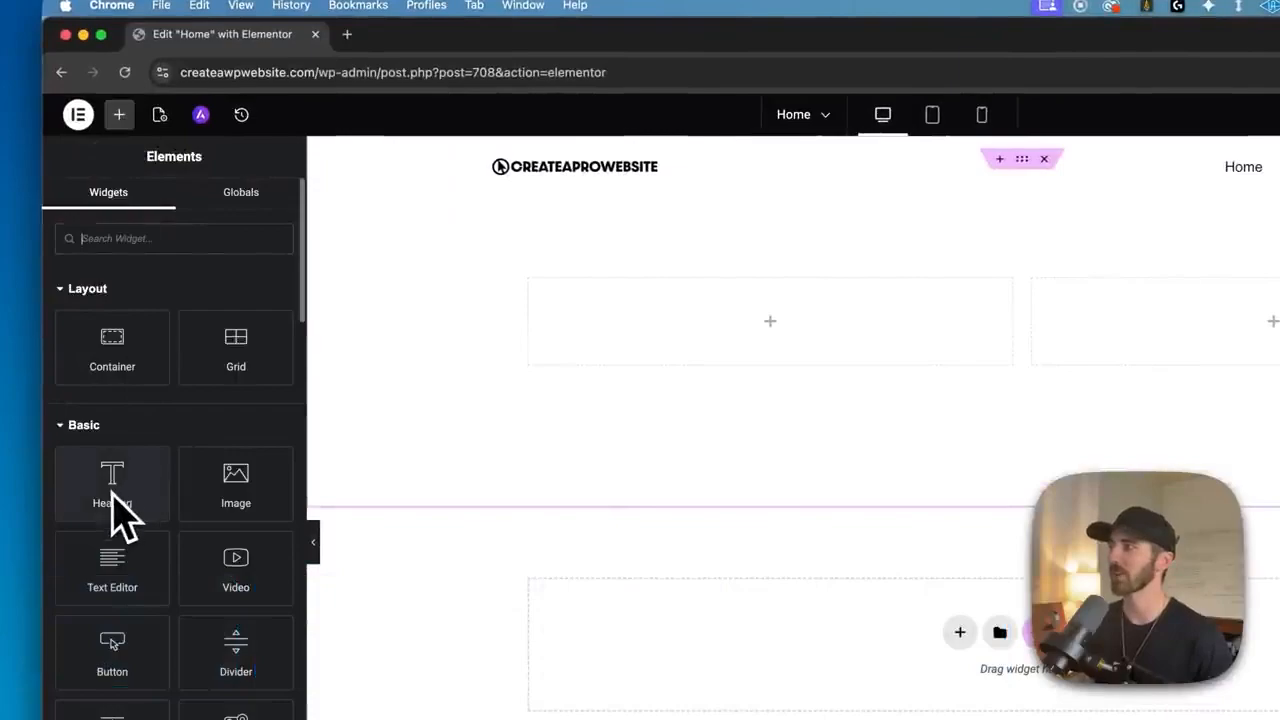
pyautogui.moveTo(115, 505); pyautogui.dragTo(770, 355)
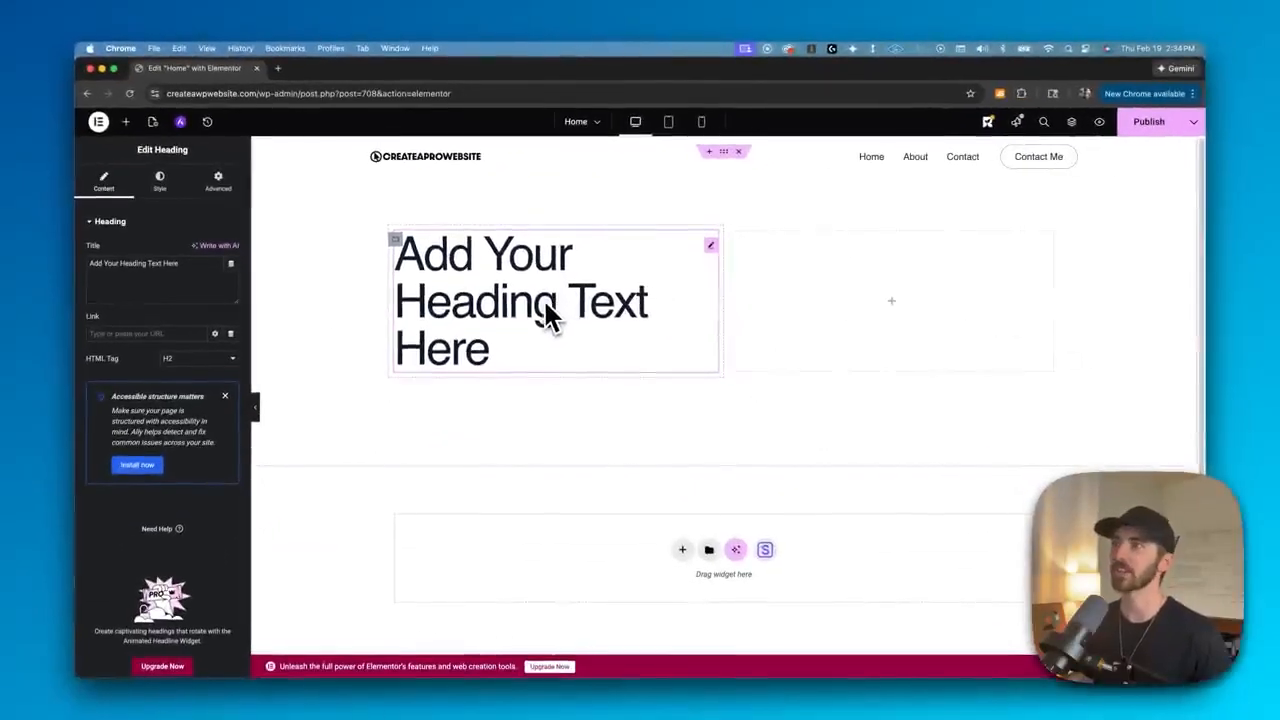
pyautogui.doubleClick(563, 328)
pyautogui.tripleClick(540, 300)
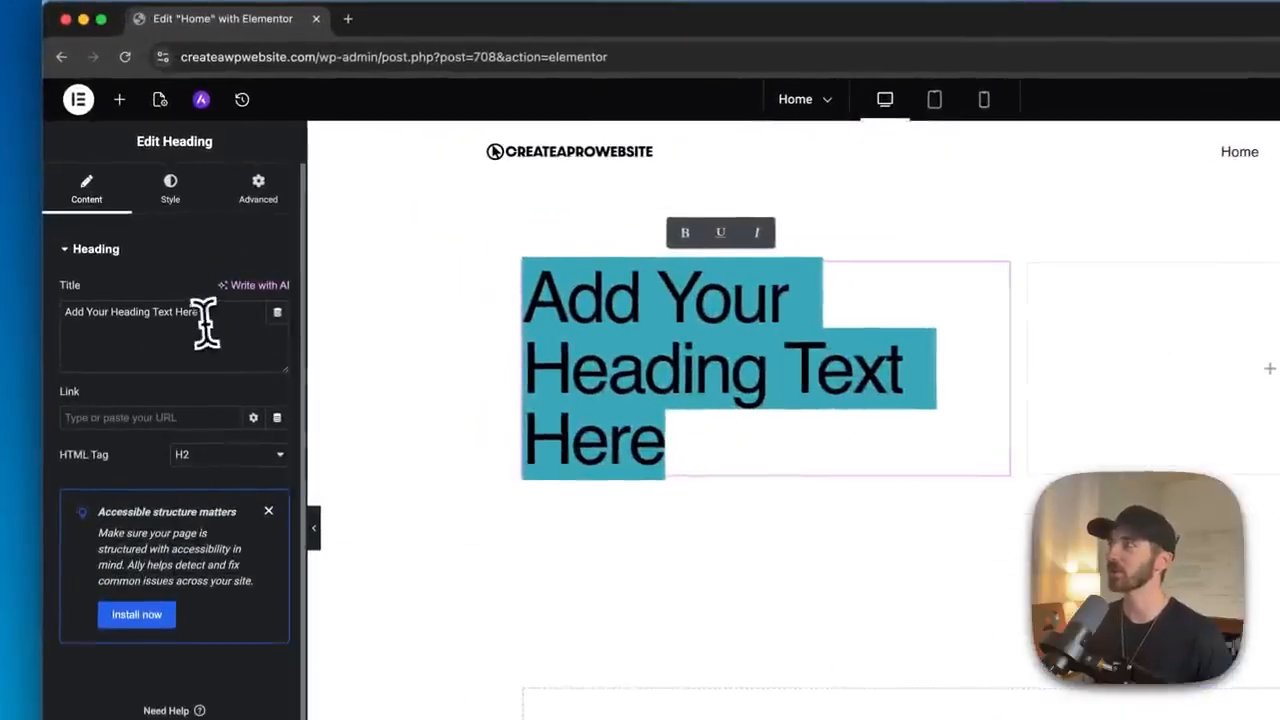
pyautogui.tripleClick(180, 269)
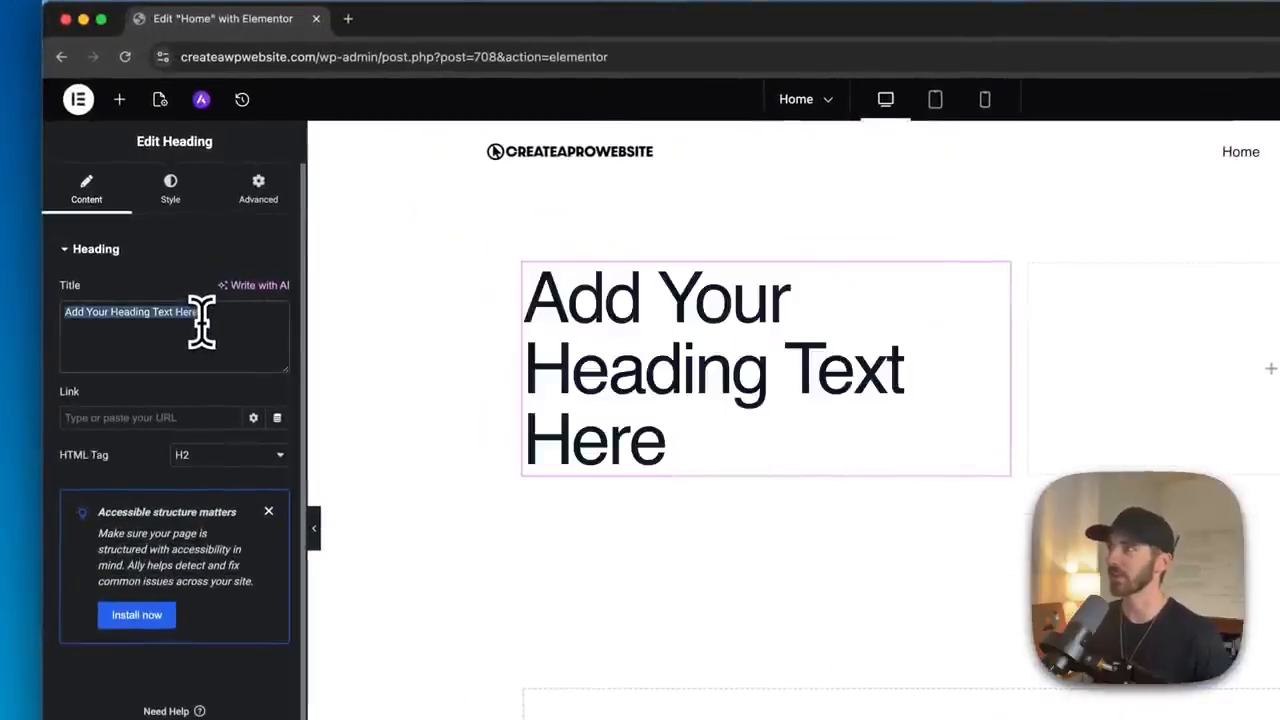
pyautogui.write("Hi! I'm Dale McManus")
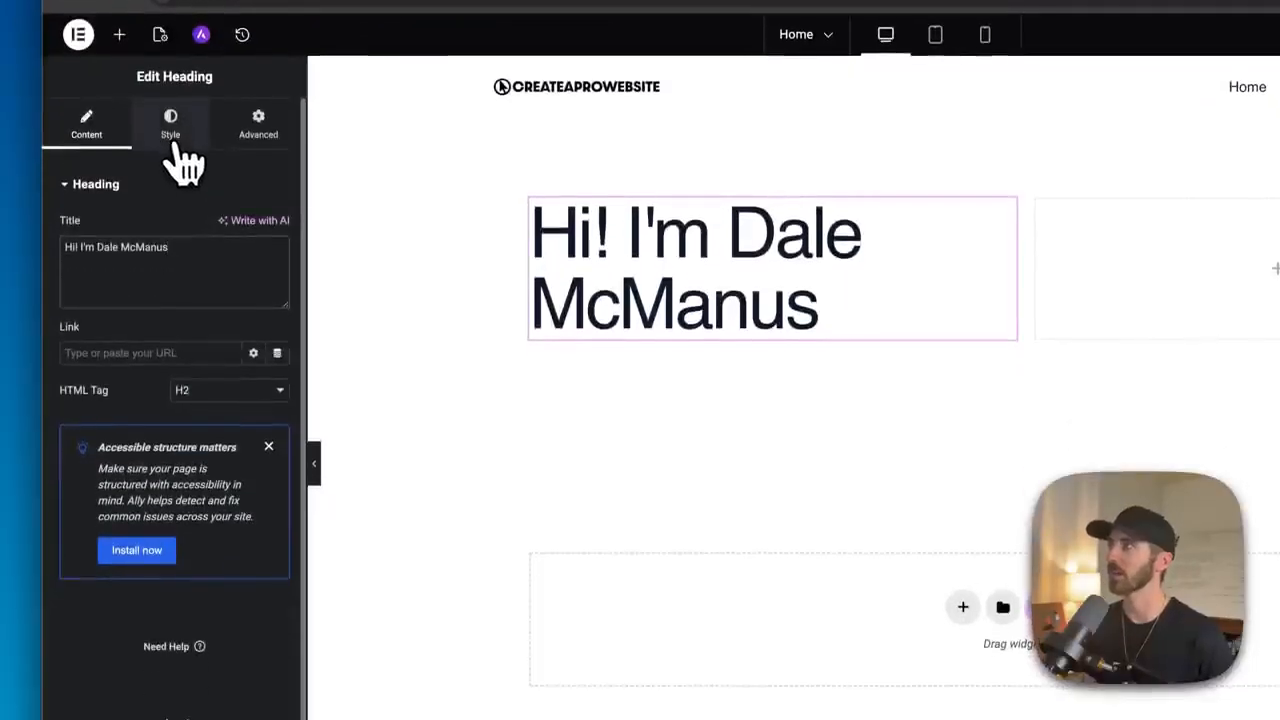
# - Set the heading's typography to the Times New Roman font family at size 64 px
pyautogui.click(172, 128)
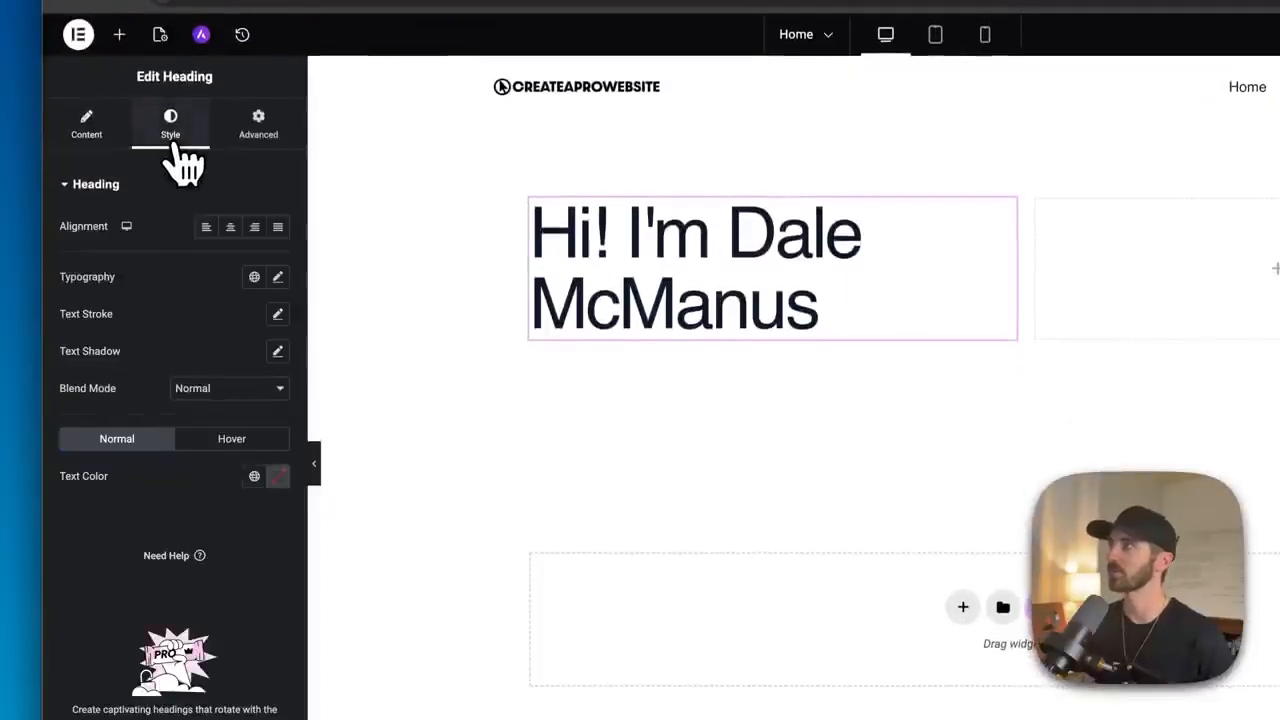
pyautogui.click(279, 279)
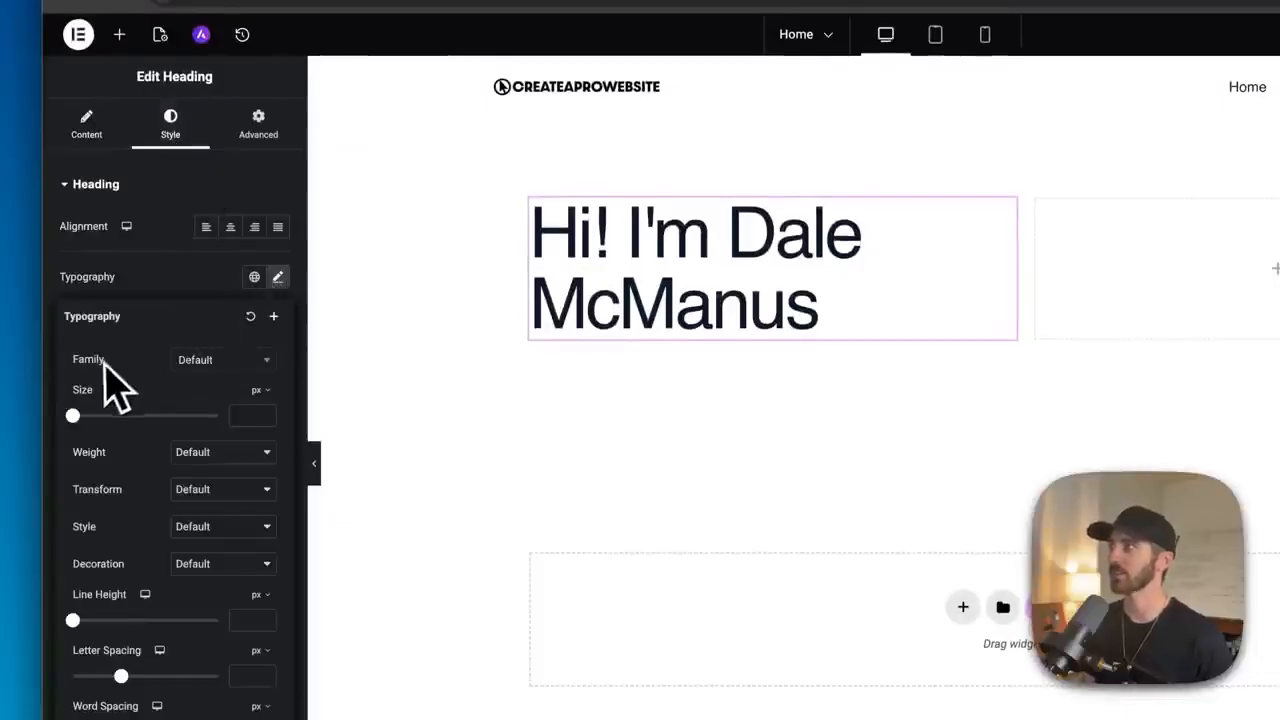
pyautogui.click(212, 372)
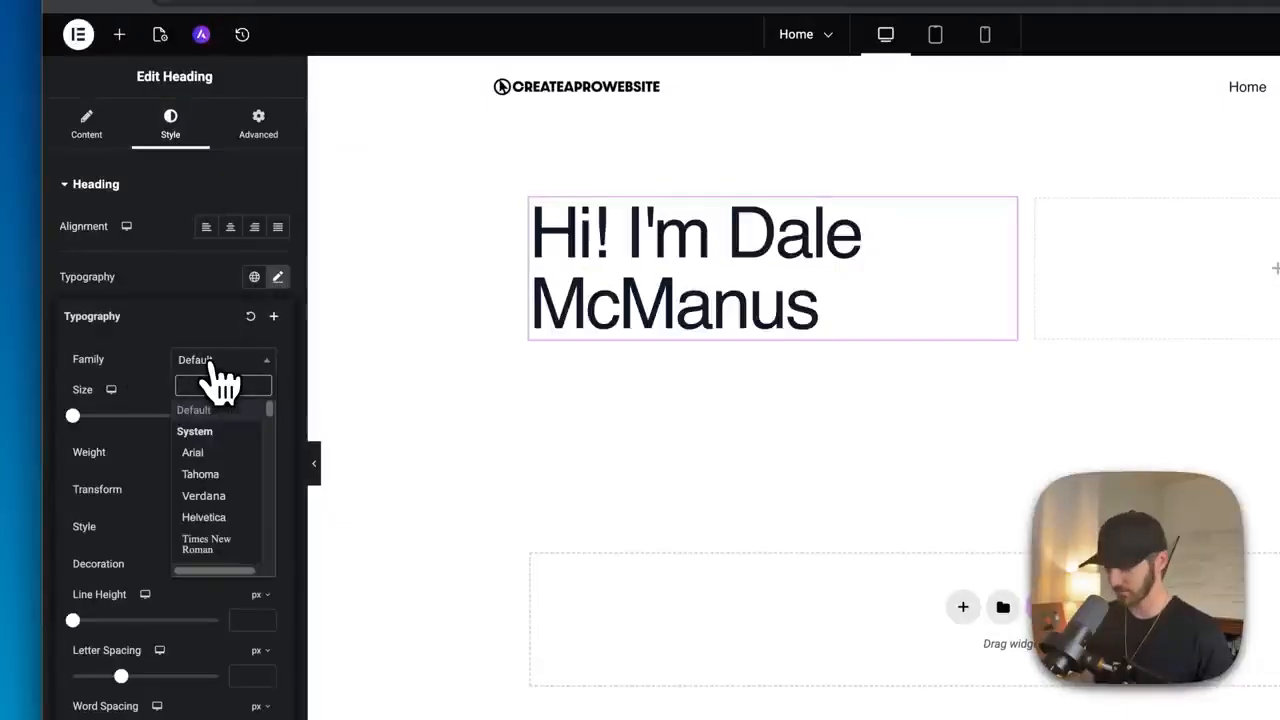
pyautogui.write('times')
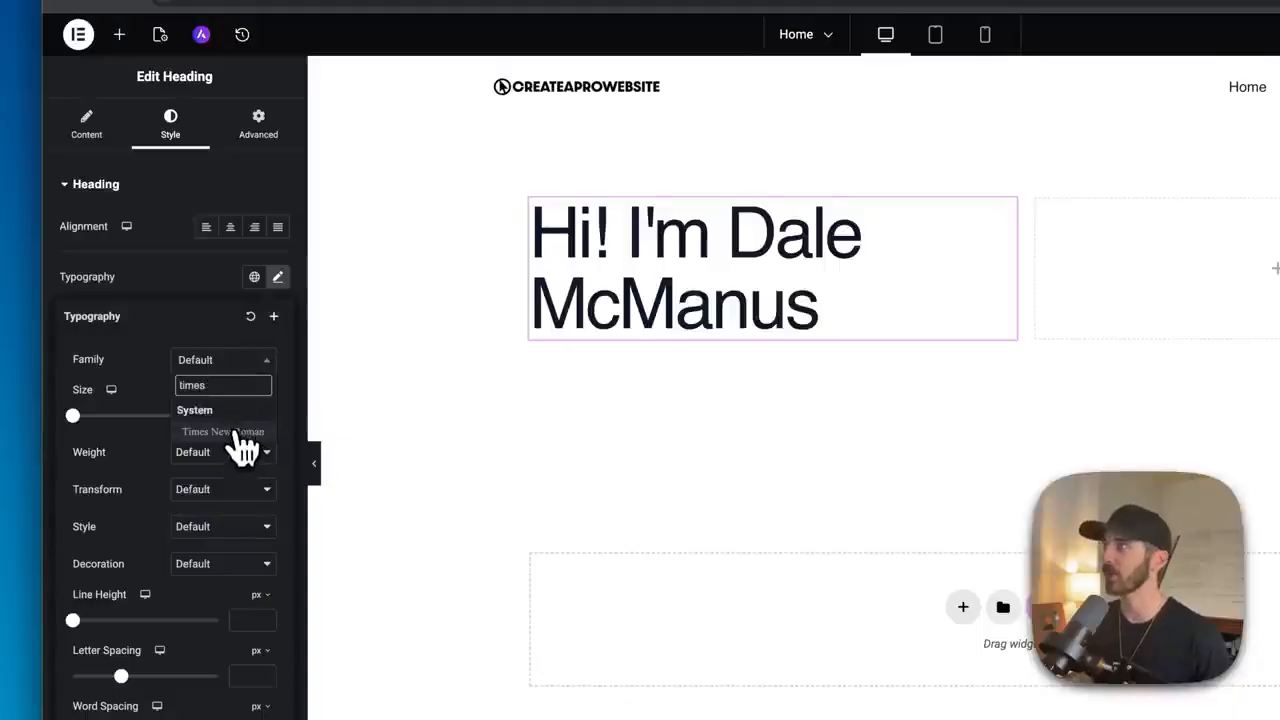
pyautogui.click(238, 432)
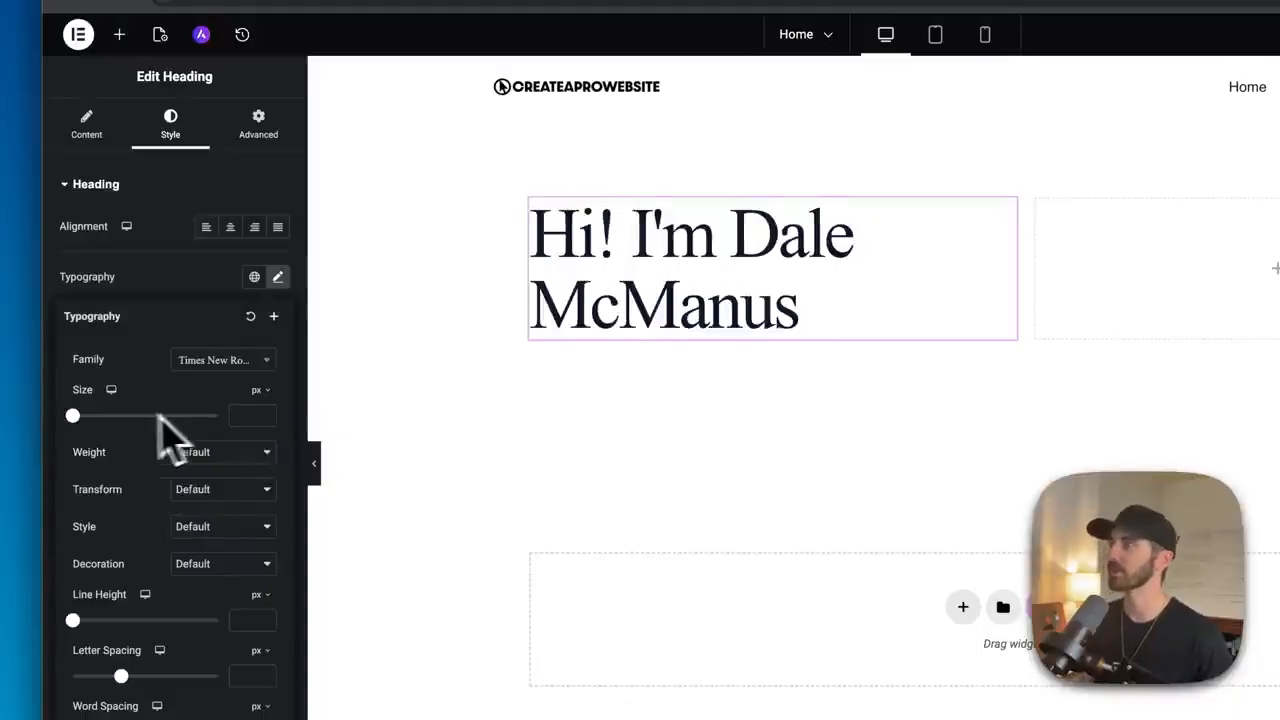
pyautogui.moveTo(74, 416); pyautogui.dragTo(120, 417)
pyautogui.click(266, 420)
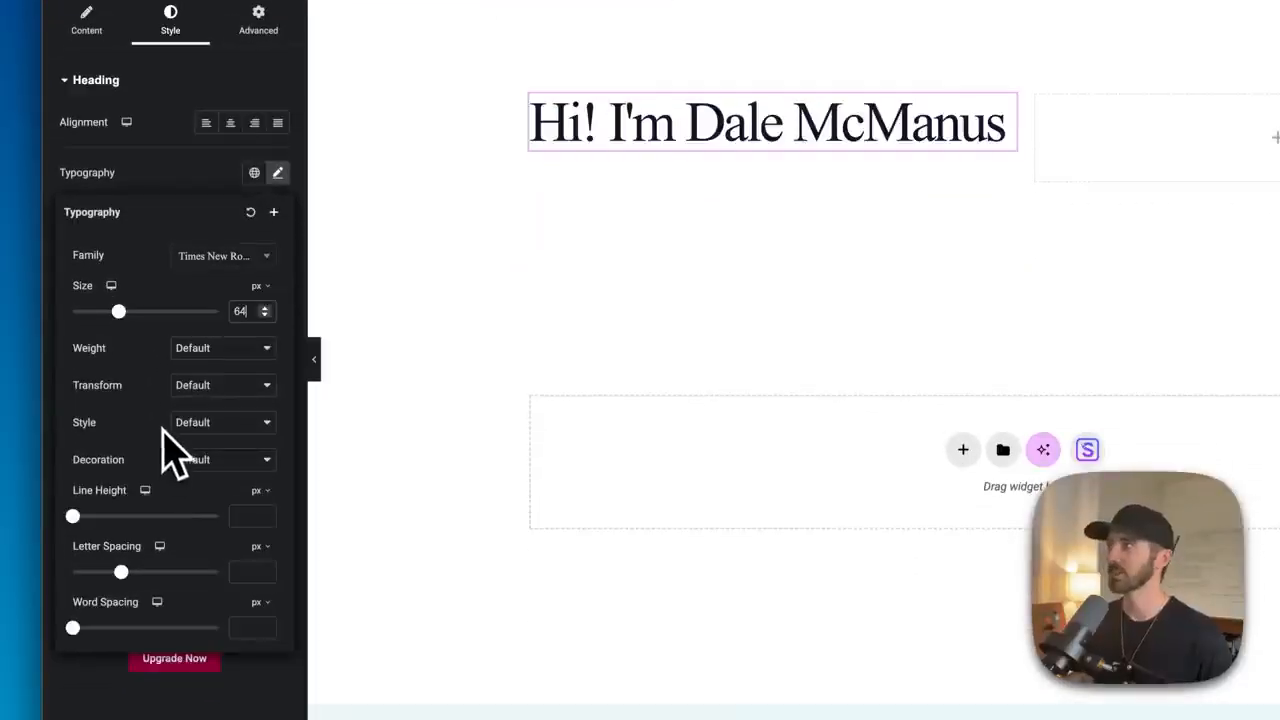
pyautogui.click(183, 198)
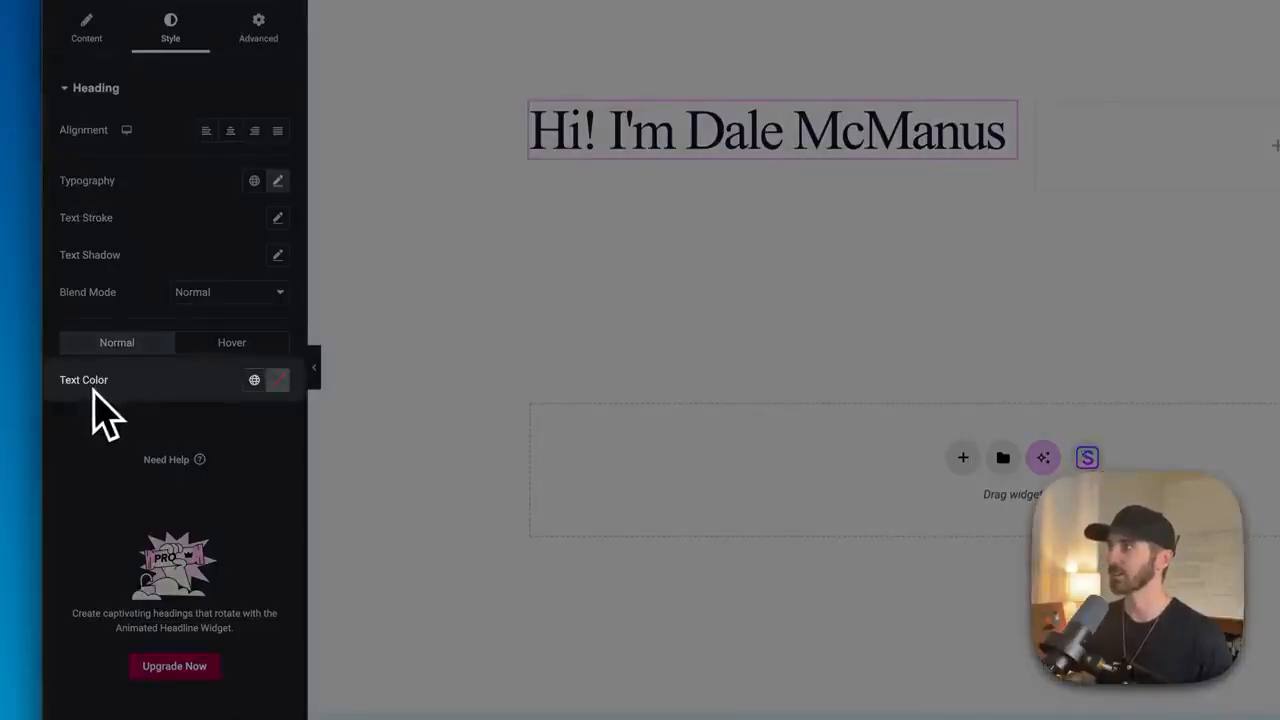
# - Set the heading's text colour to black
pyautogui.click(278, 382)
pyautogui.click(252, 500)
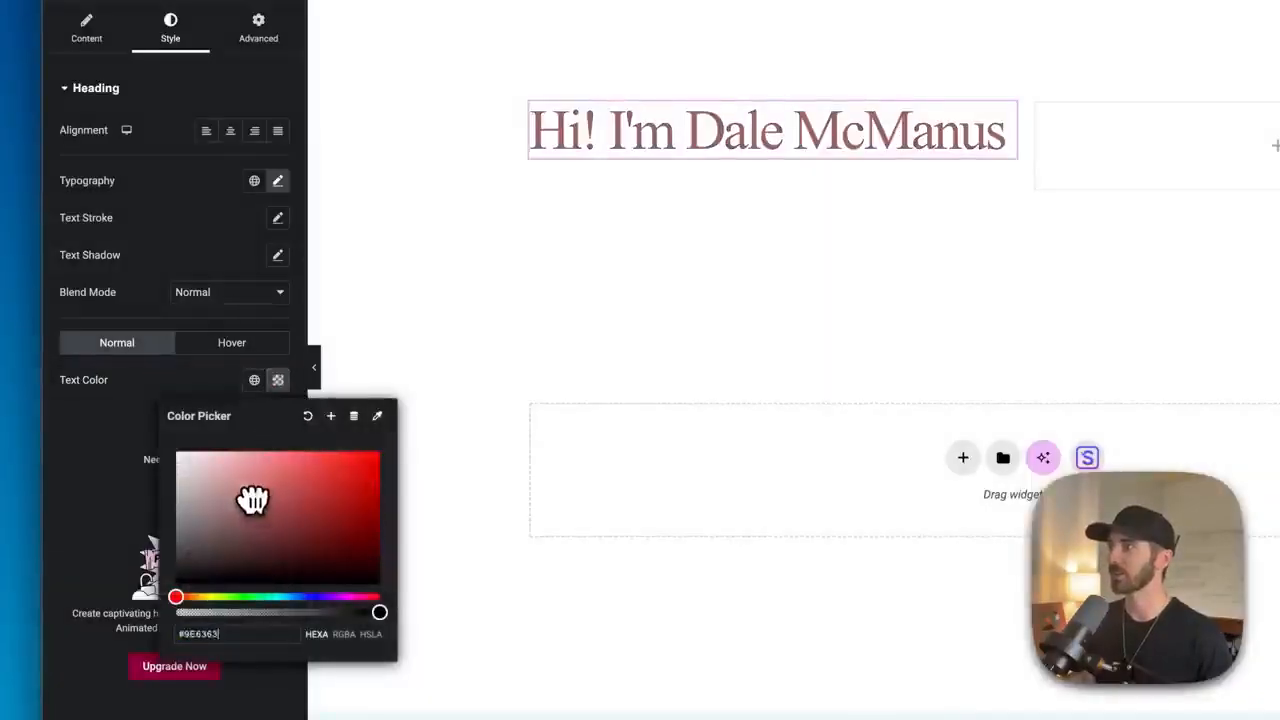
pyautogui.moveTo(252, 500); pyautogui.dragTo(150, 588)
pyautogui.click(149, 420)
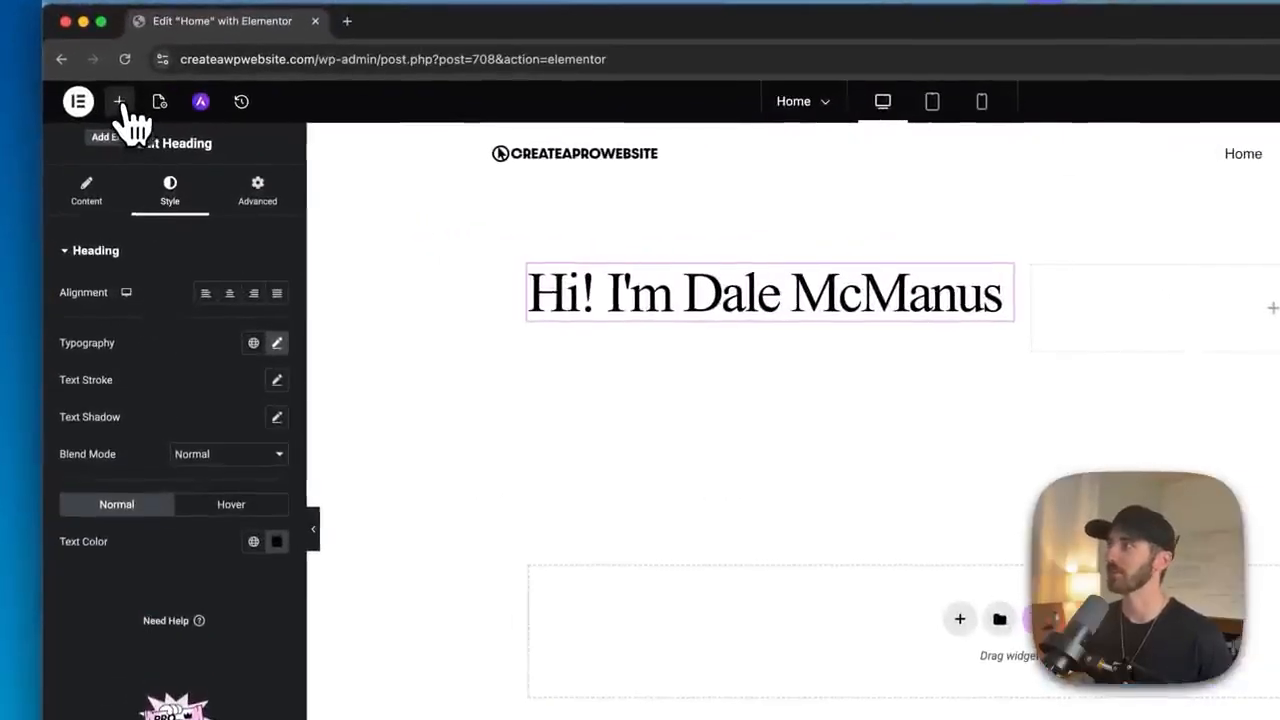
# - Add a Text Editor widget below the heading in the left column
pyautogui.click(125, 121)
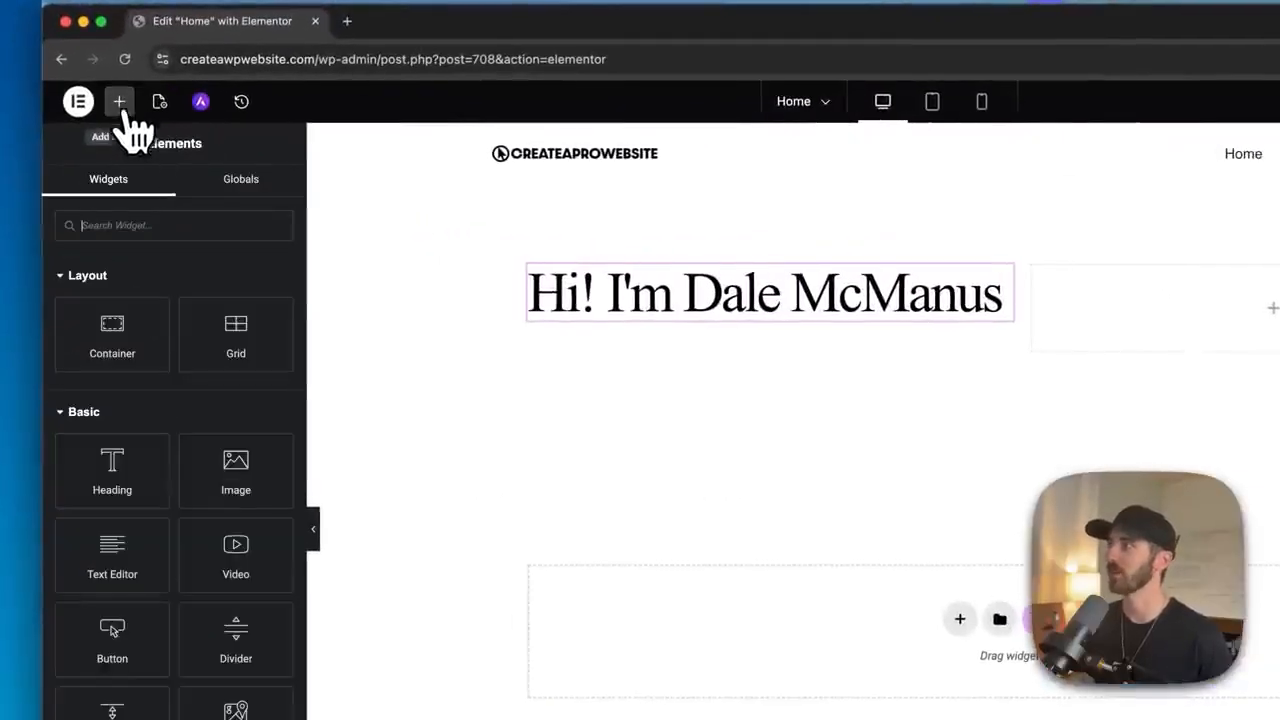
pyautogui.moveTo(117, 572); pyautogui.dragTo(685, 330)
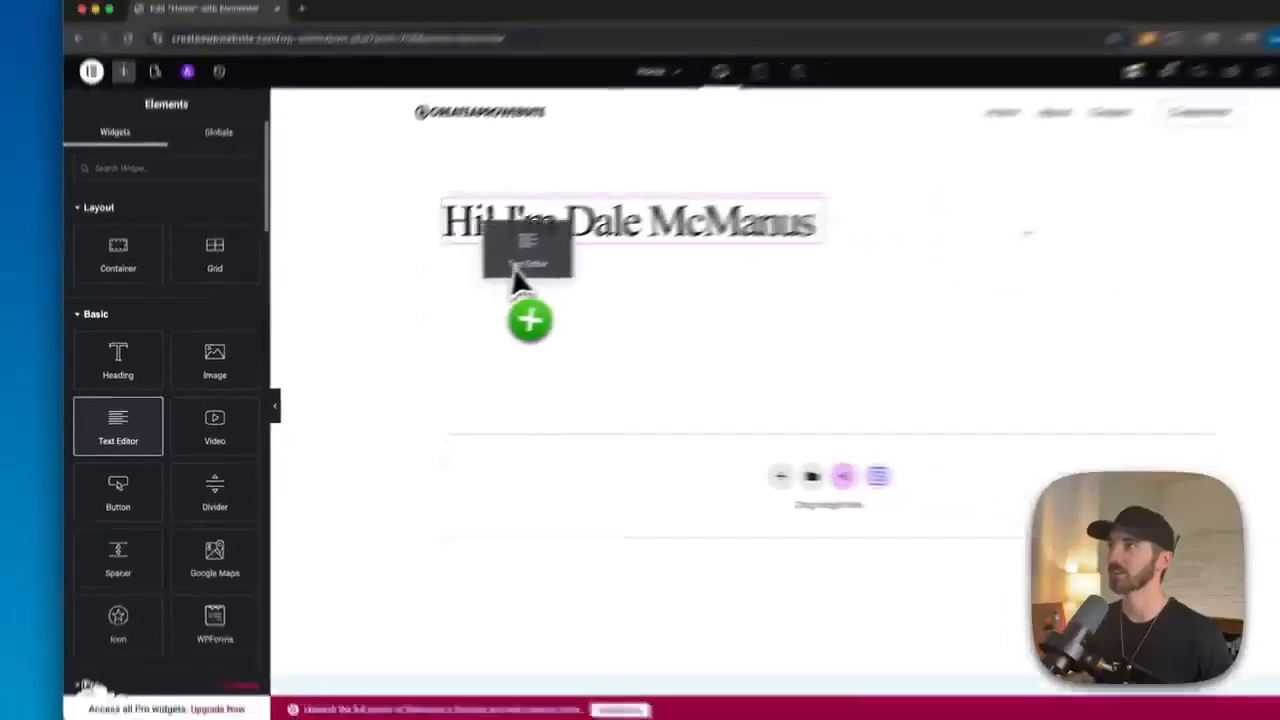
pyautogui.moveTo(505, 278); pyautogui.dragTo(505, 275)
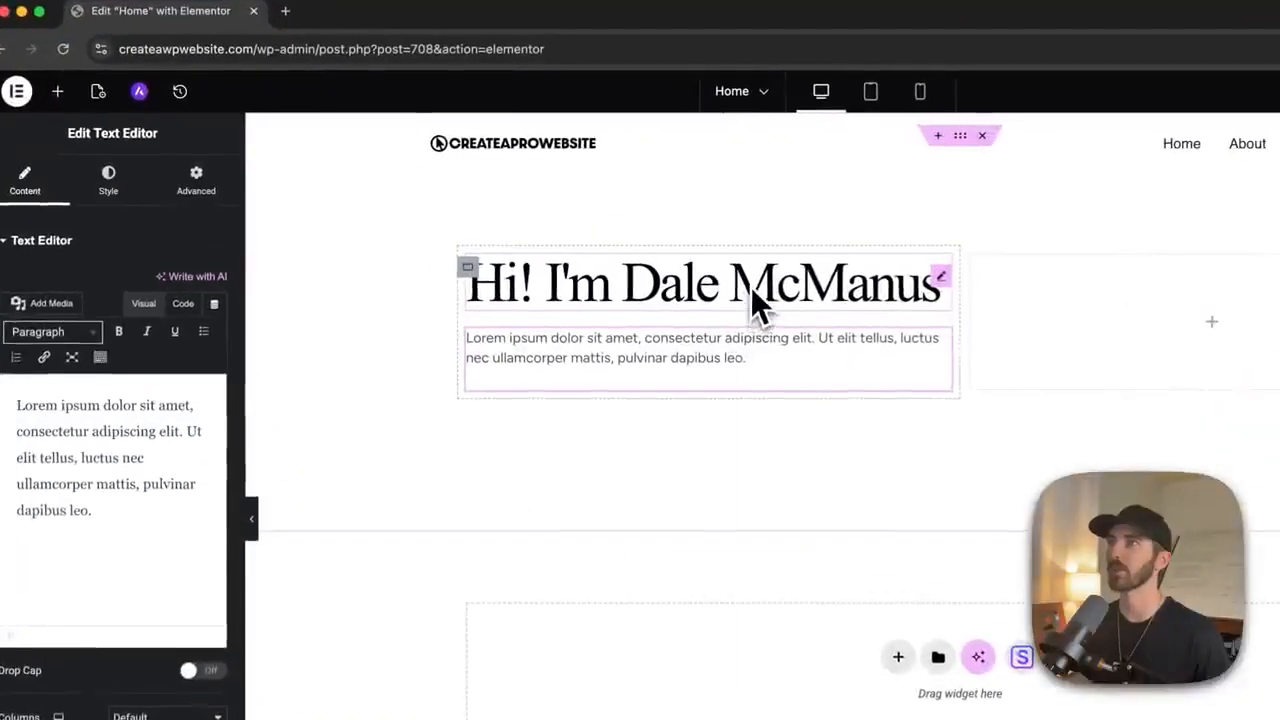
# - Duplicate the heading and change the copy's title to Web Designer
pyautogui.rightClick(589, 253)
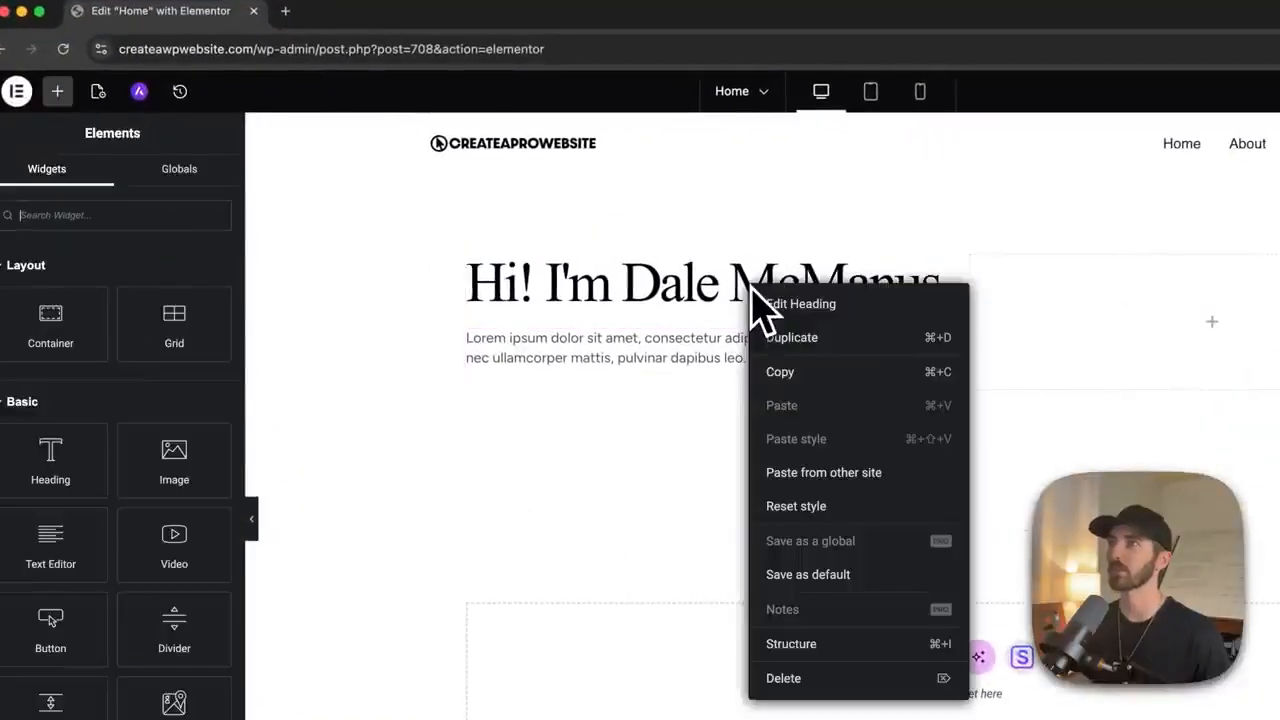
pyautogui.click(793, 345)
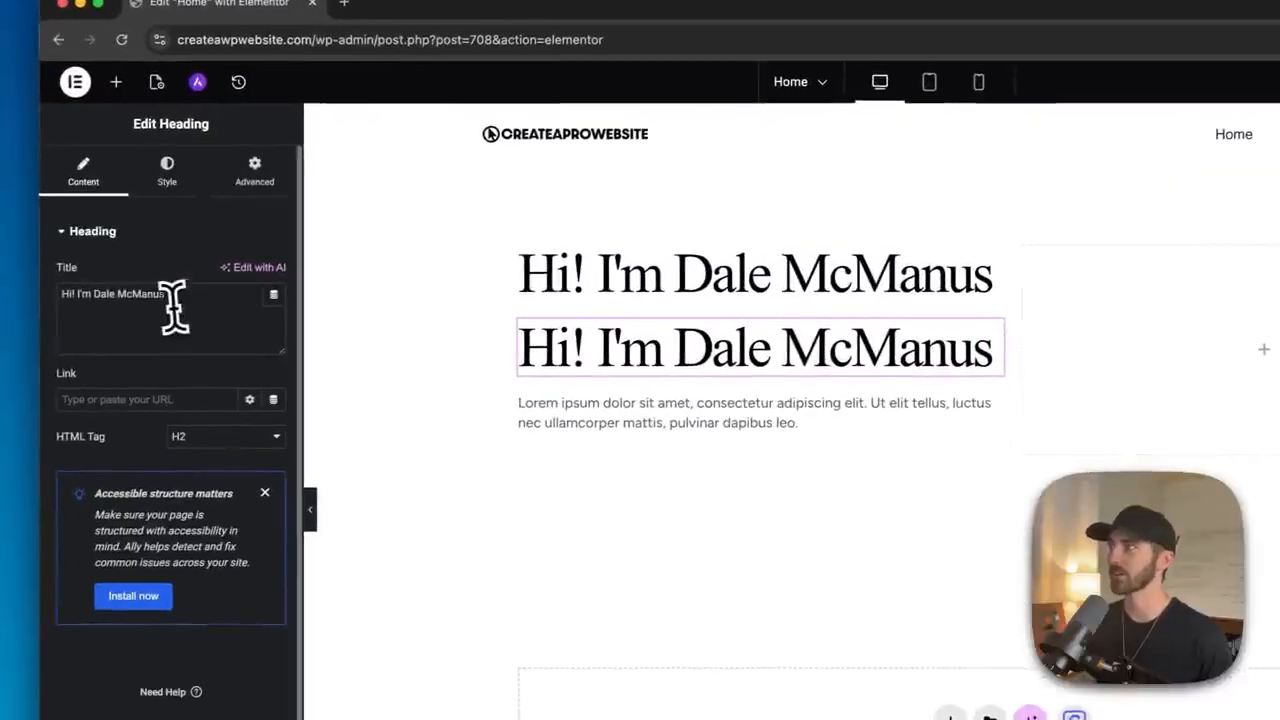
pyautogui.doubleClick(110, 313)
pyautogui.write('Web Designer')
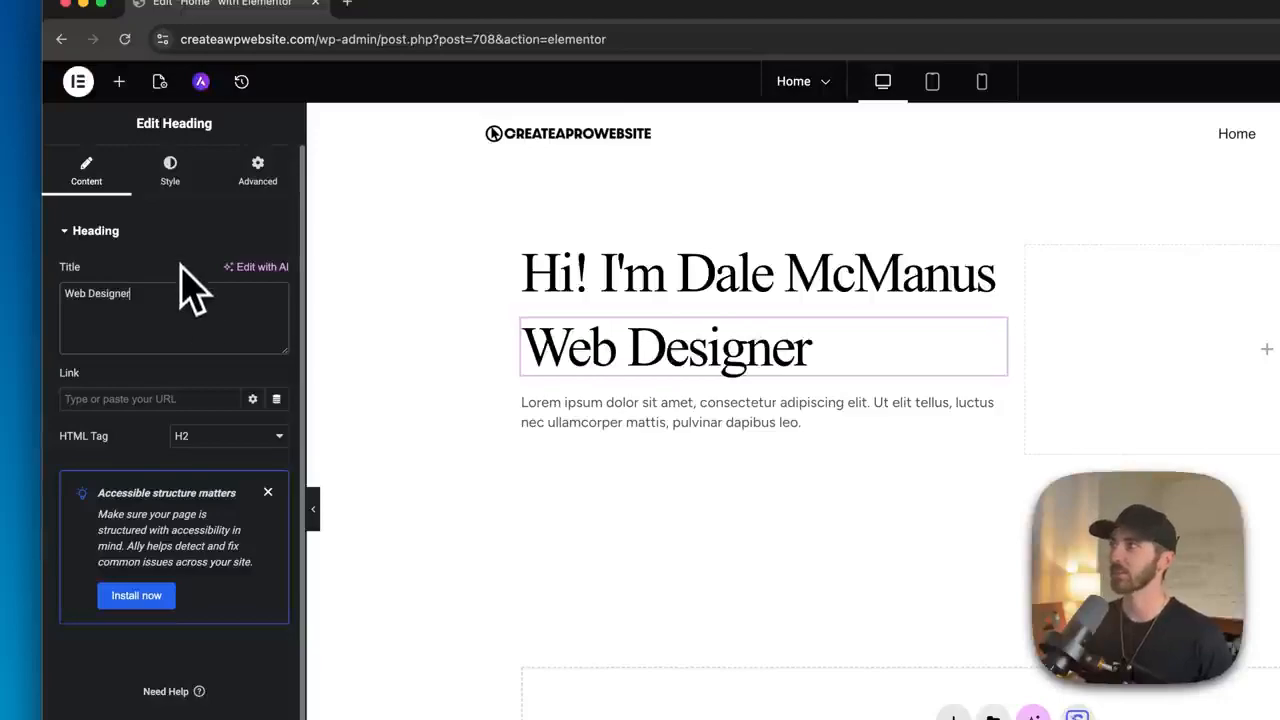
# - Reduce the font size of the Web Designer heading
pyautogui.click(172, 178)
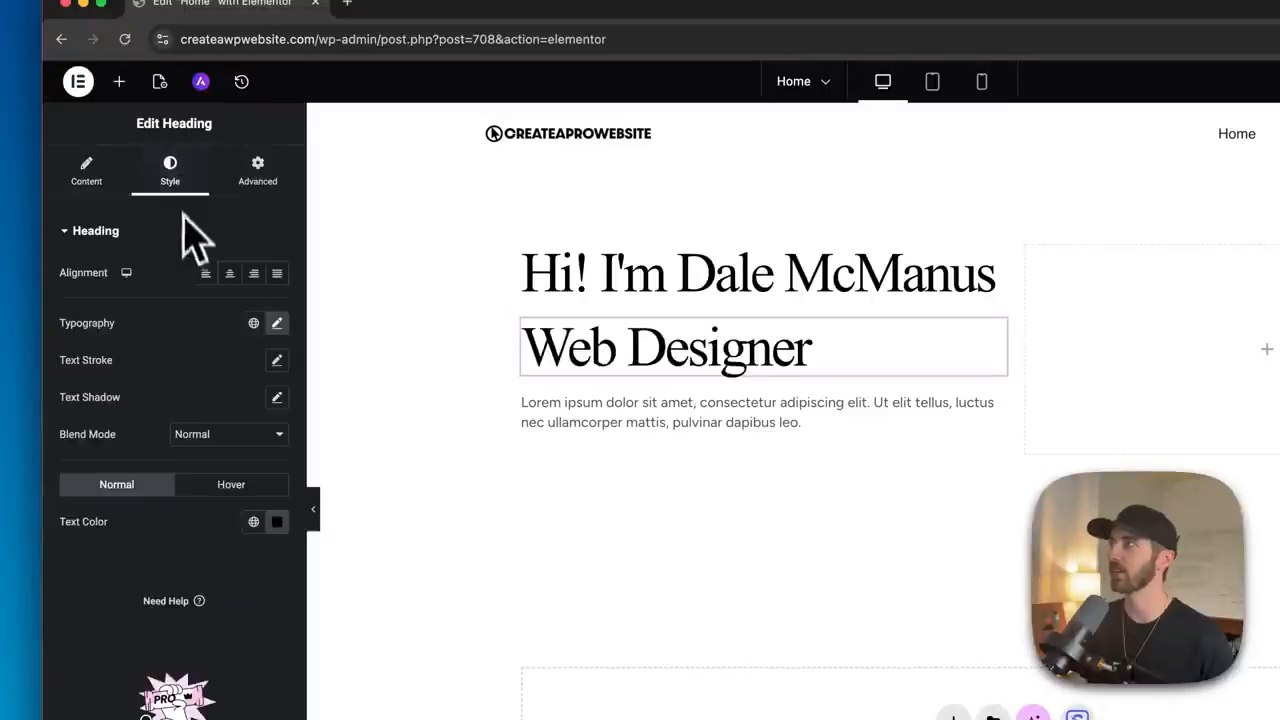
pyautogui.click(277, 324)
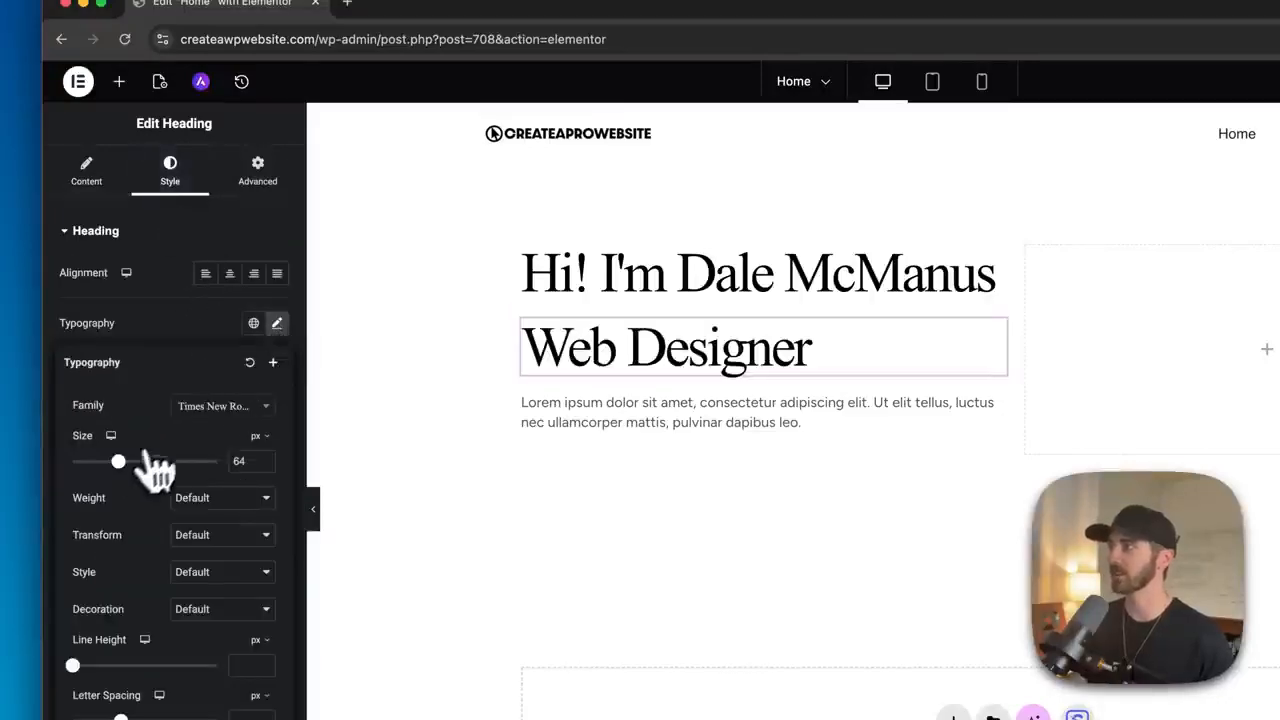
pyautogui.moveTo(119, 462); pyautogui.dragTo(107, 464)
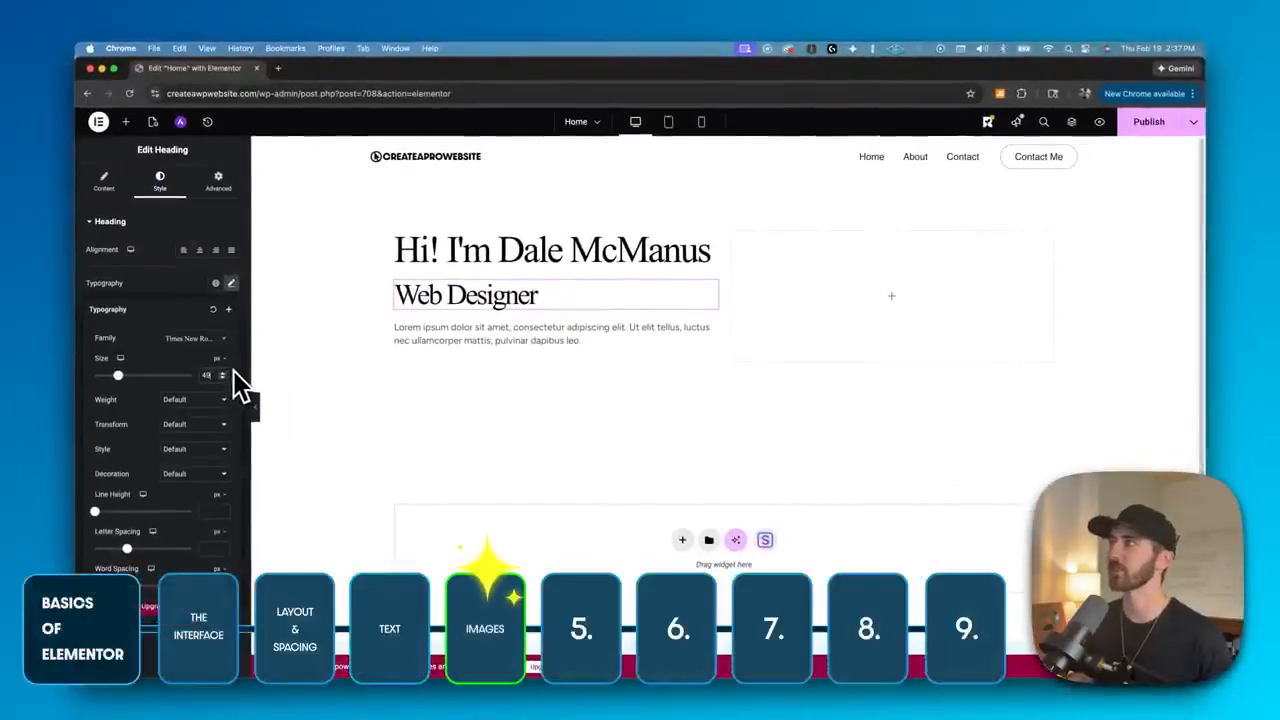
# - Add an Image widget to the right column of the container
pyautogui.click(125, 121)
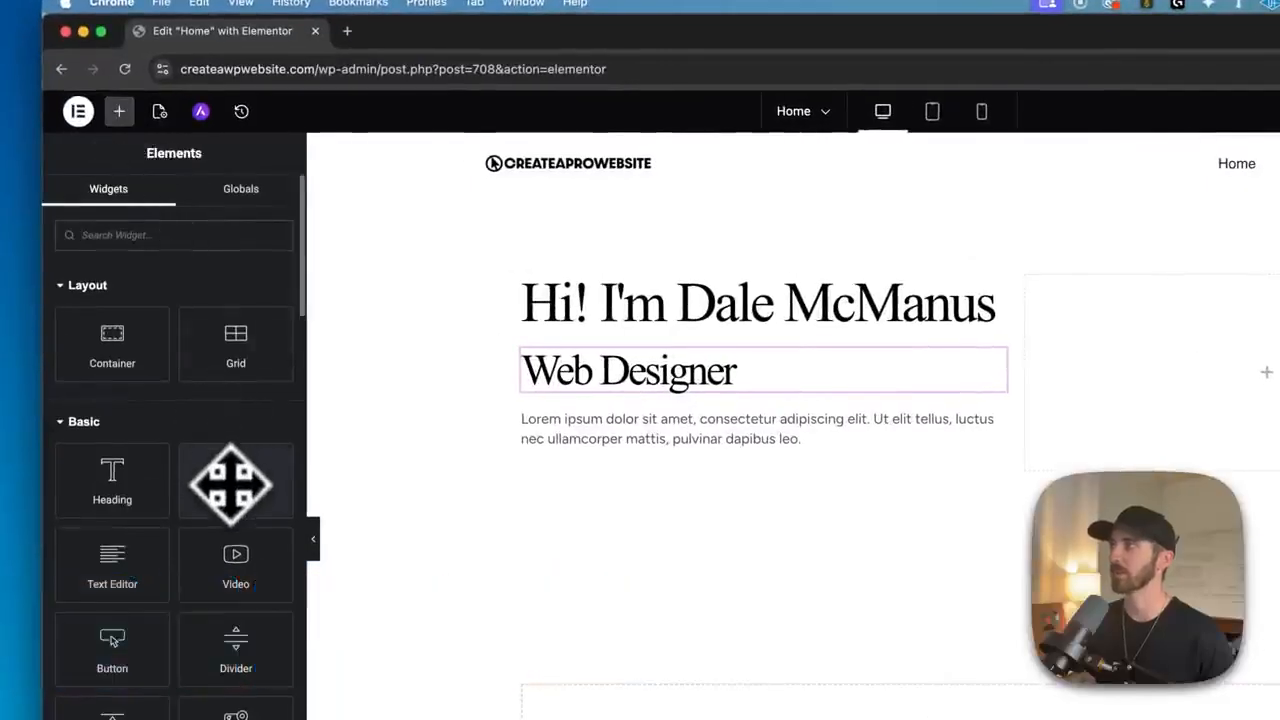
pyautogui.moveTo(227, 490); pyautogui.dragTo(1175, 393)
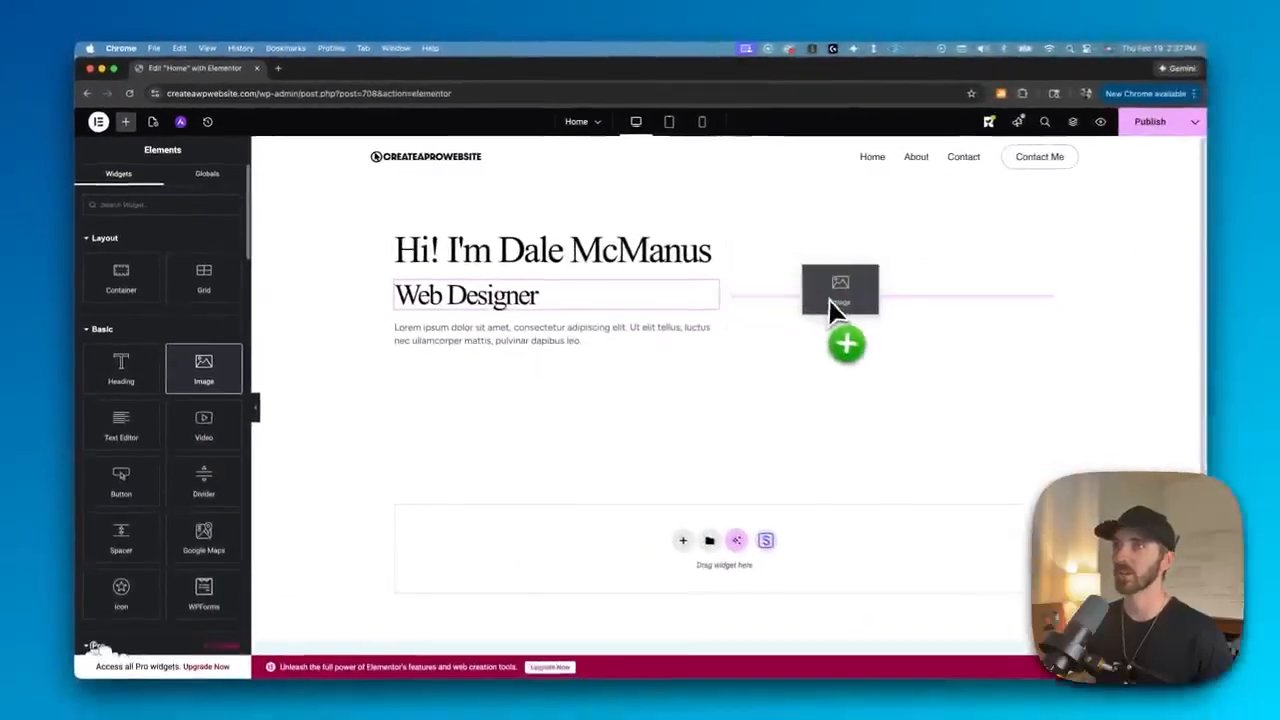
pyautogui.moveTo(828, 300); pyautogui.dragTo(827, 298)
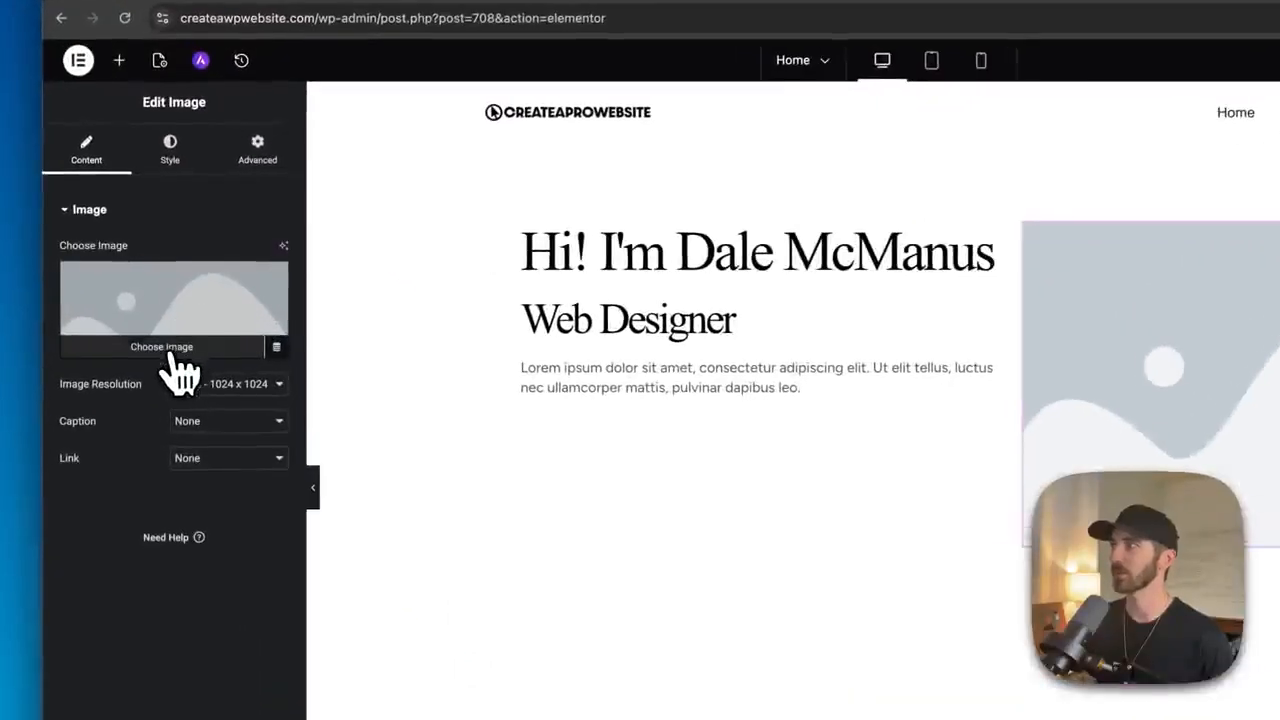
# - Upload the hero portrait image from the computer and select it for the Image widget
pyautogui.click(168, 350)
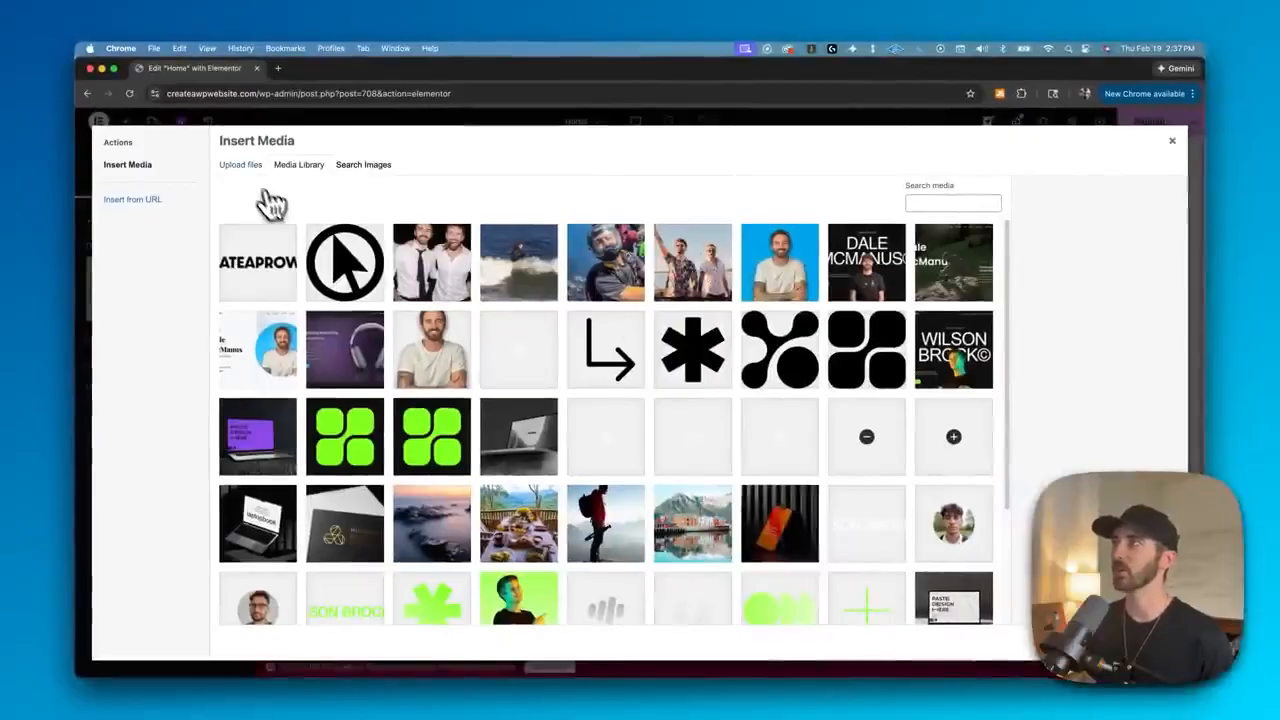
pyautogui.click(242, 168)
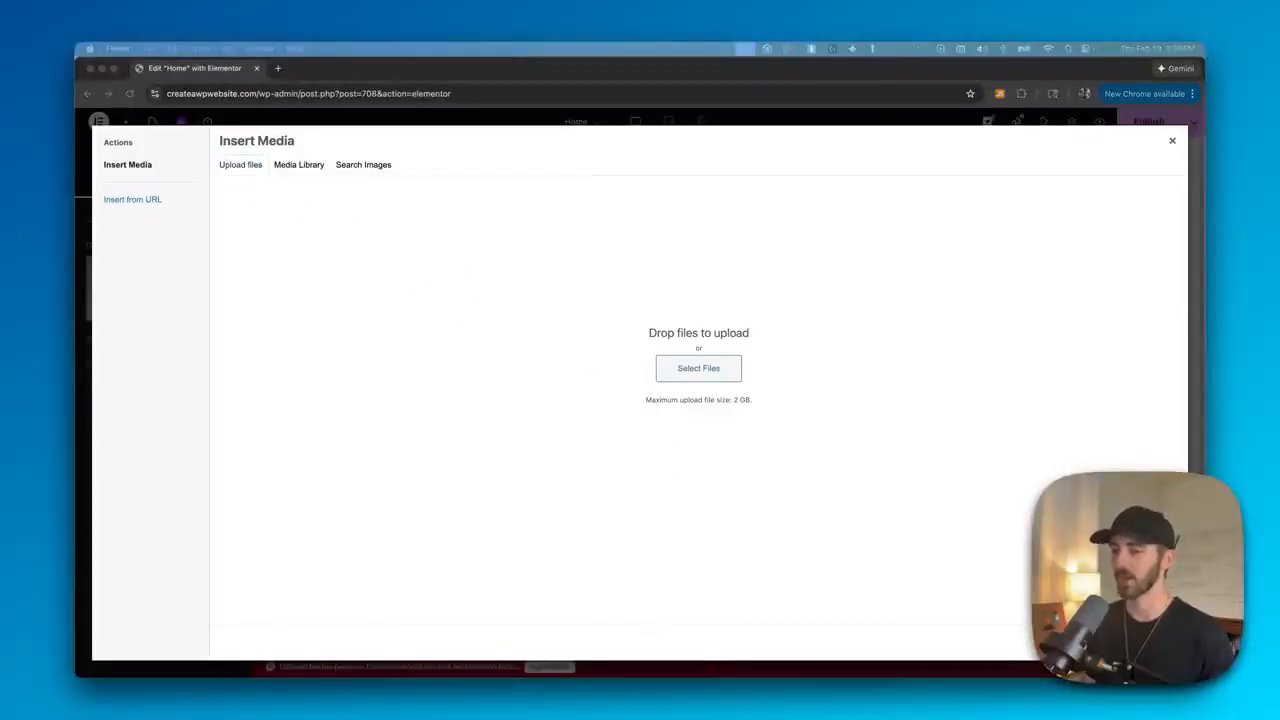
pyautogui.moveTo(640, 676); pyautogui.dragTo(643, 358)
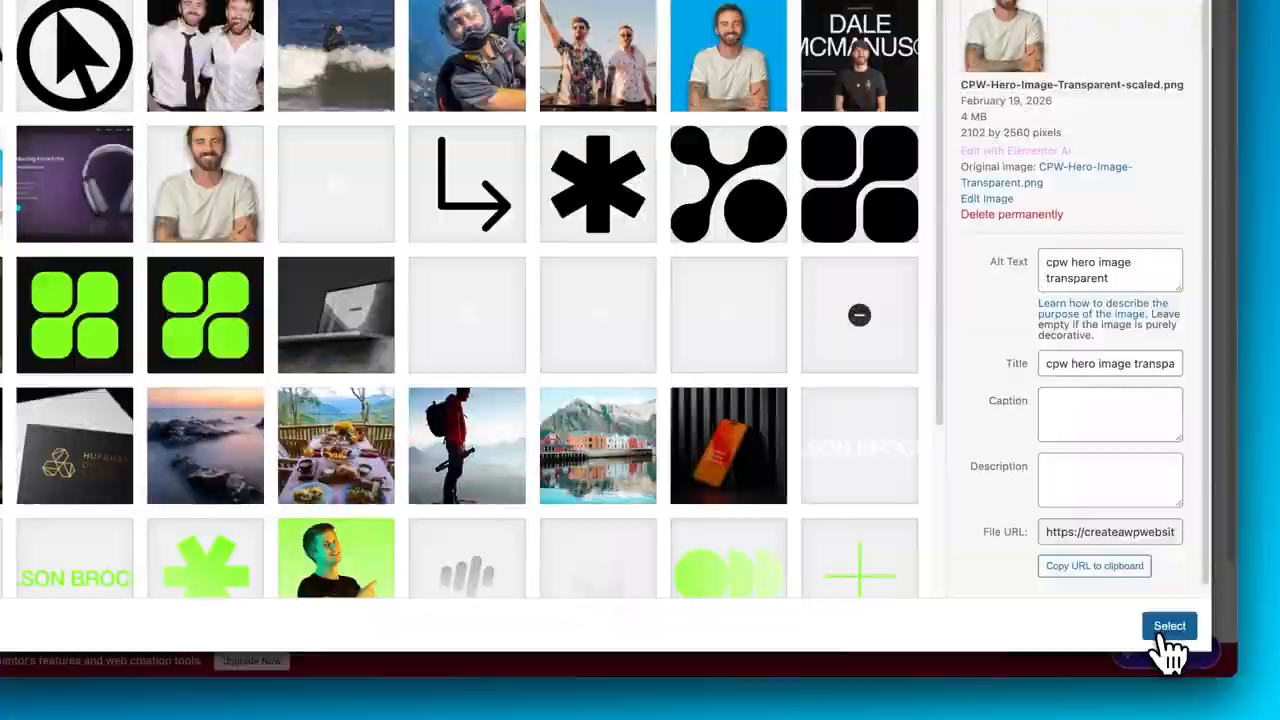
pyautogui.click(1166, 632)
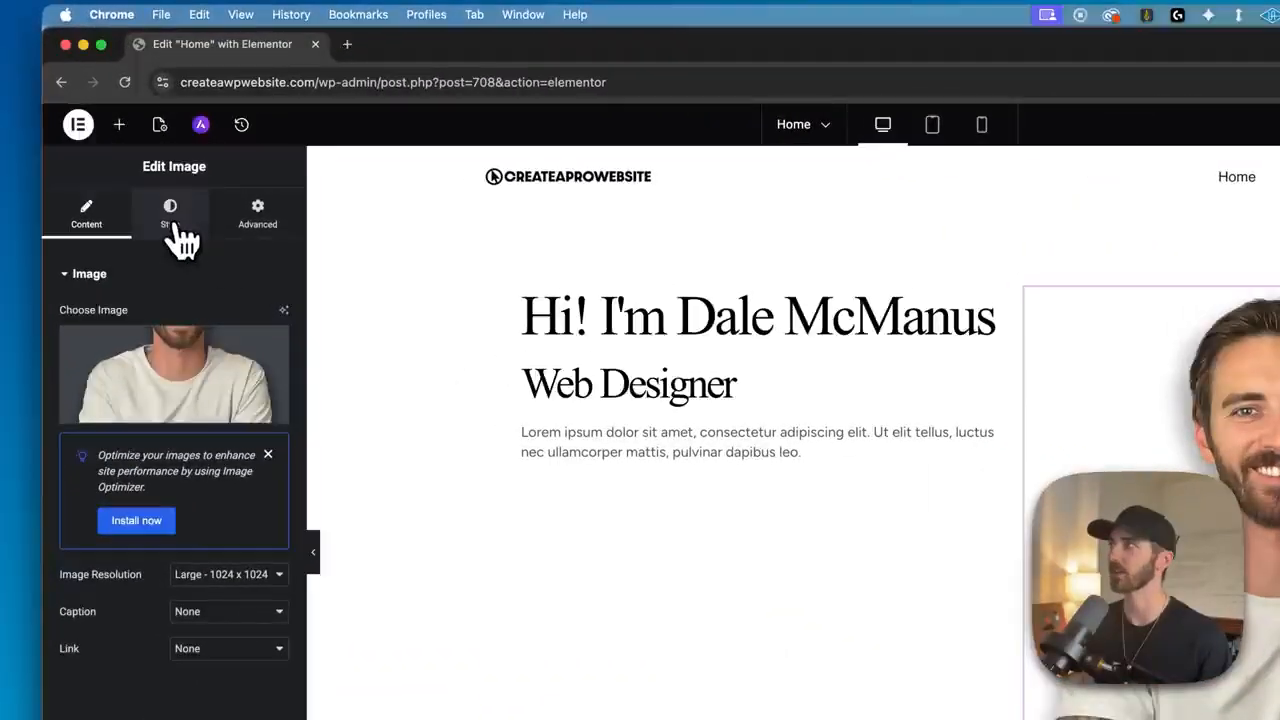
# - Try setting the image's width to about 75% in its style settings, then clear the width value
pyautogui.click(160, 184)
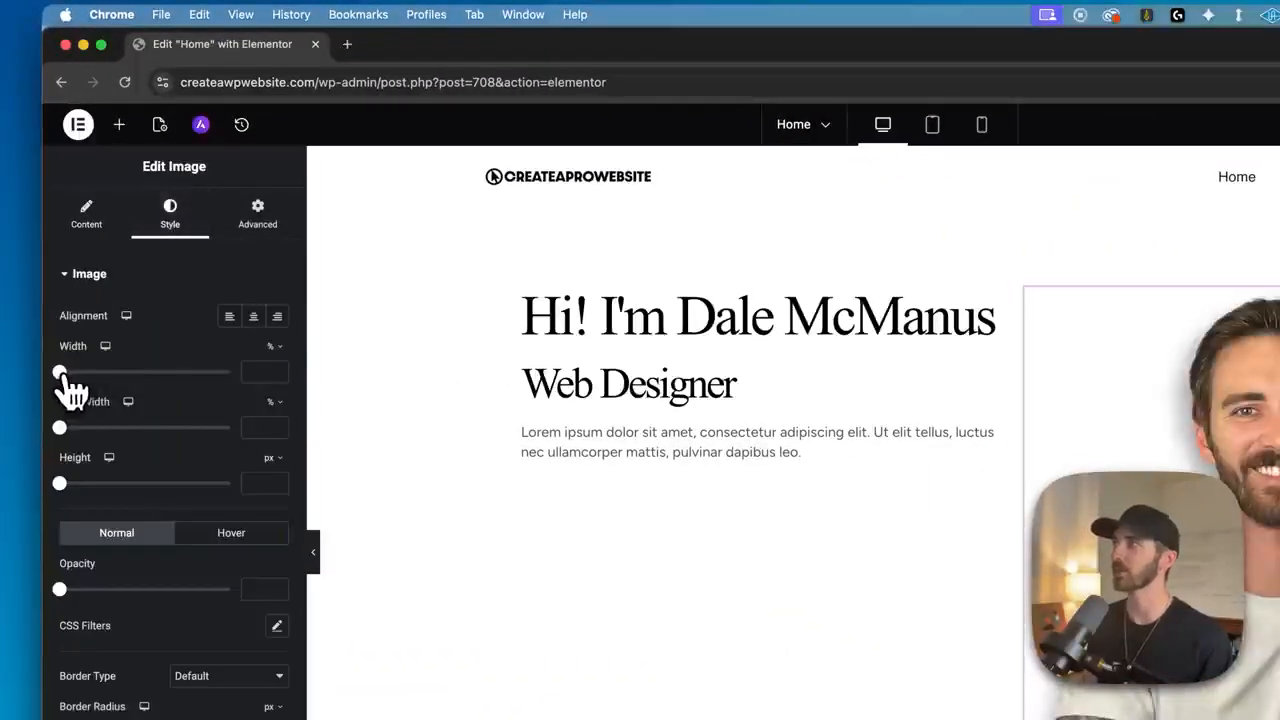
pyautogui.moveTo(62, 372); pyautogui.dragTo(188, 374)
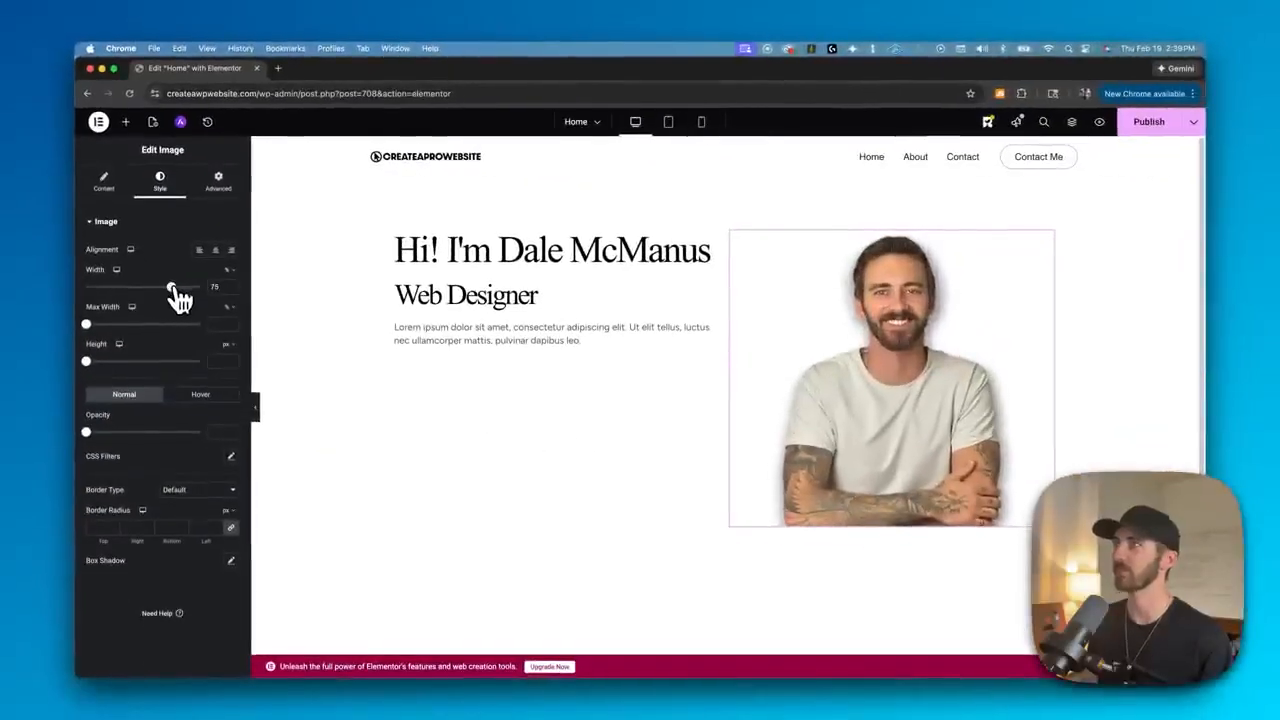
pyautogui.press('BackSpace')
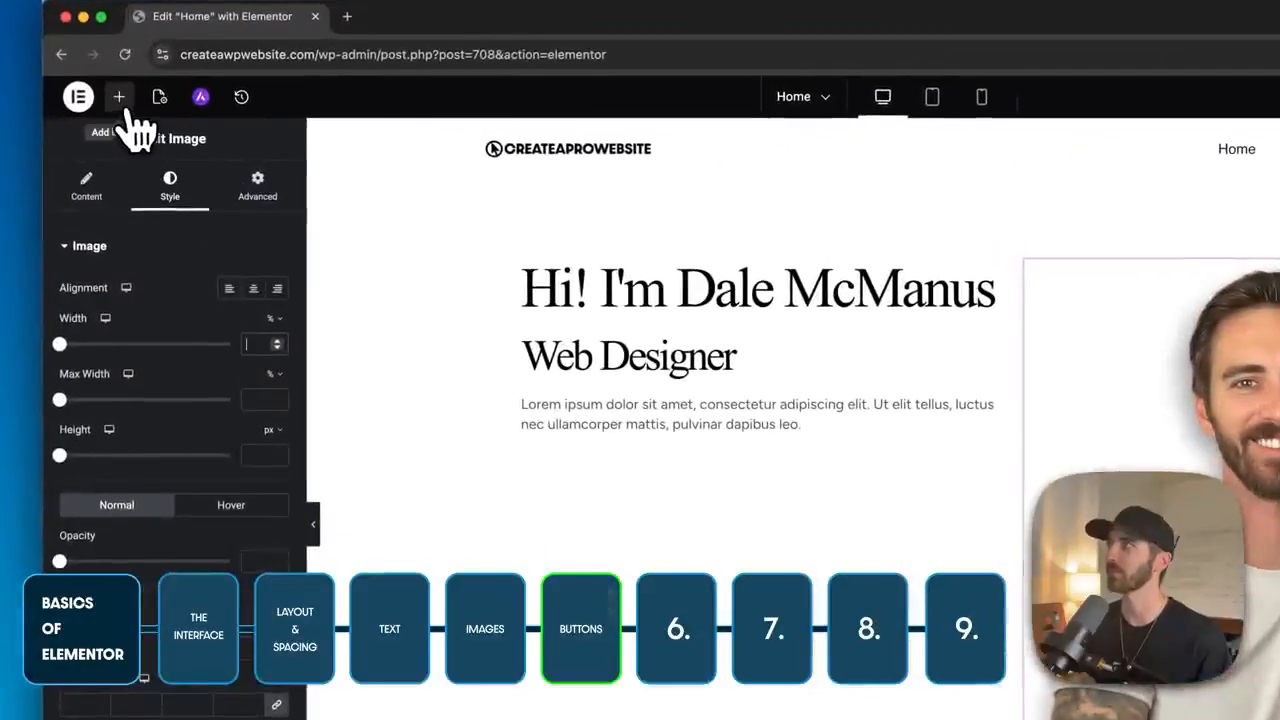
# - Add a Button widget below the intro text and change its label to Work With Me
pyautogui.click(120, 100)
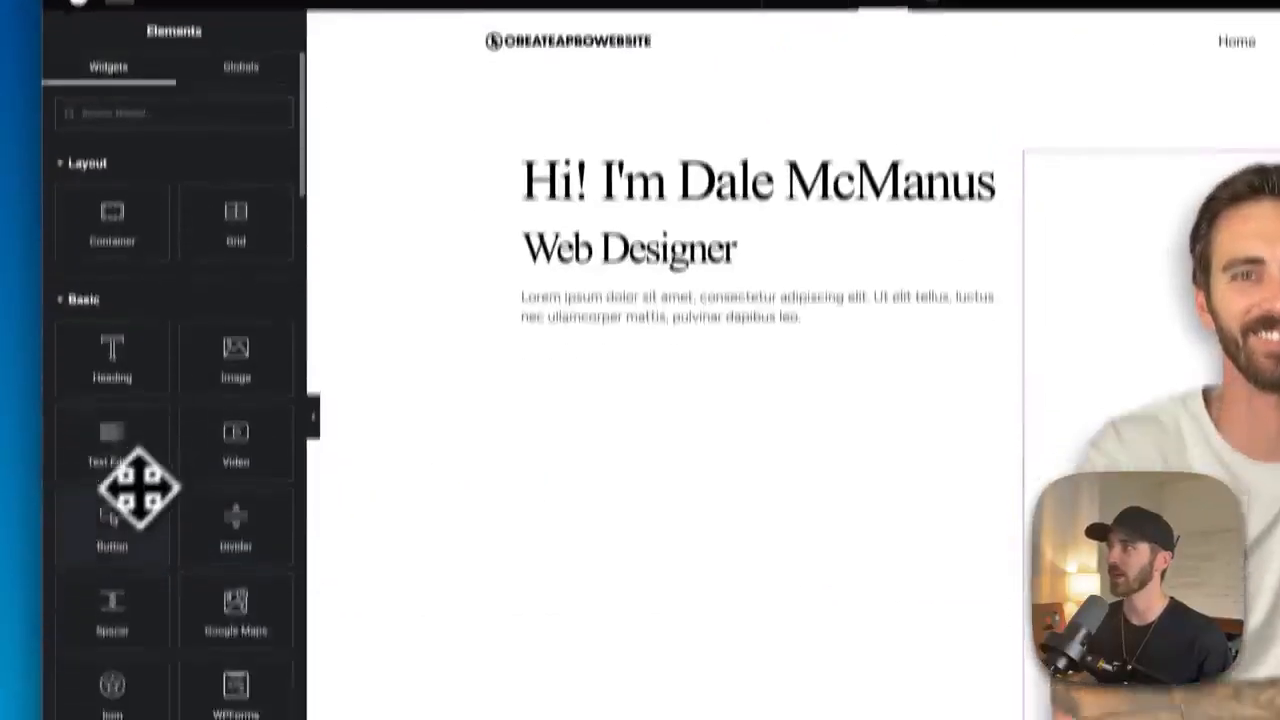
pyautogui.moveTo(114, 644); pyautogui.dragTo(615, 465)
pyautogui.moveTo(615, 320); pyautogui.dragTo(697, 297)
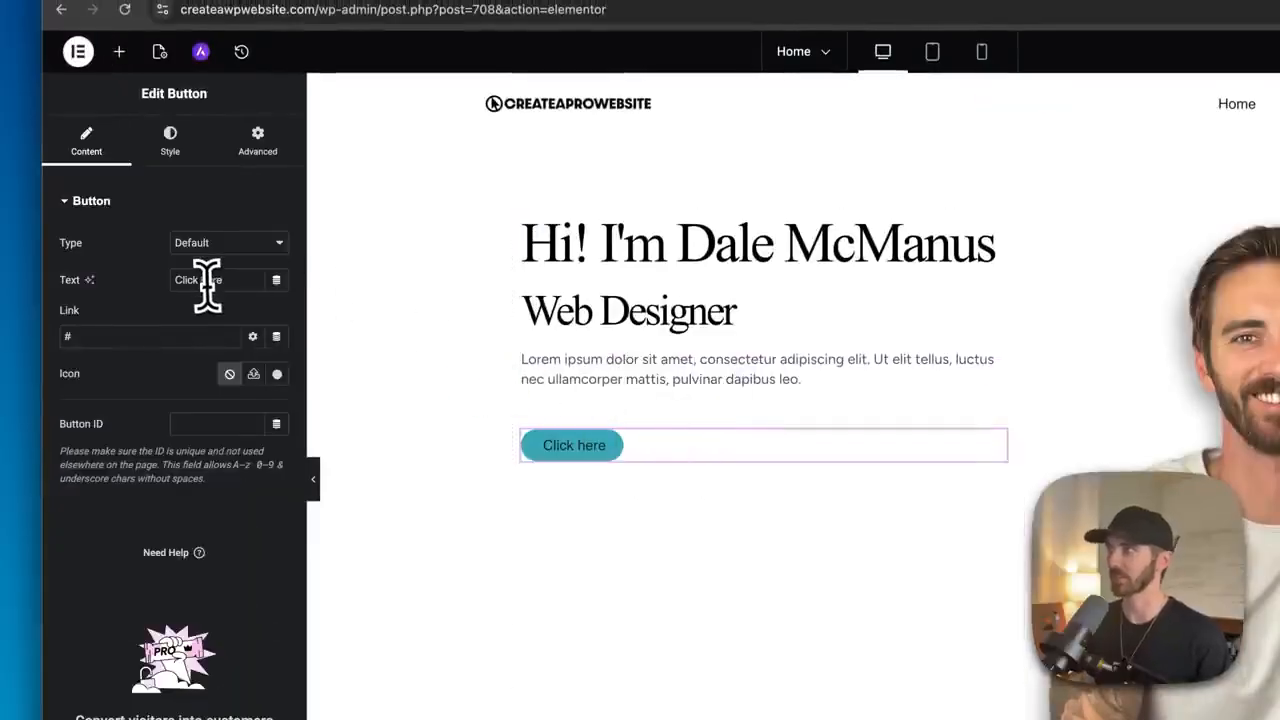
pyautogui.tripleClick(207, 280)
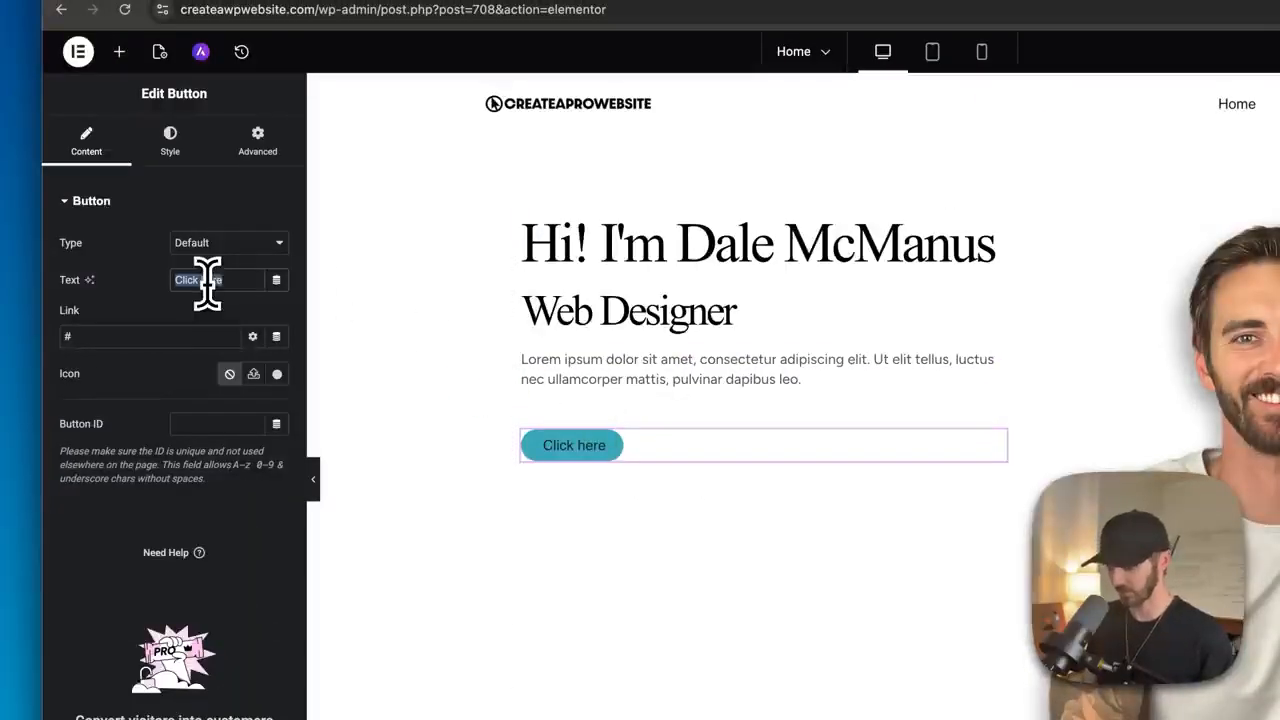
pyautogui.write('Work With Me')
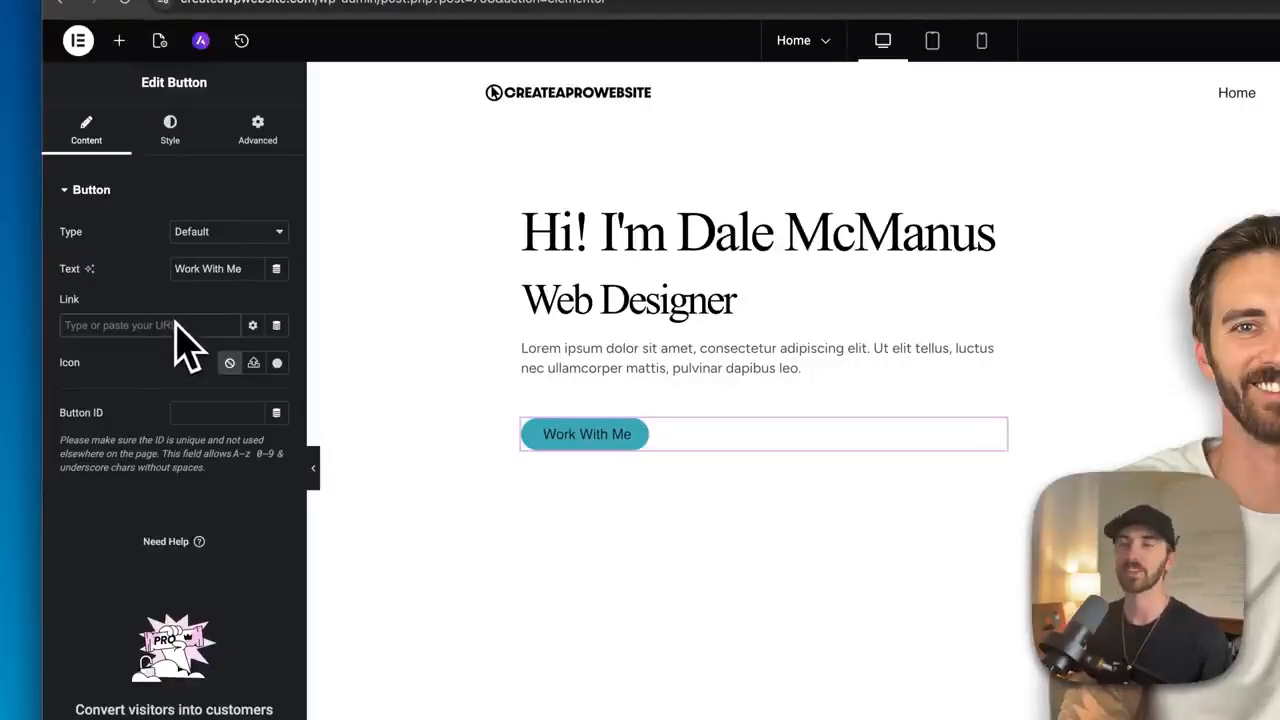
# - Set the button's normal background color to a light blue
pyautogui.click(170, 135)
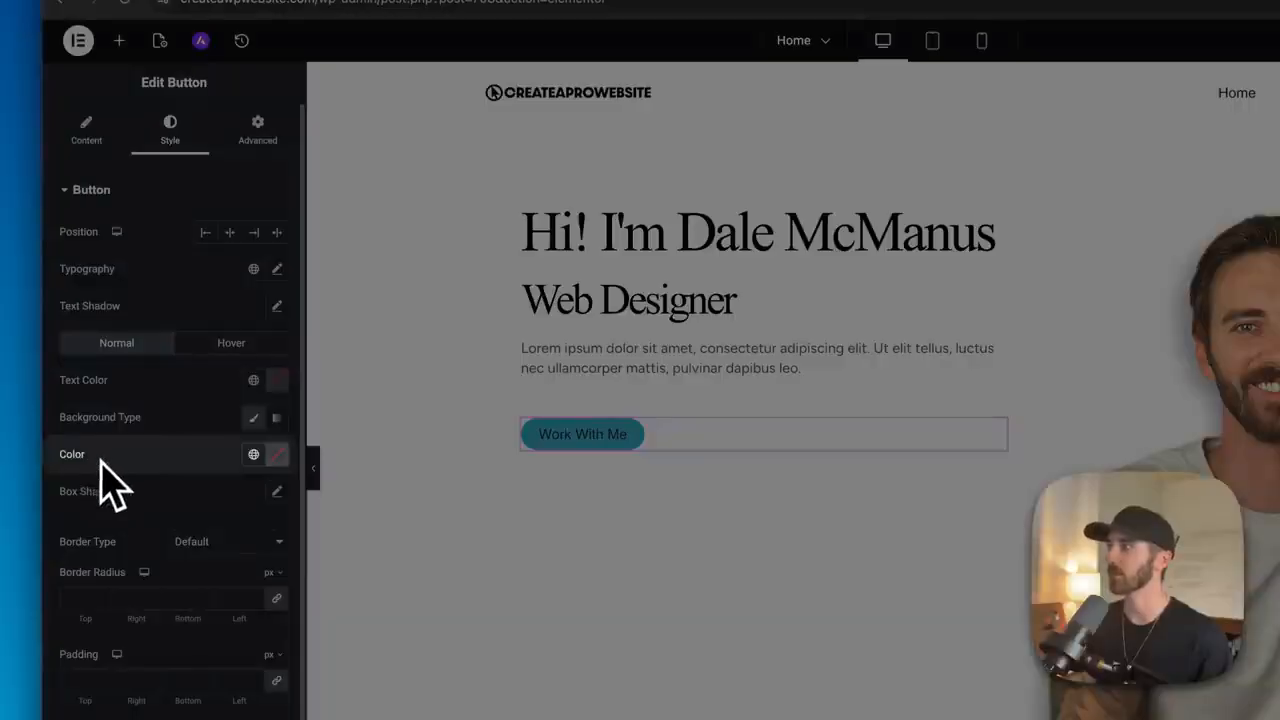
pyautogui.click(275, 455)
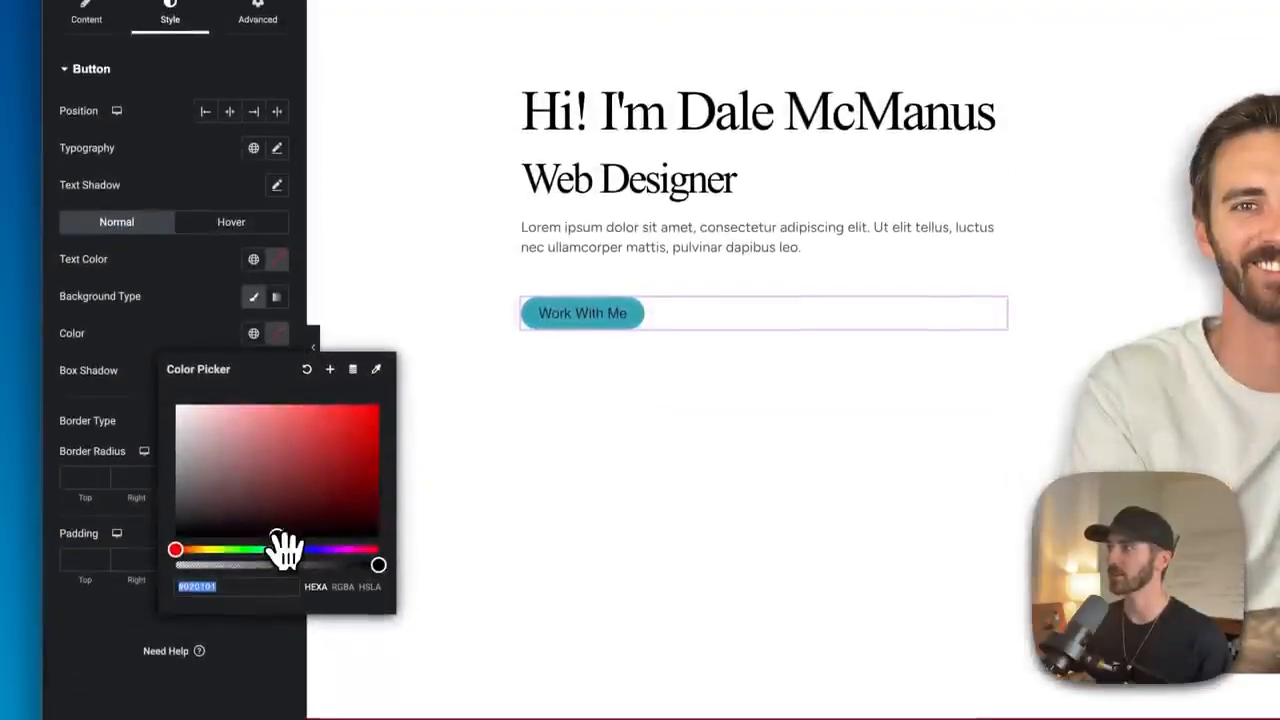
pyautogui.click(285, 549)
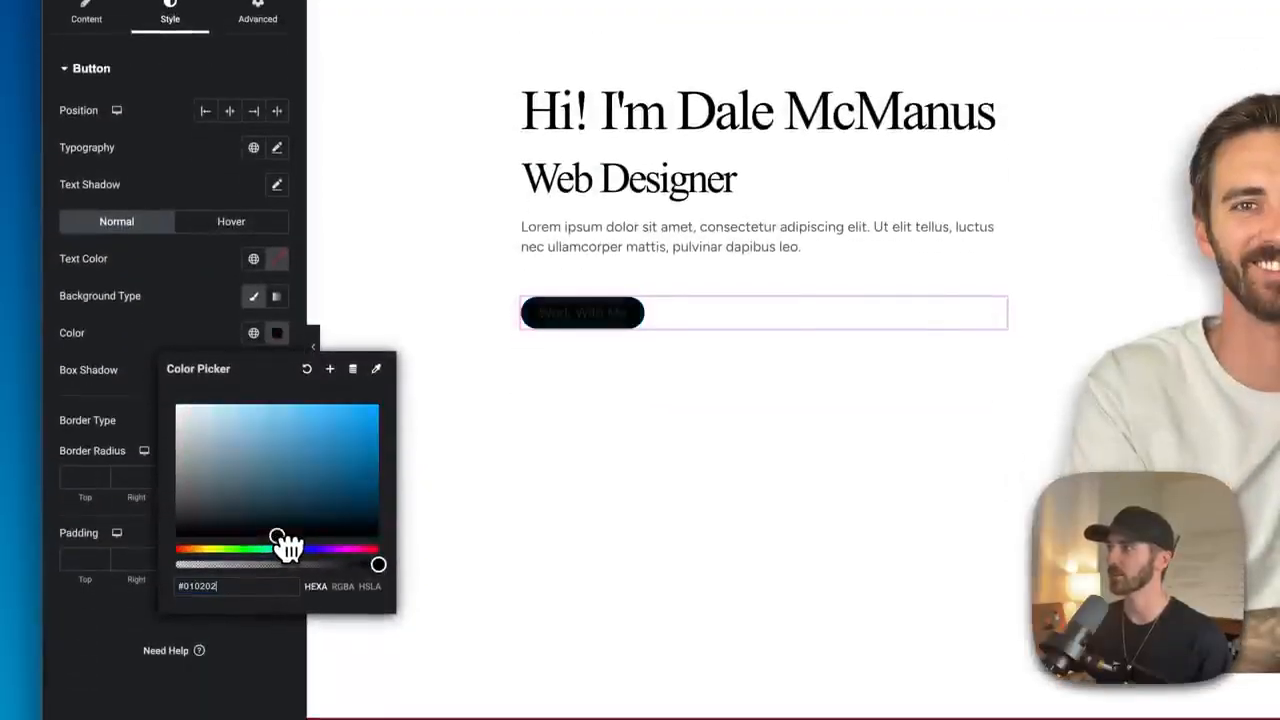
pyautogui.click(291, 404)
pyautogui.click(222, 336)
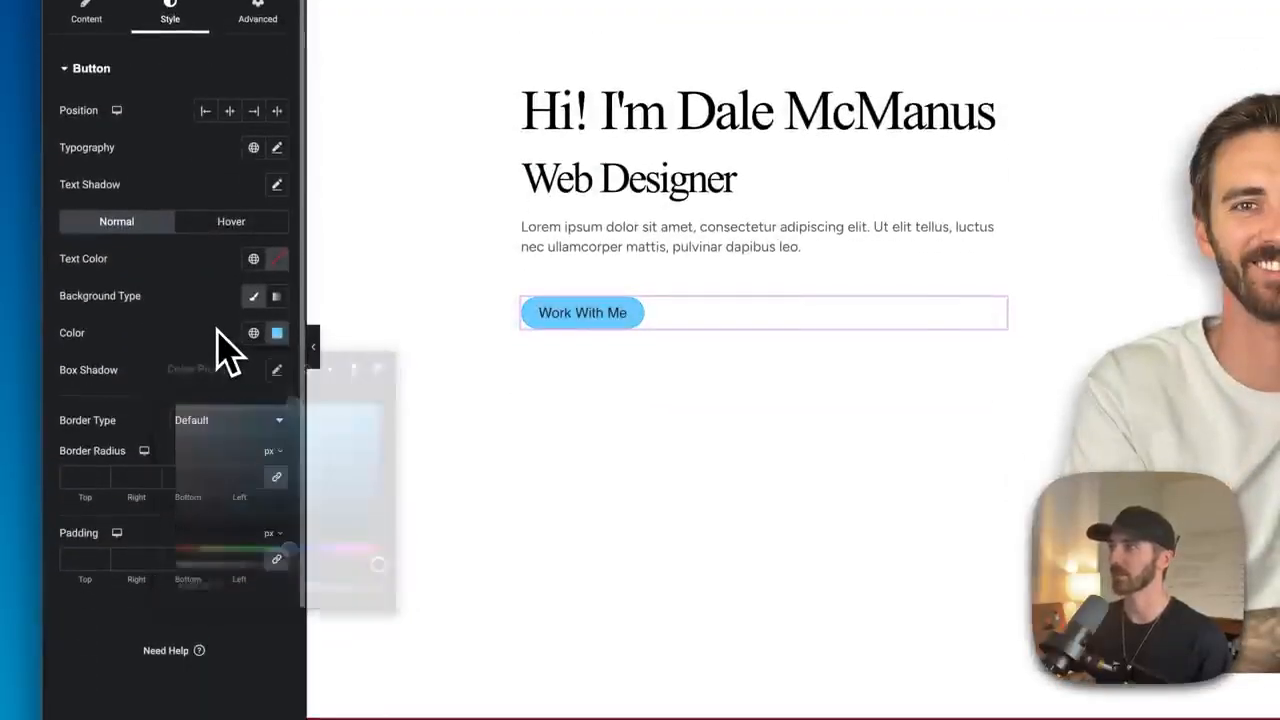
# - Set the button's hover background color to #37799C
pyautogui.click(226, 223)
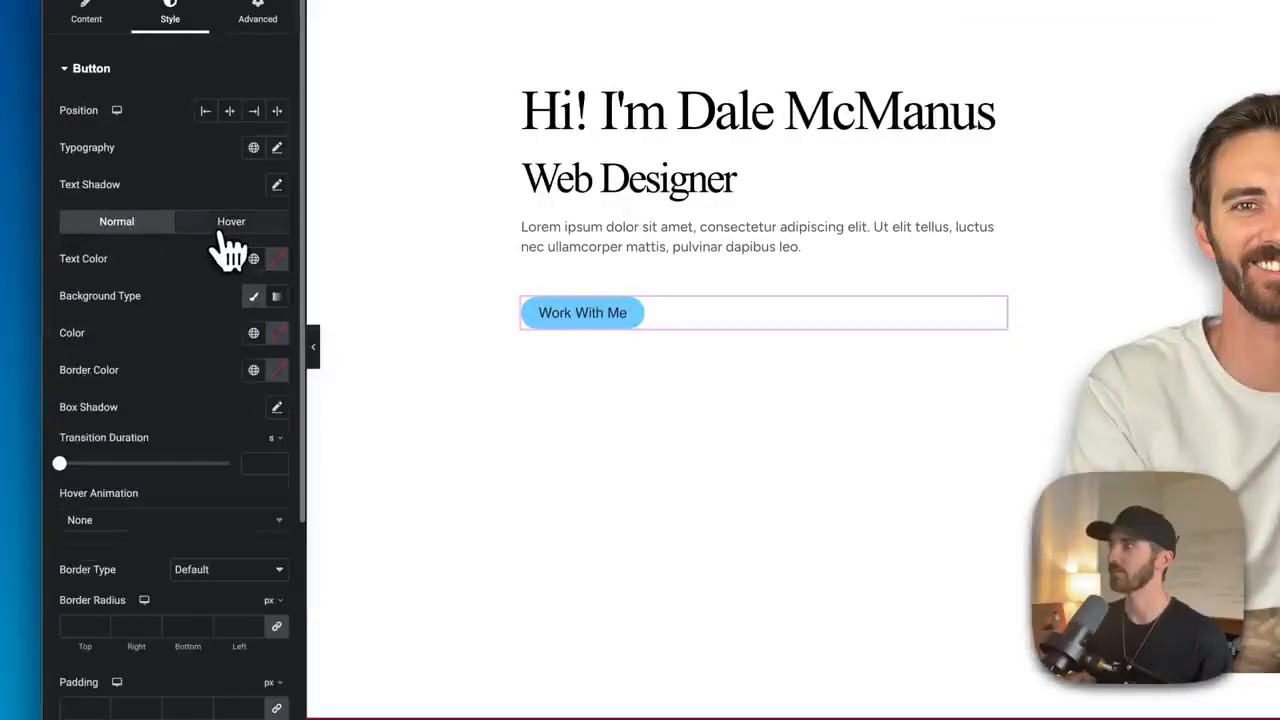
pyautogui.click(277, 334)
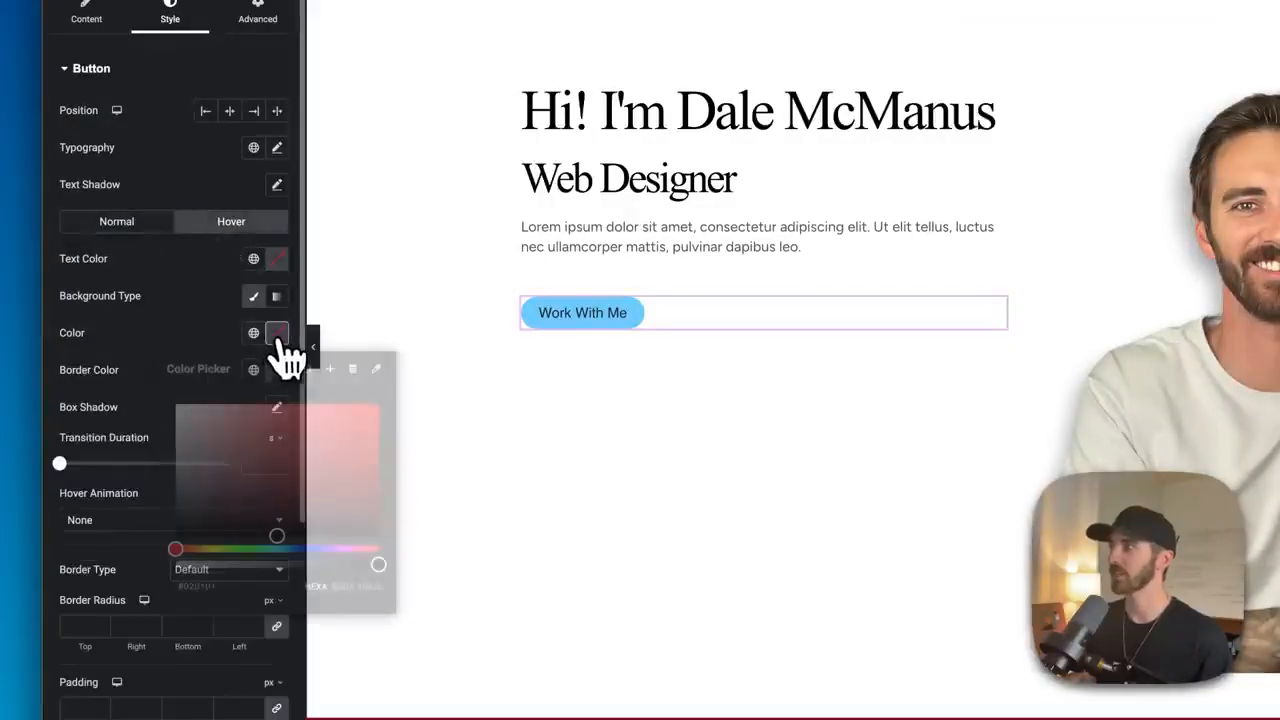
pyautogui.click(286, 549)
pyautogui.click(278, 412)
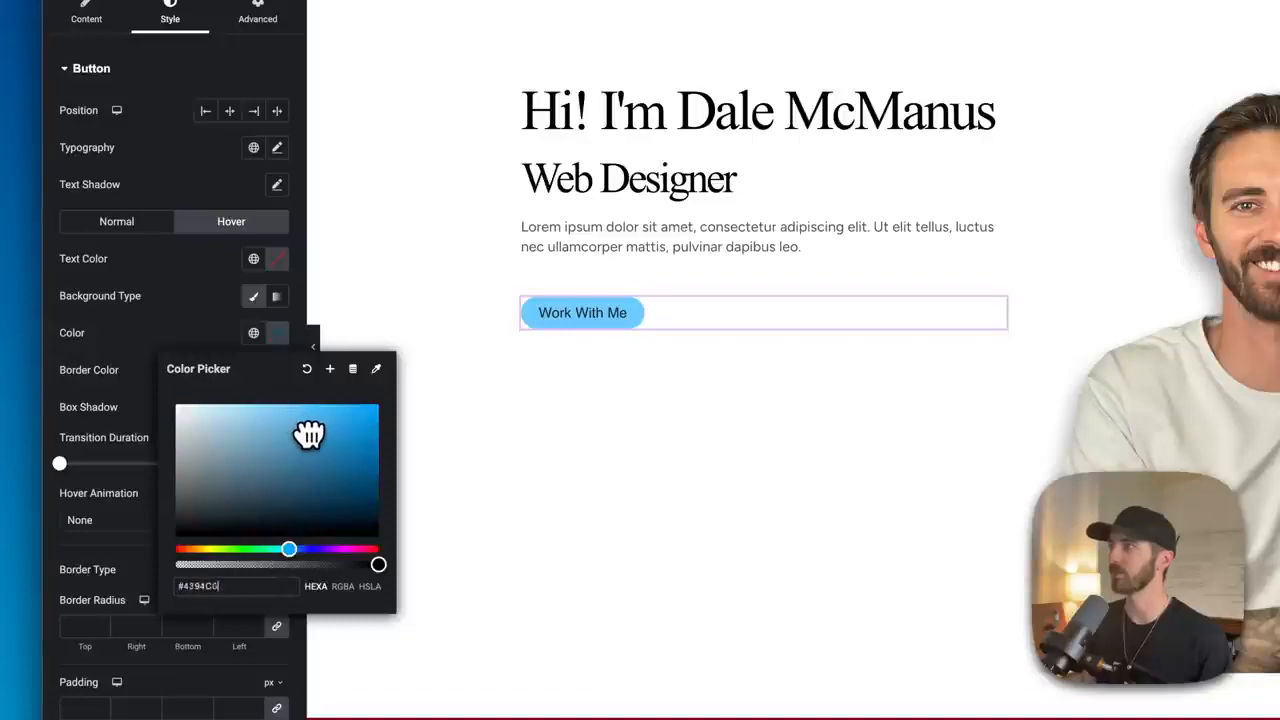
pyautogui.click(217, 353)
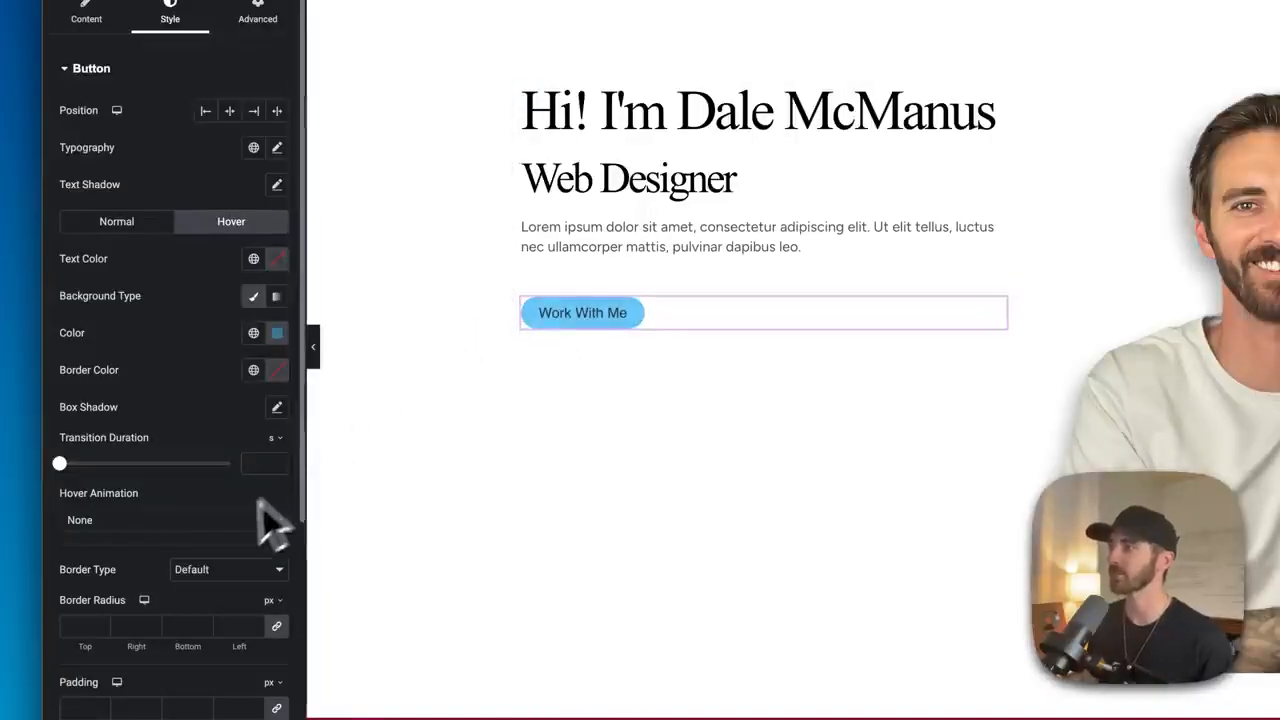
# - Set the button's hover animation to Grow
pyautogui.click(128, 524)
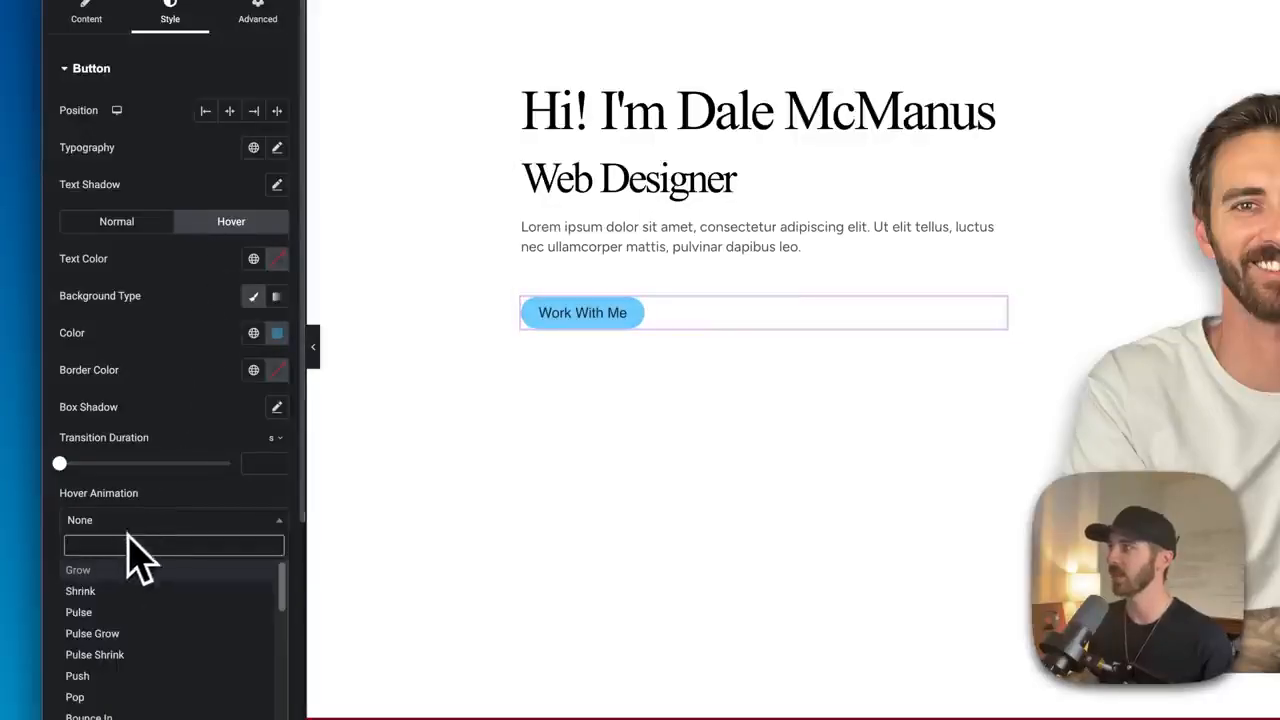
pyautogui.click(86, 574)
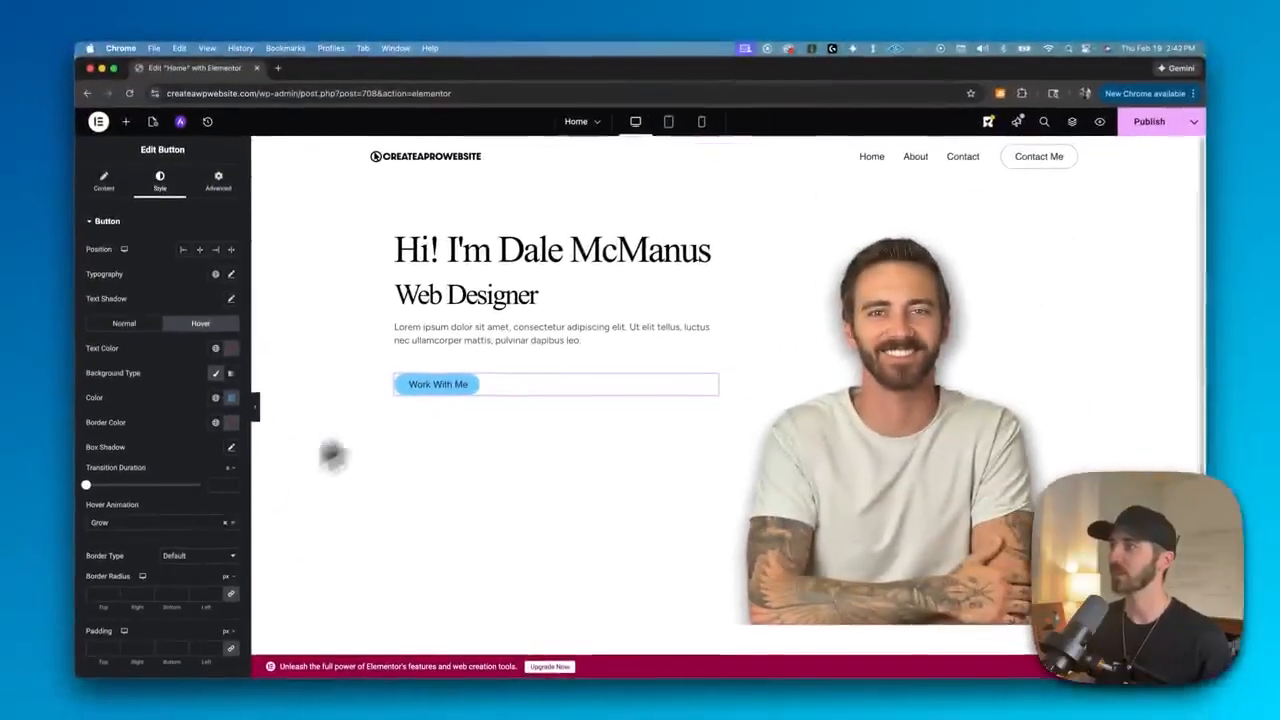
pyautogui.click(163, 520)
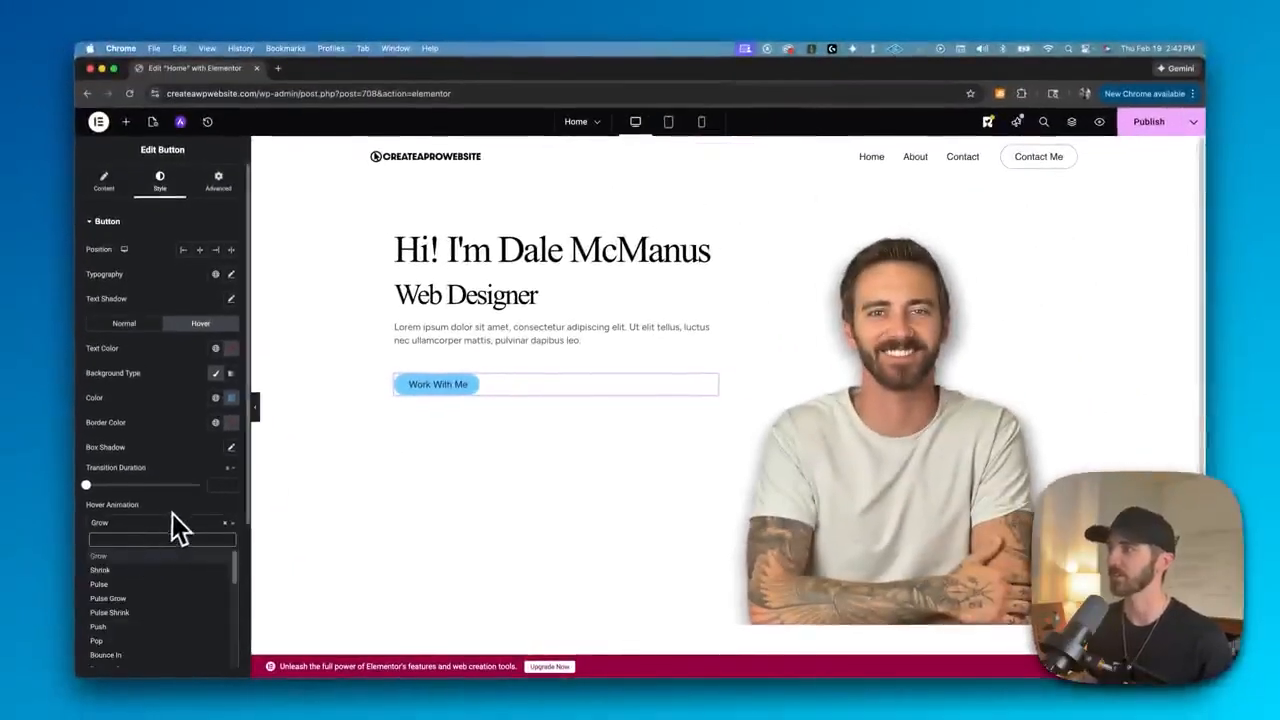
pyautogui.click(175, 515)
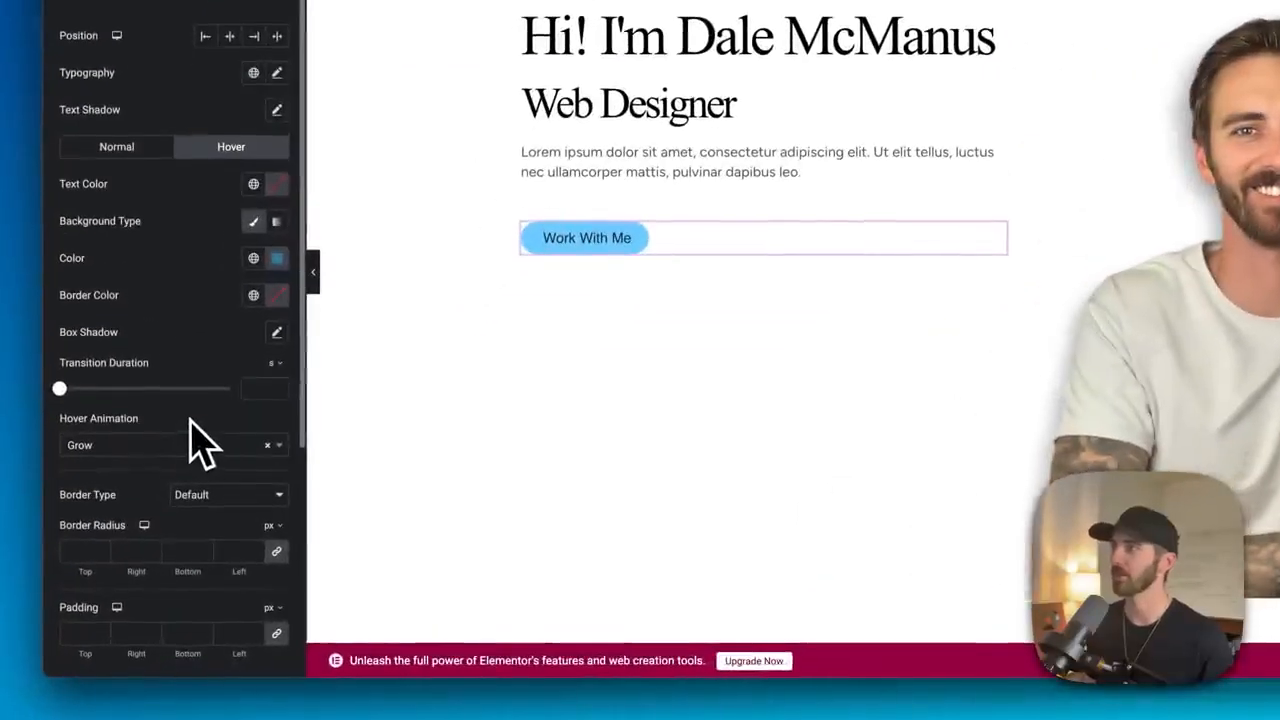
# - Set the button's border radius to 5 px and its padding to 15 px on all sides
pyautogui.scroll(-2, 172, 420)
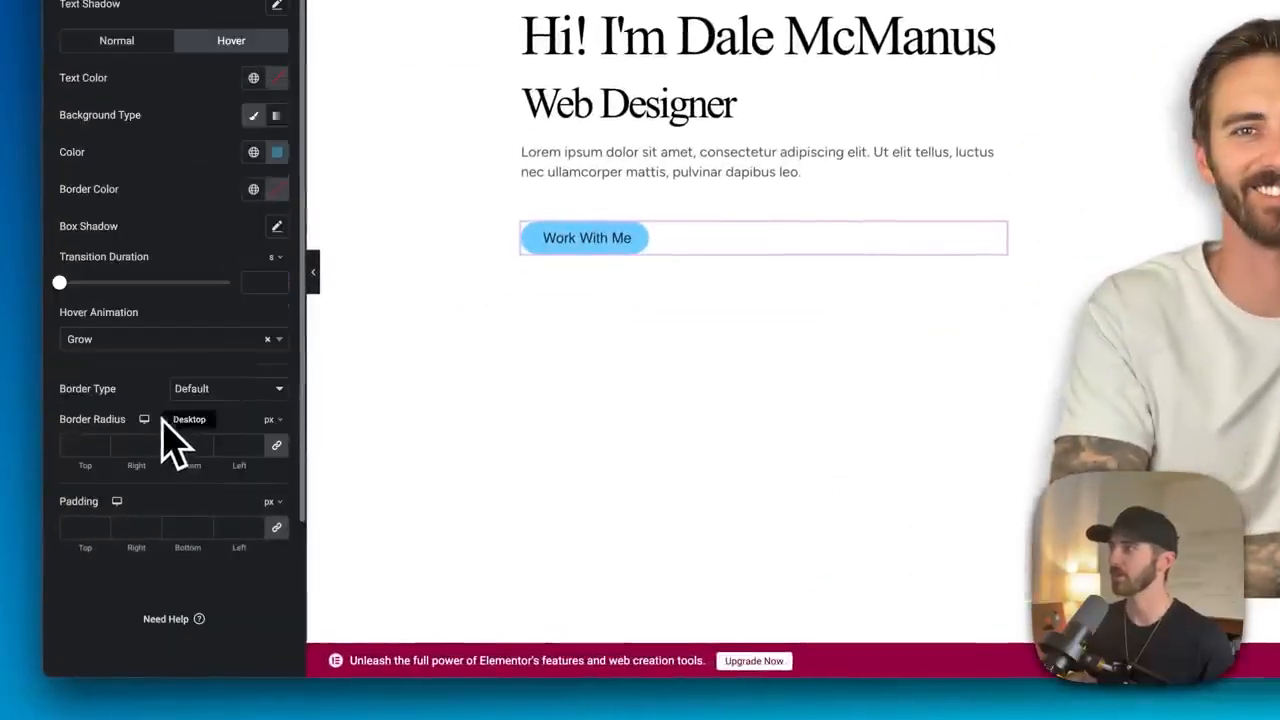
pyautogui.click(101, 443)
pyautogui.click(101, 443)
pyautogui.click(101, 443)
pyautogui.click(101, 443)
pyautogui.click(101, 443)
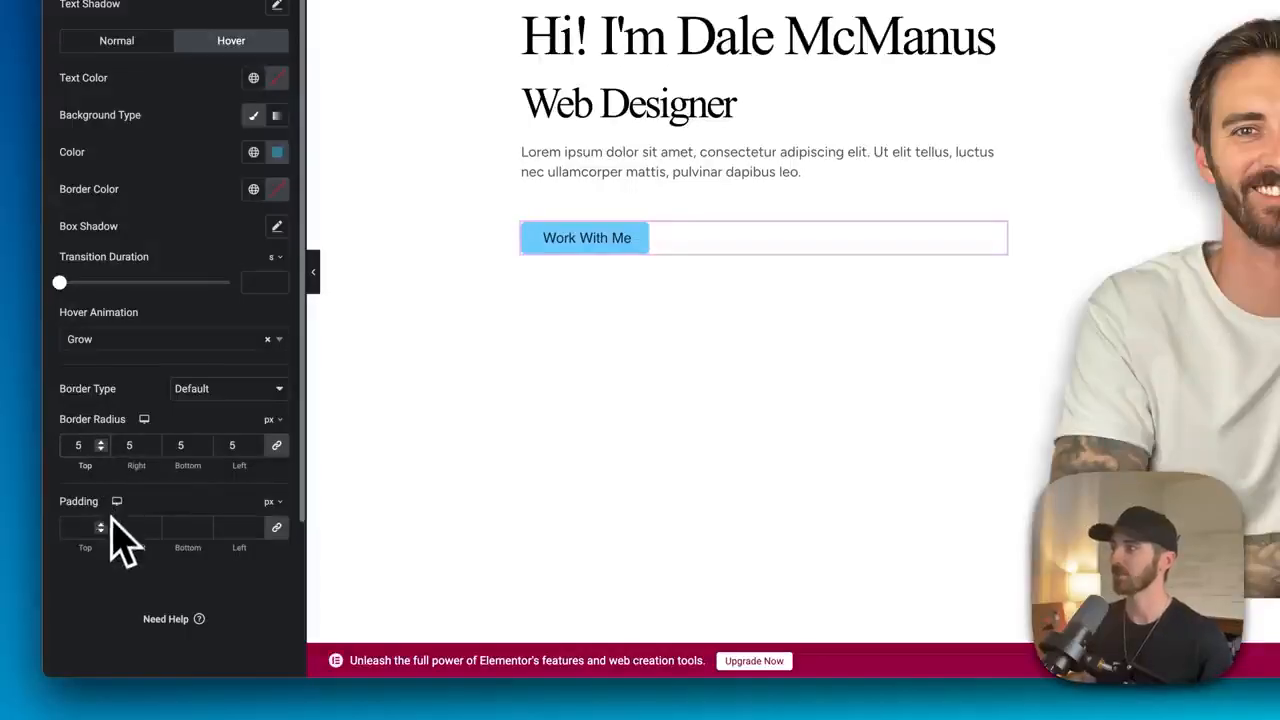
pyautogui.moveTo(101, 527); pyautogui.dragTo(101, 527)
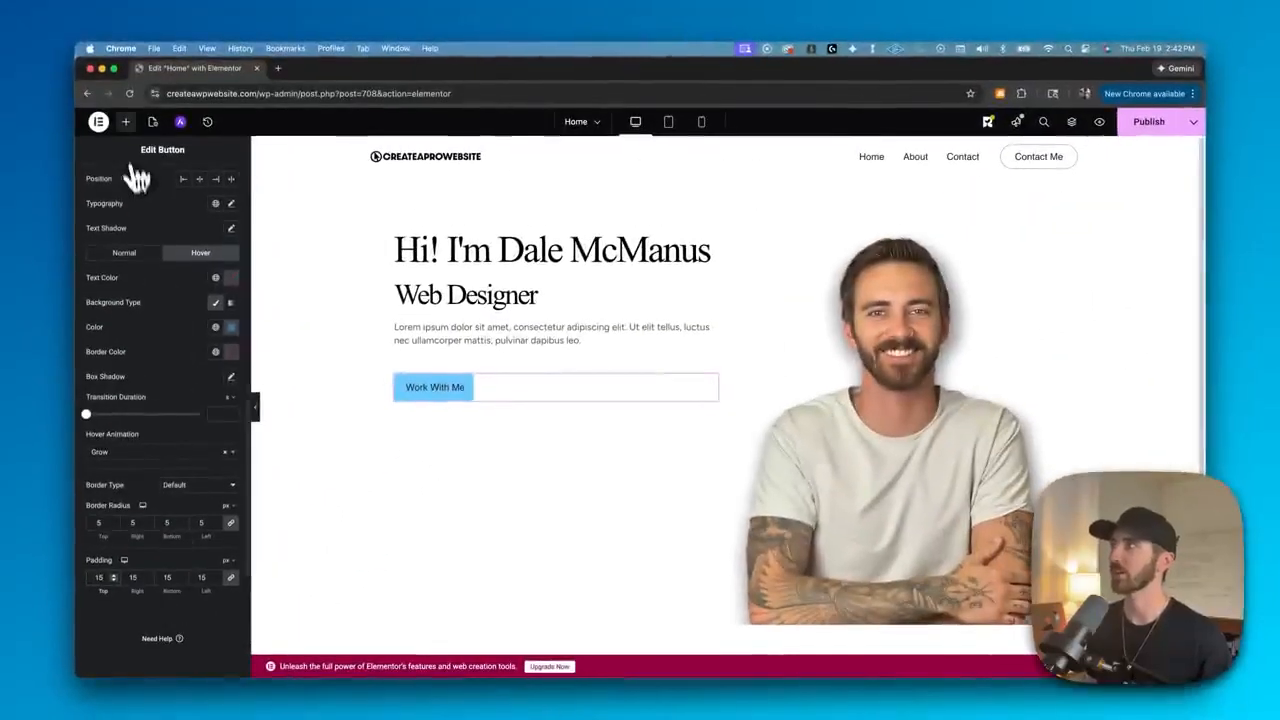
# - Add a Divider widget between the intro text and the button
pyautogui.click(127, 122)
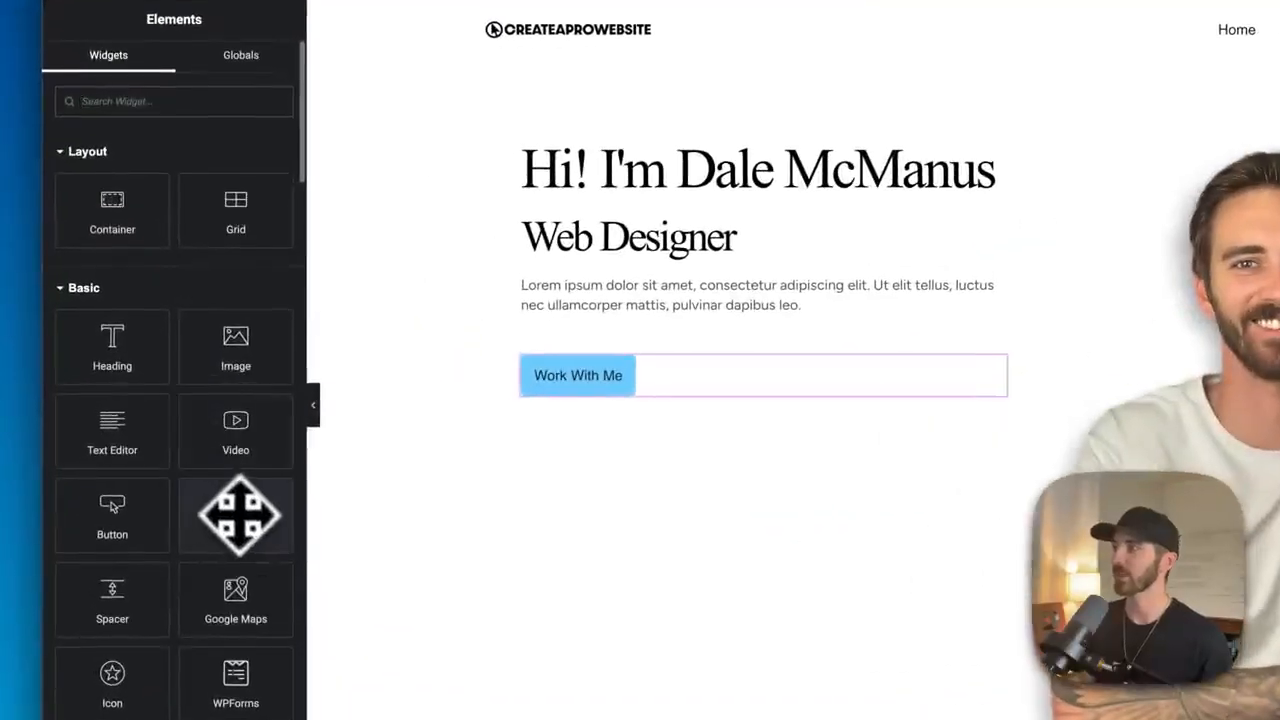
pyautogui.moveTo(210, 479); pyautogui.dragTo(454, 367)
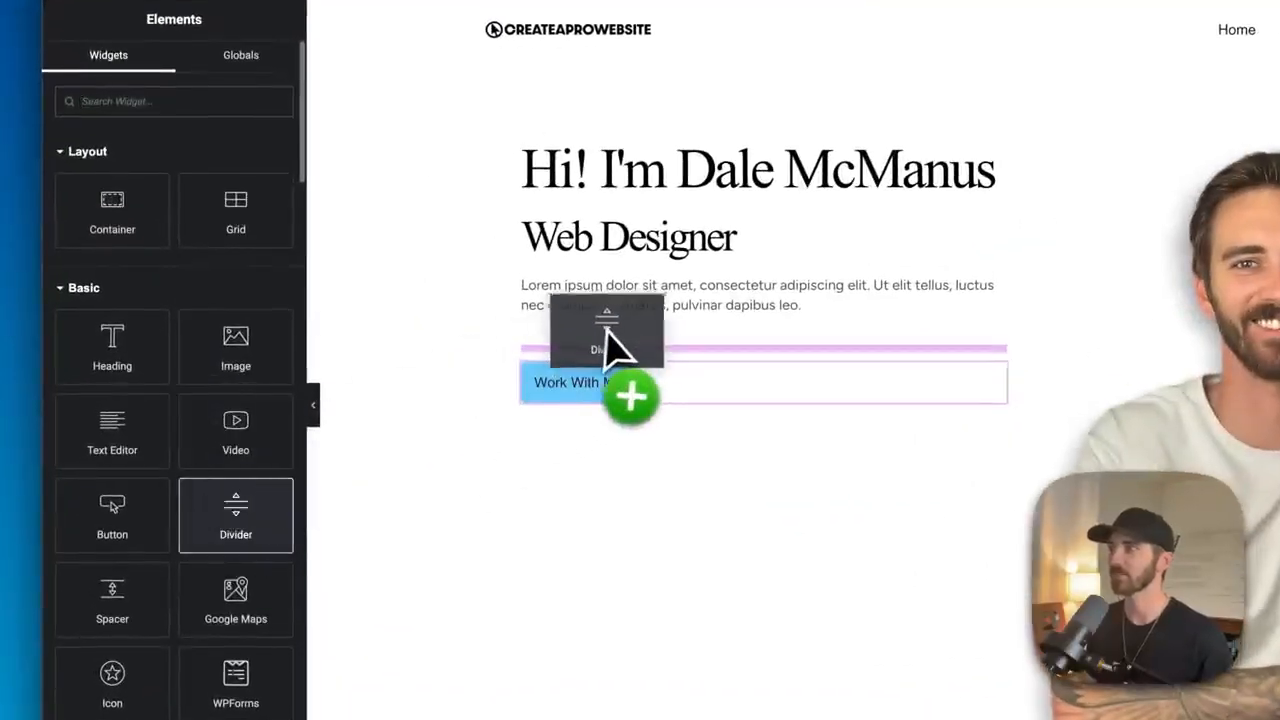
pyautogui.moveTo(606, 330)
pyautogui.mouseDown()
pyautogui.moveTo(620, 318)
pyautogui.moveTo(625, 330)
pyautogui.mouseUp()
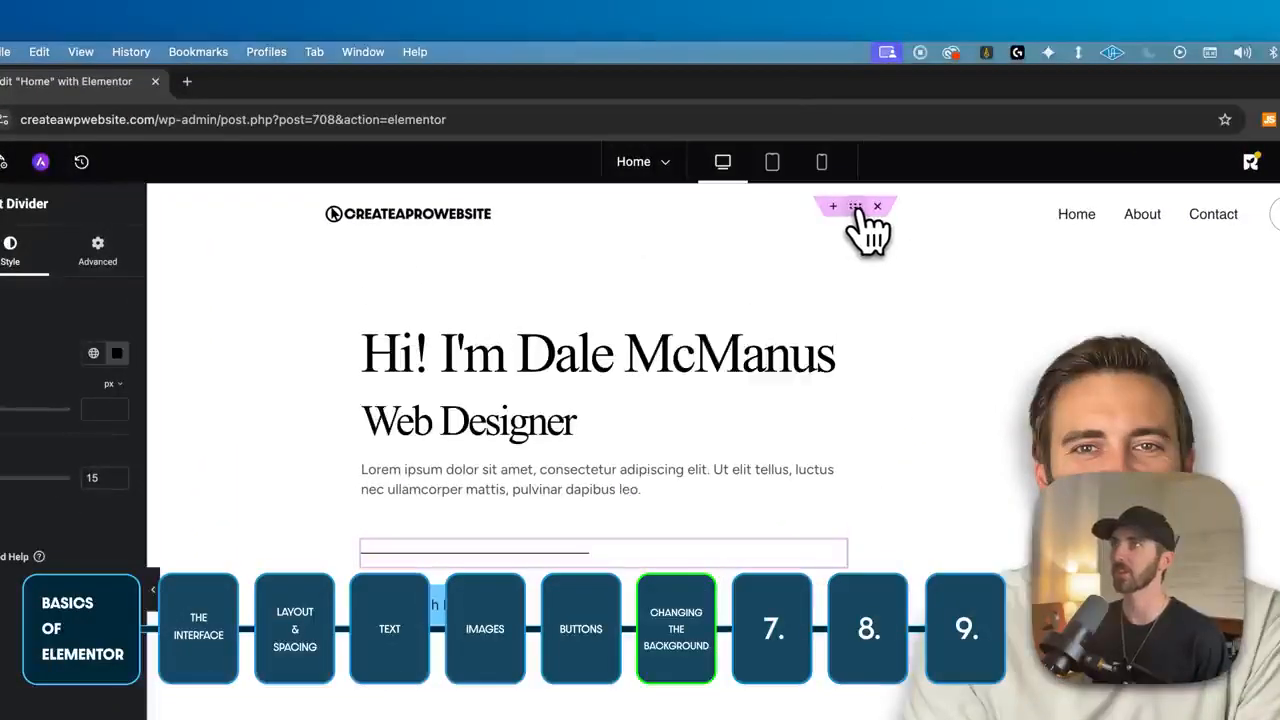
# - Give the hero container a classic background in a pale light blue color
pyautogui.click(855, 207)
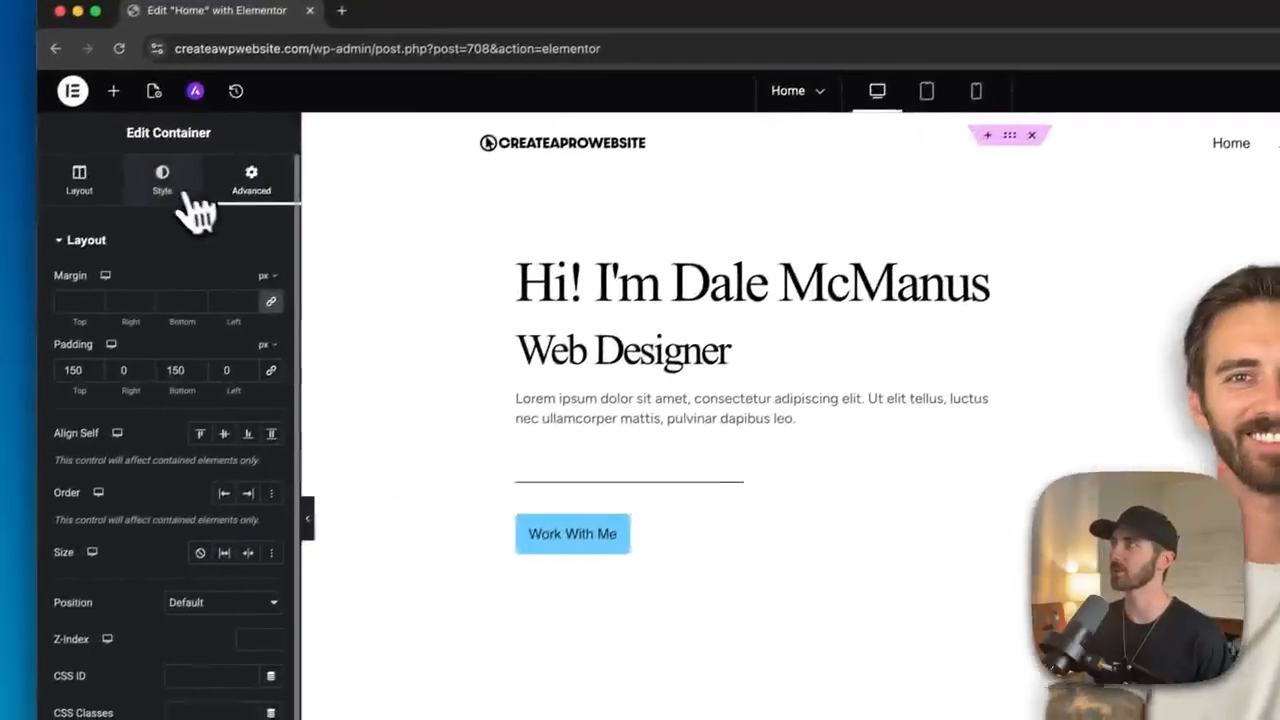
pyautogui.click(169, 187)
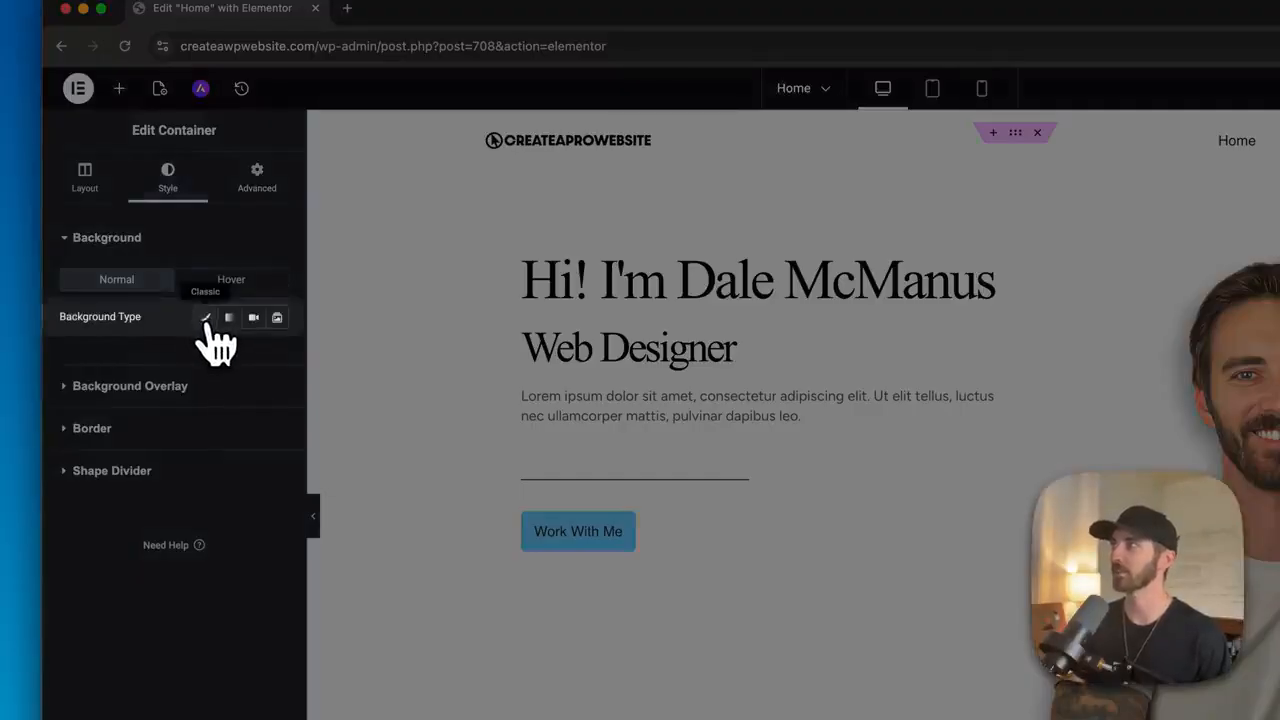
pyautogui.click(206, 318)
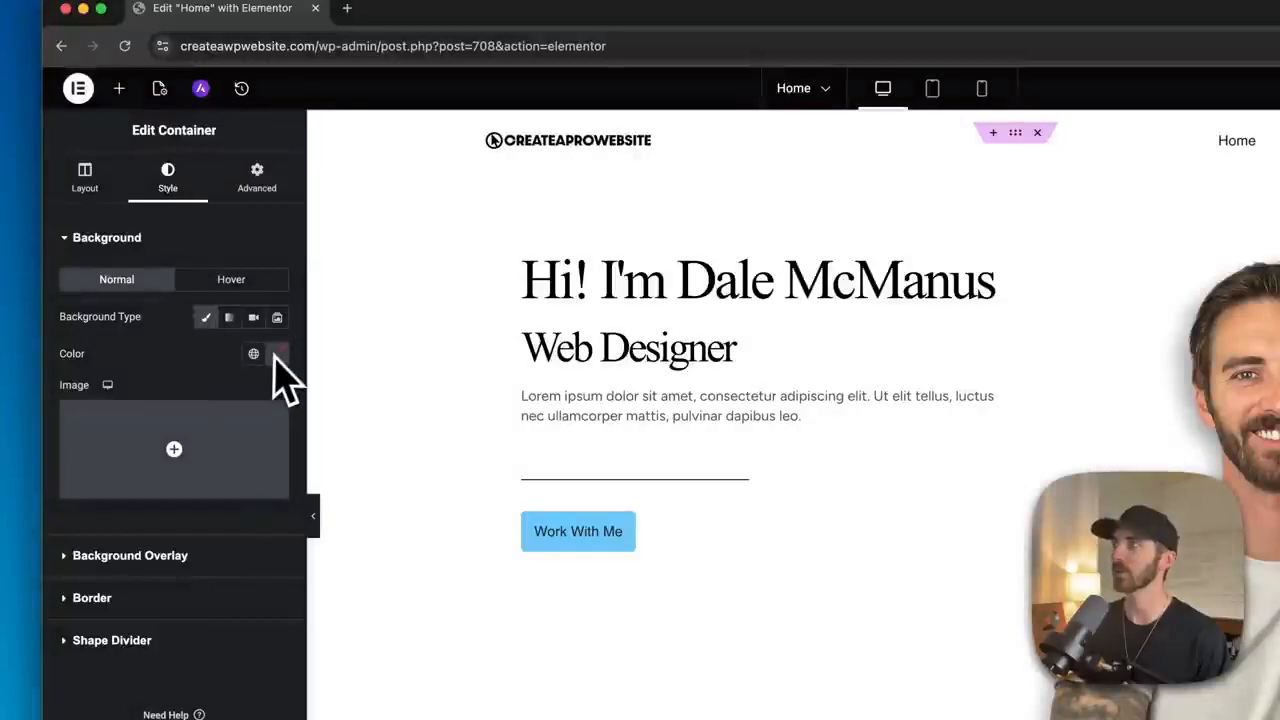
pyautogui.moveTo(220, 455)
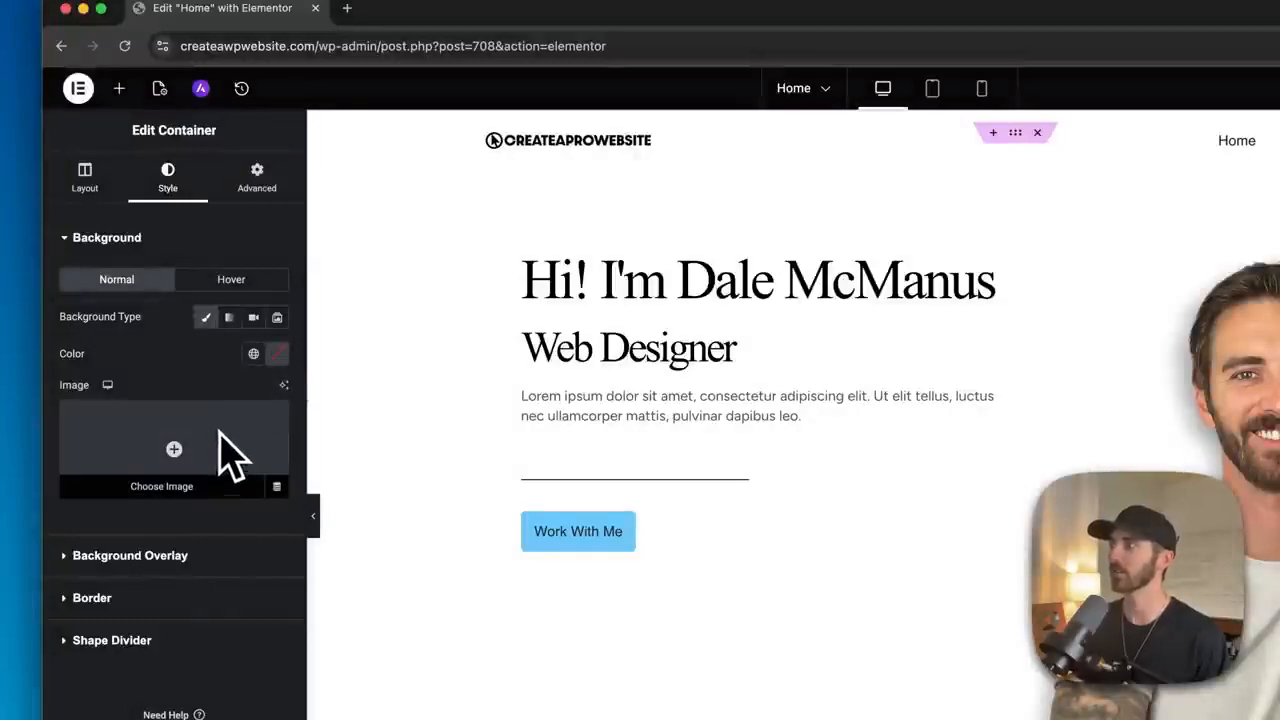
pyautogui.click(278, 354)
pyautogui.click(281, 569)
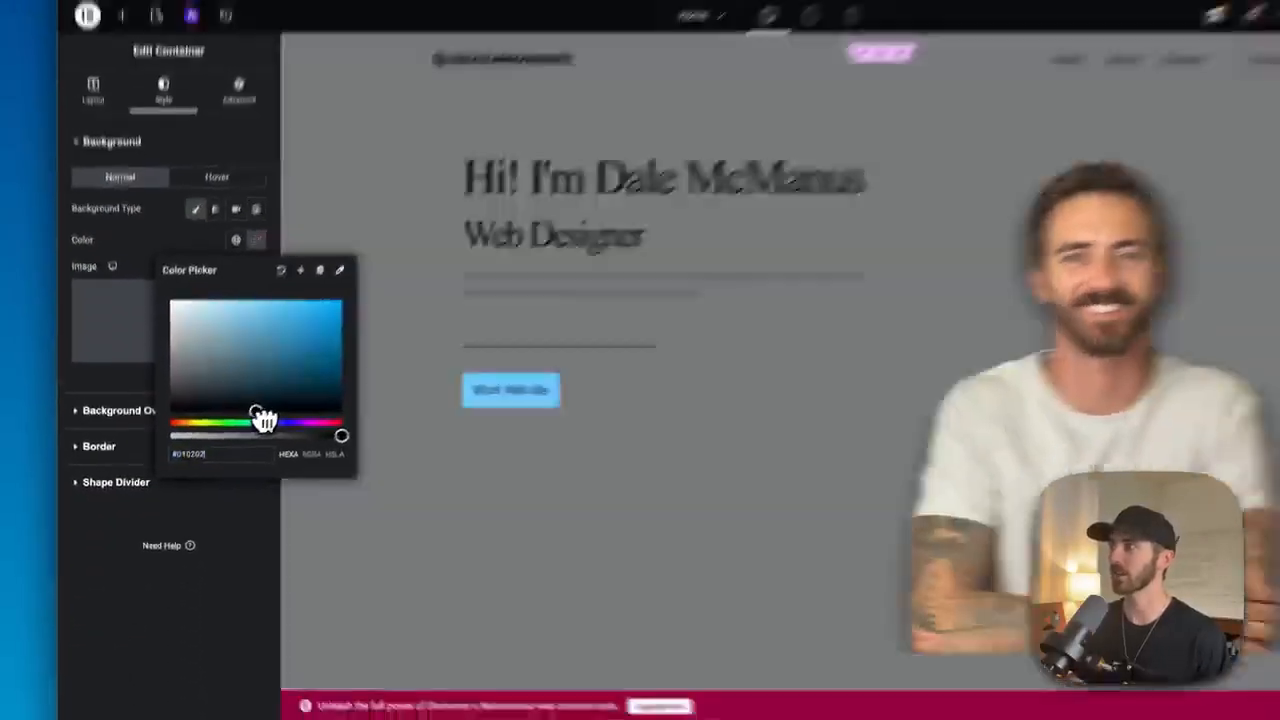
pyautogui.click(232, 305)
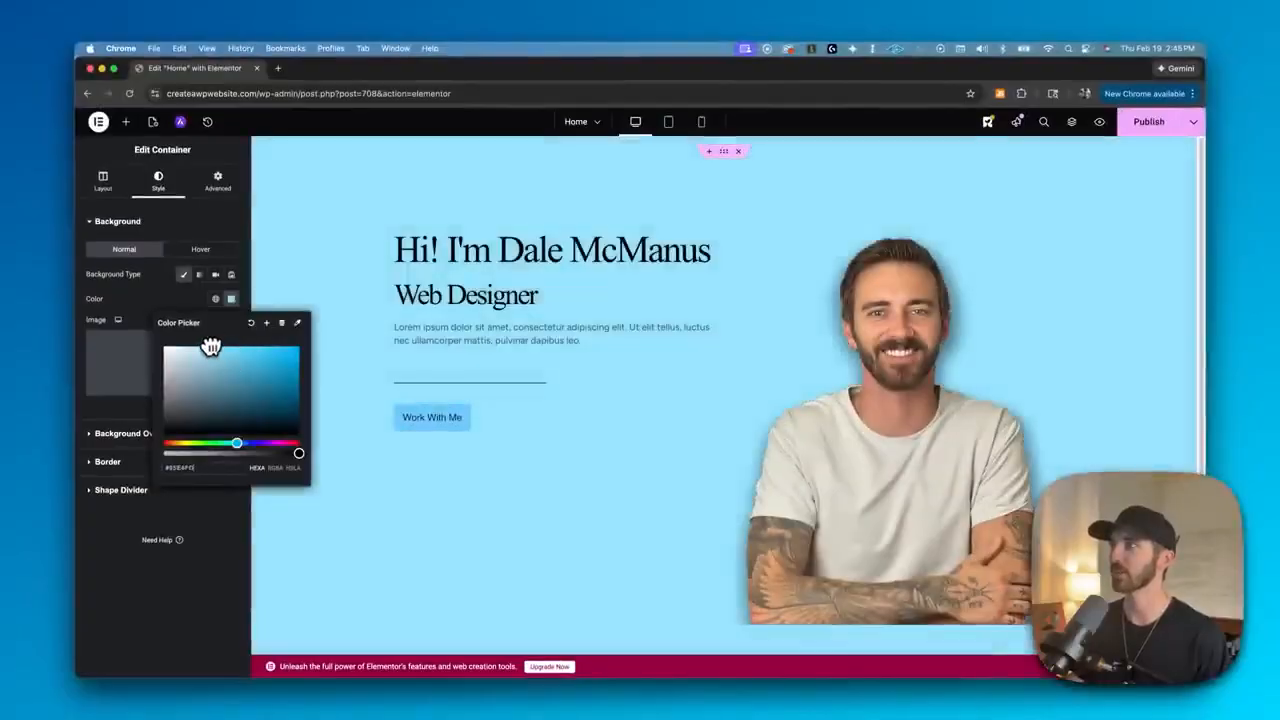
pyautogui.moveTo(211, 346); pyautogui.dragTo(189, 345)
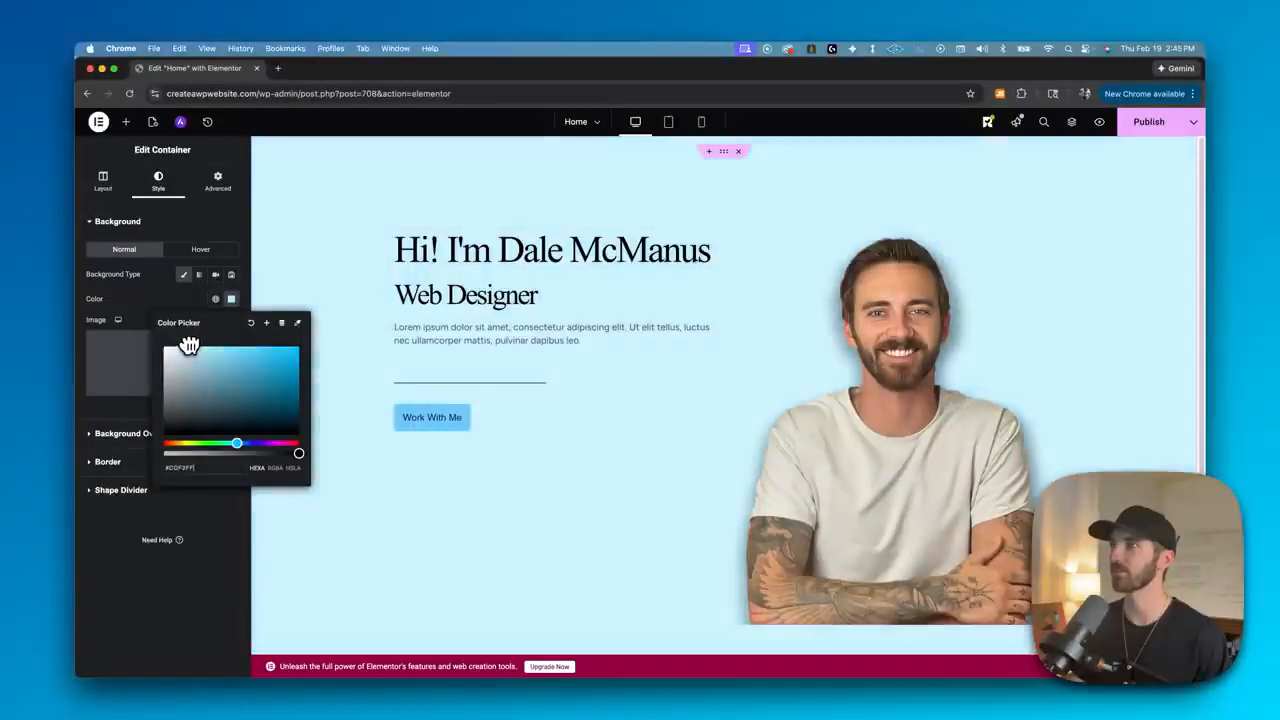
# - Upload an evening sky image and set it as the hero container's background image
pyautogui.click(164, 297)
pyautogui.moveTo(166, 368)
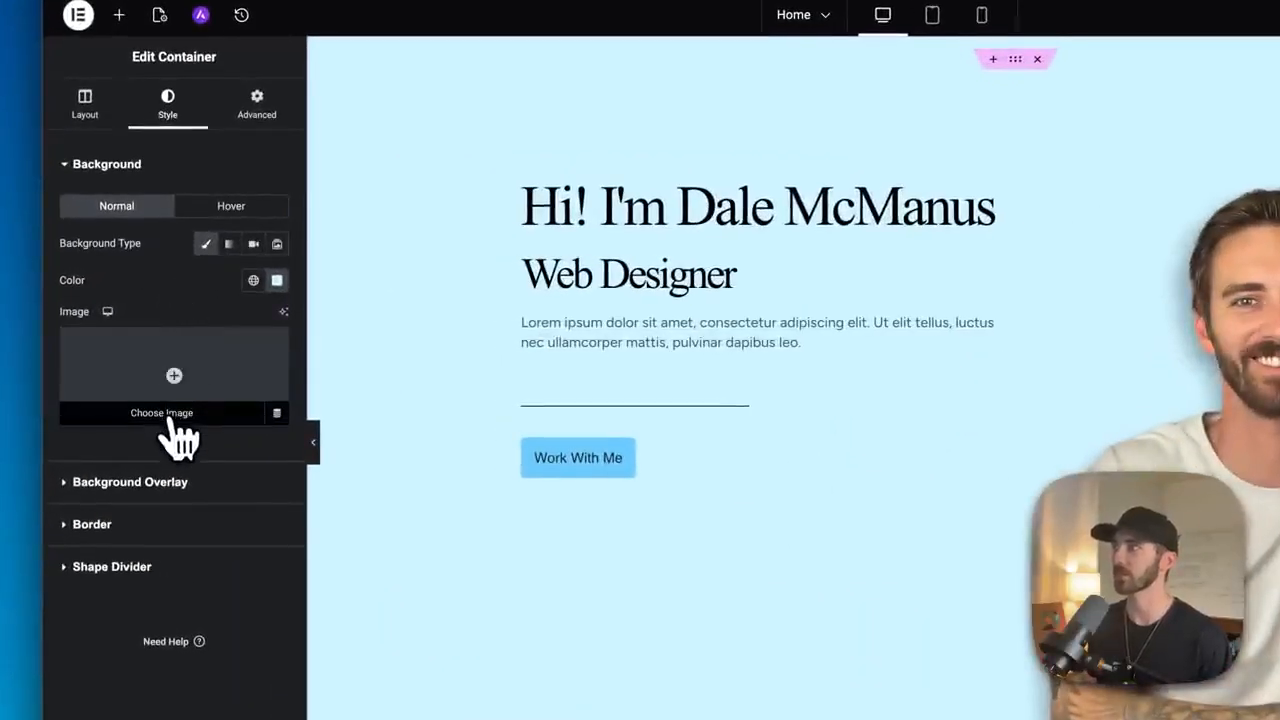
pyautogui.click(170, 420)
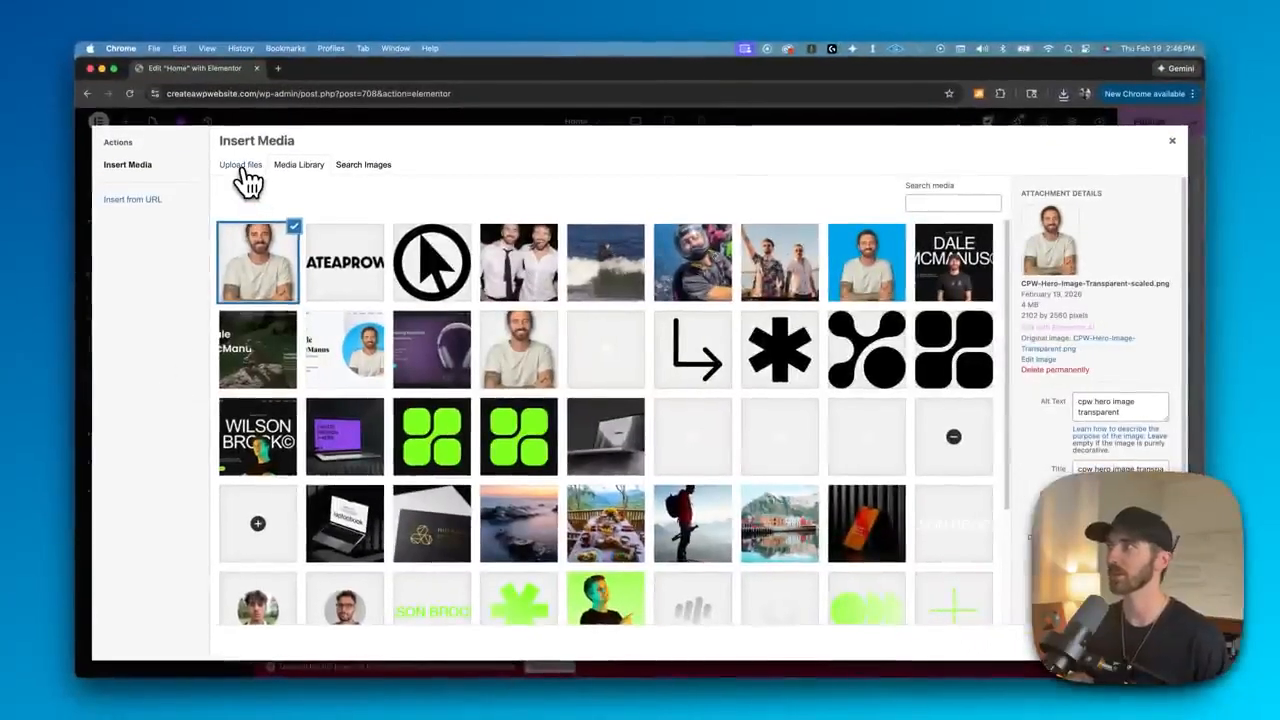
pyautogui.click(242, 166)
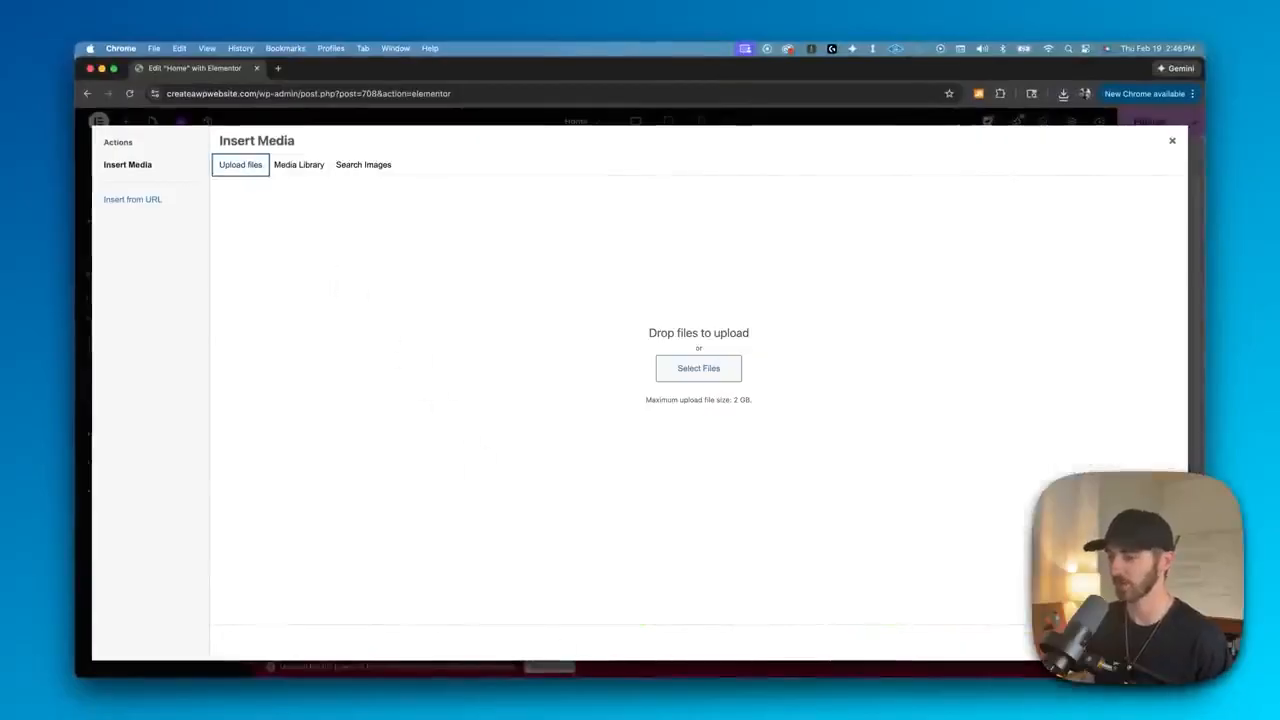
pyautogui.moveTo(728, 719); pyautogui.dragTo(673, 358)
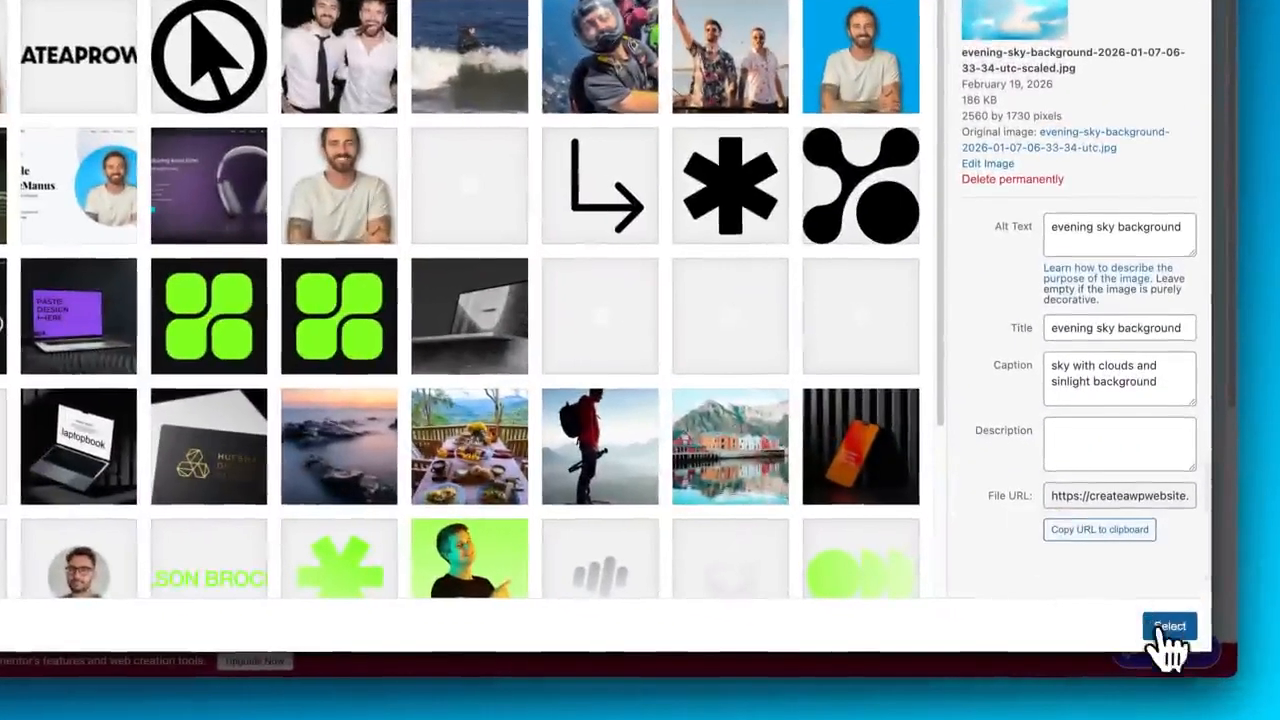
pyautogui.click(1145, 642)
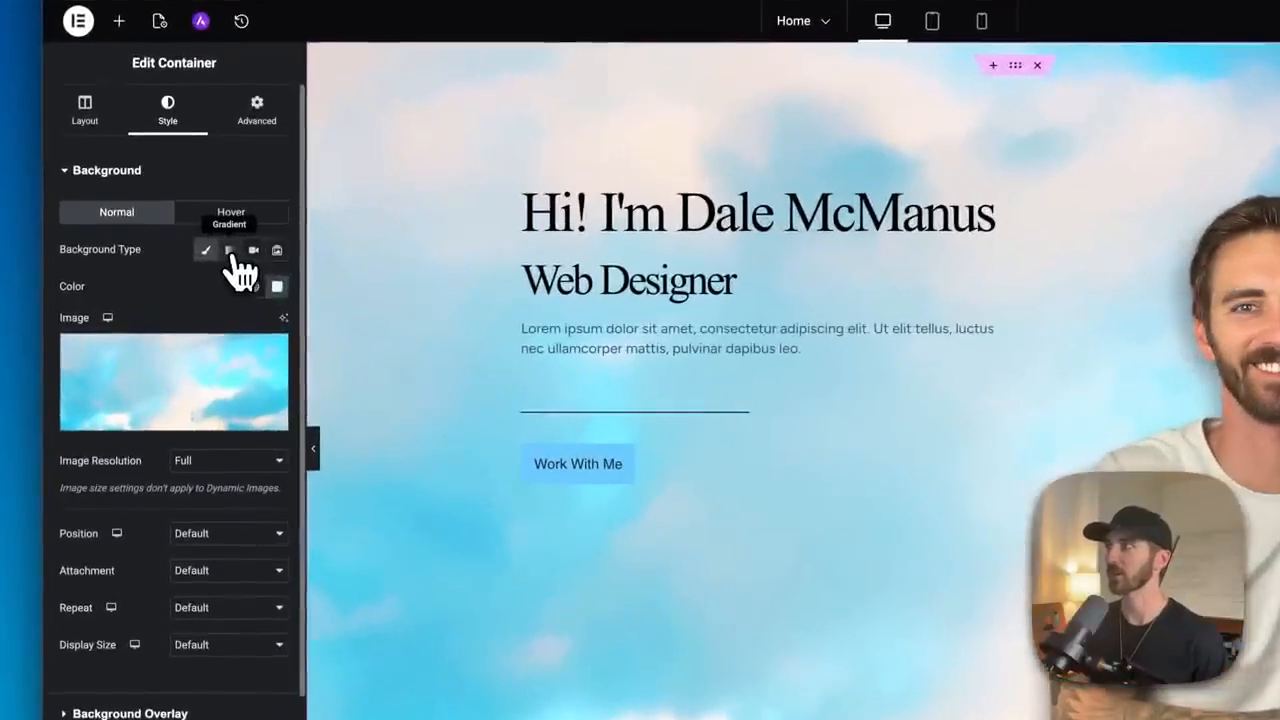
# - Switch the hero container's background to a gradient running from white to light blue
pyautogui.click(233, 257)
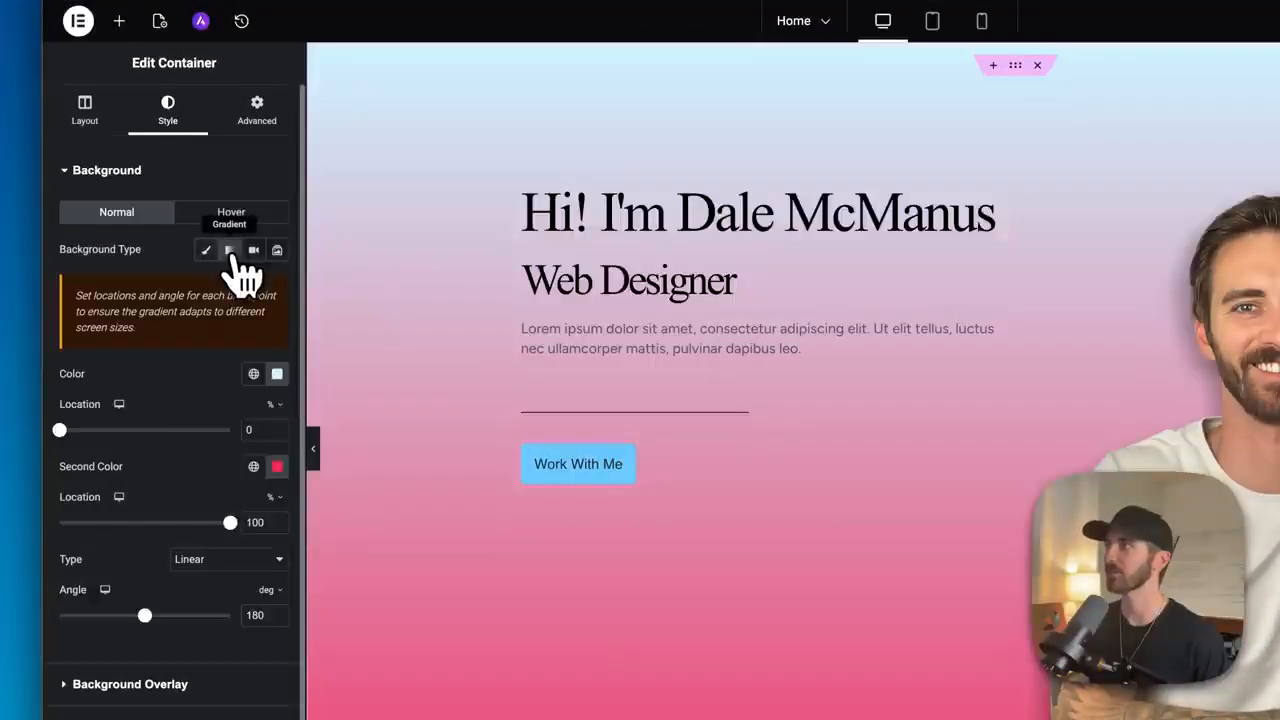
pyautogui.click(278, 378)
pyautogui.click(177, 446)
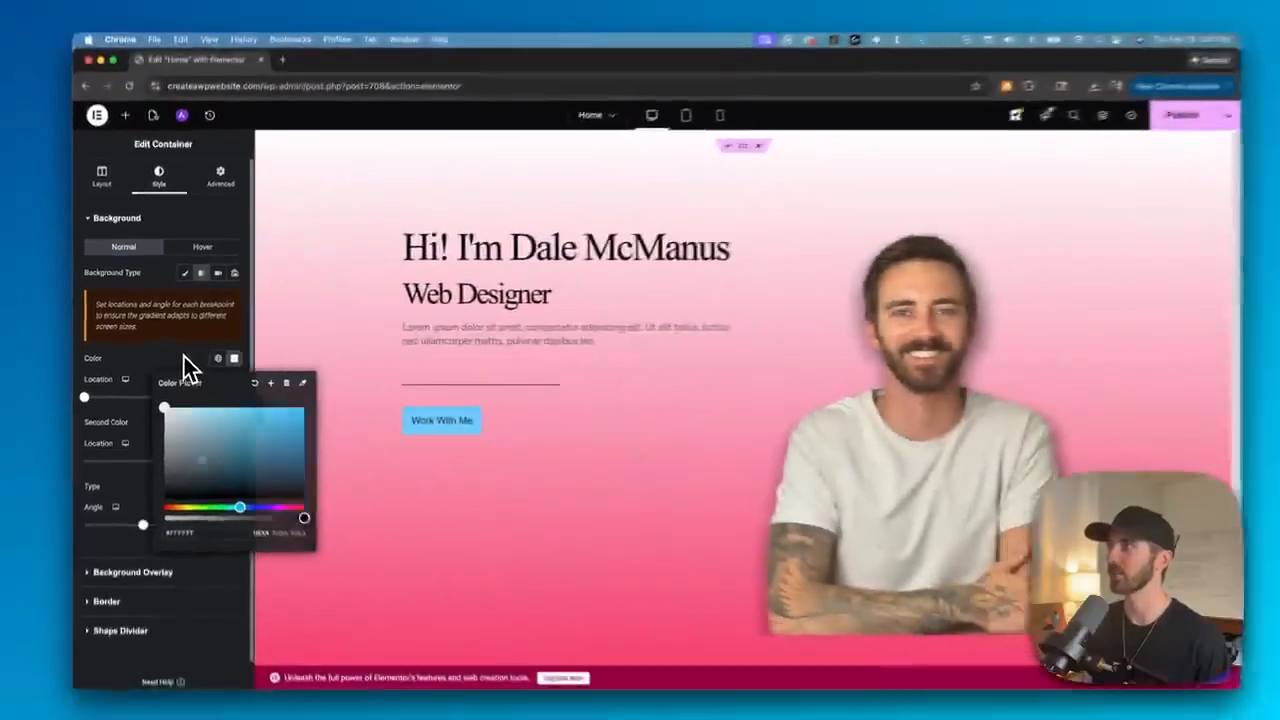
pyautogui.click(240, 437)
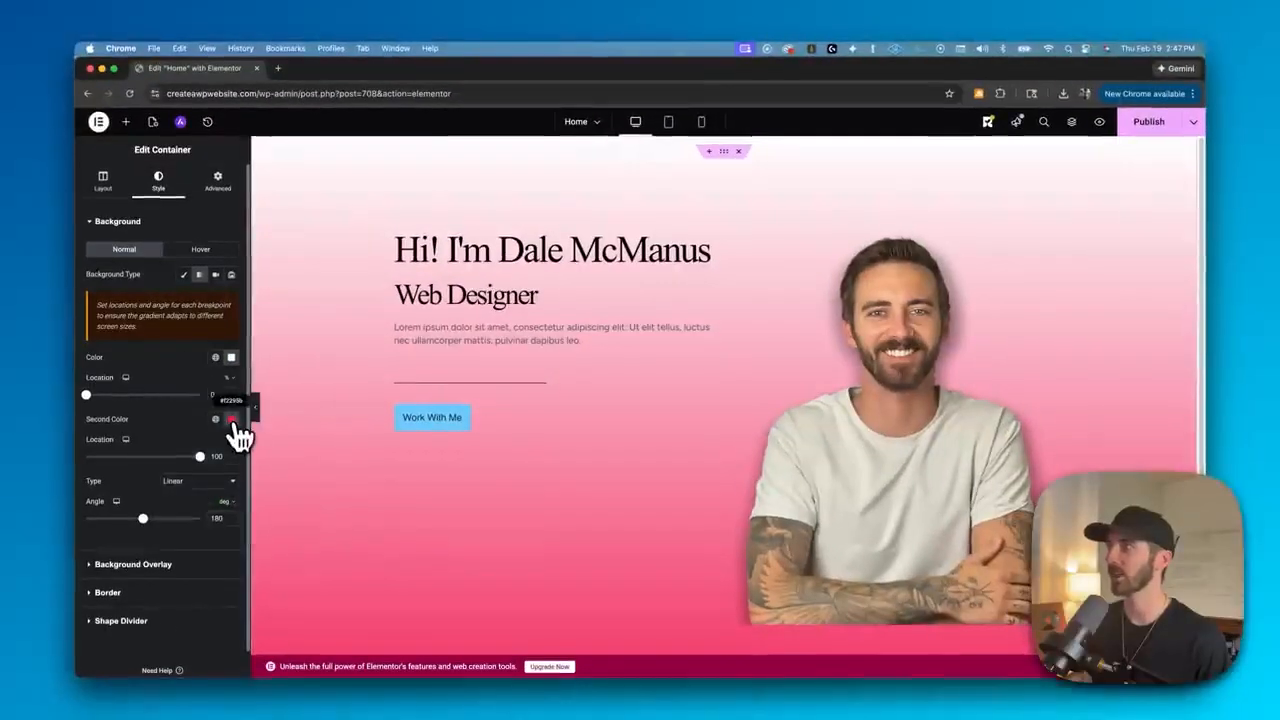
pyautogui.click(277, 466)
pyautogui.click(238, 563)
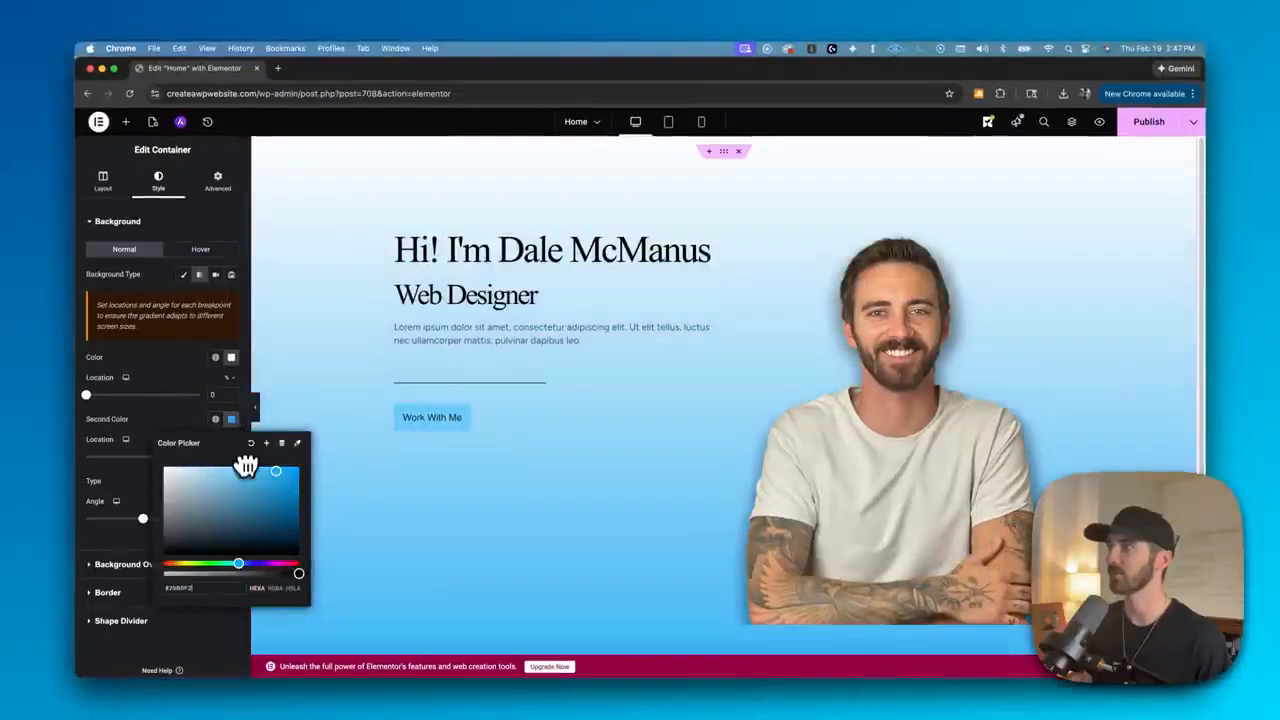
pyautogui.moveTo(246, 462); pyautogui.dragTo(228, 461)
pyautogui.click(181, 415)
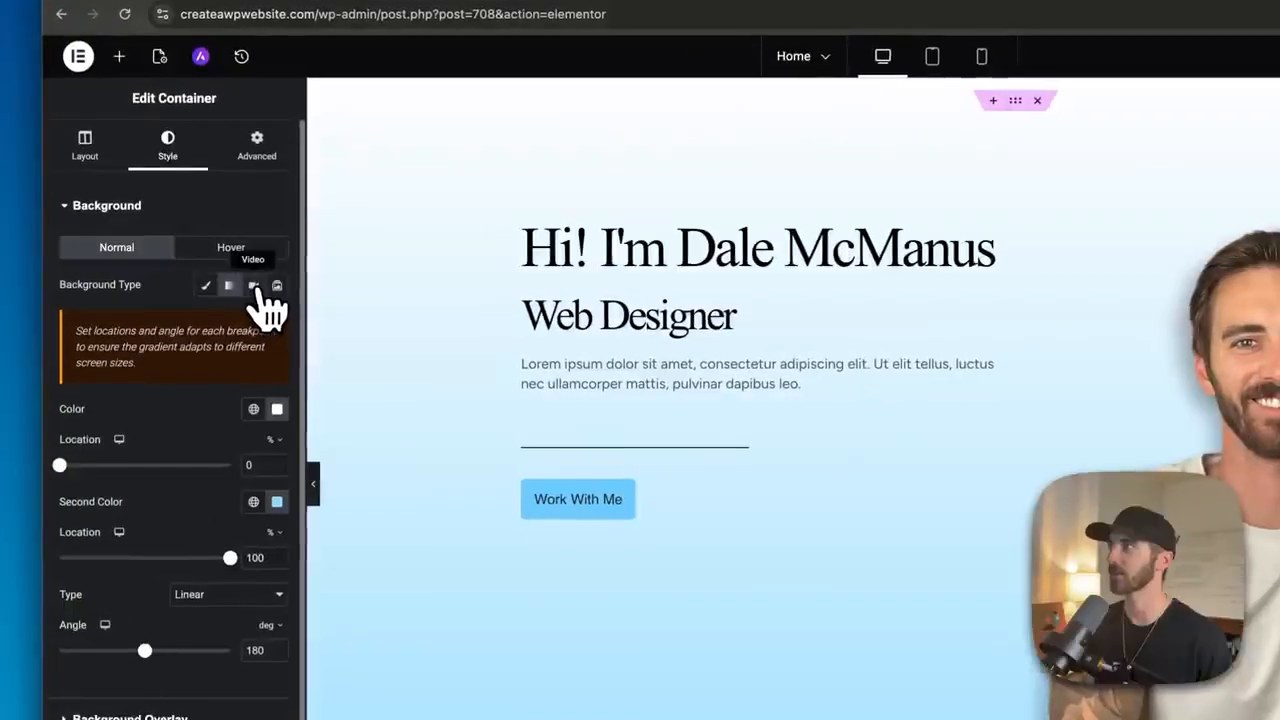
# - Switch the background type to Video and paste a YouTube video link
pyautogui.click(256, 290)
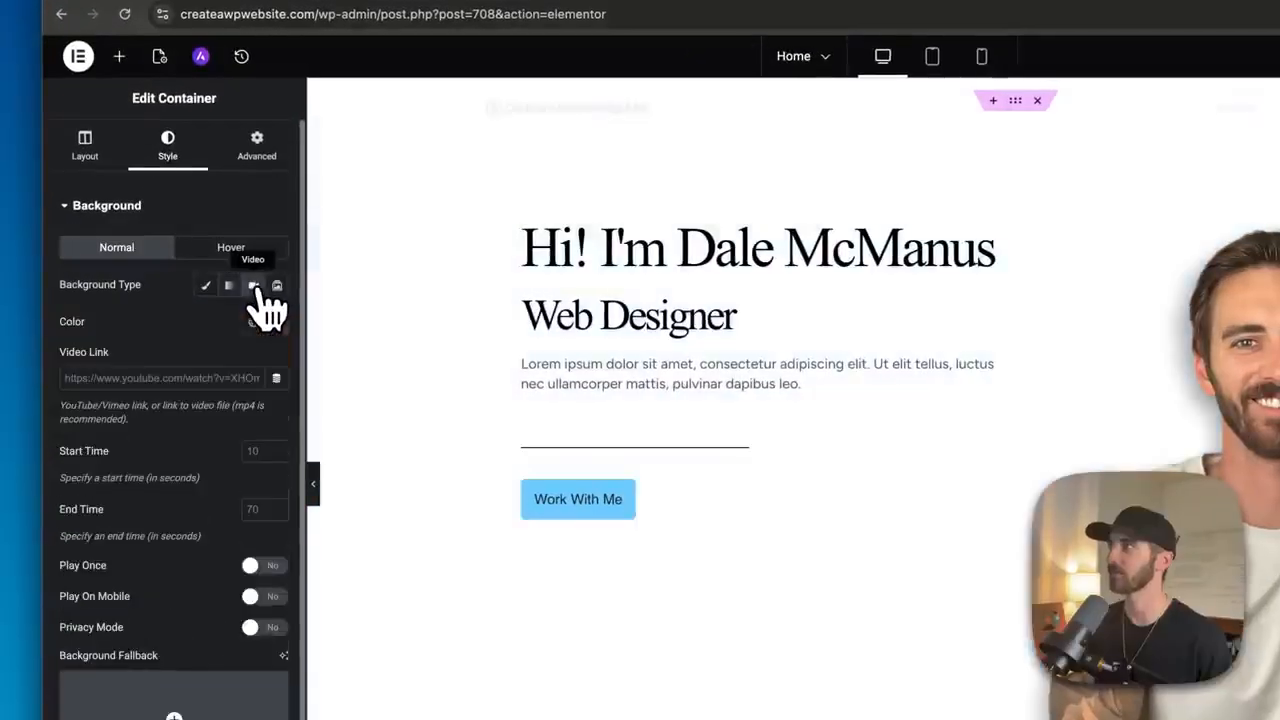
pyautogui.click(165, 378)
pyautogui.write('https://www.youtube.com/watch?v=RHycl27FelE')
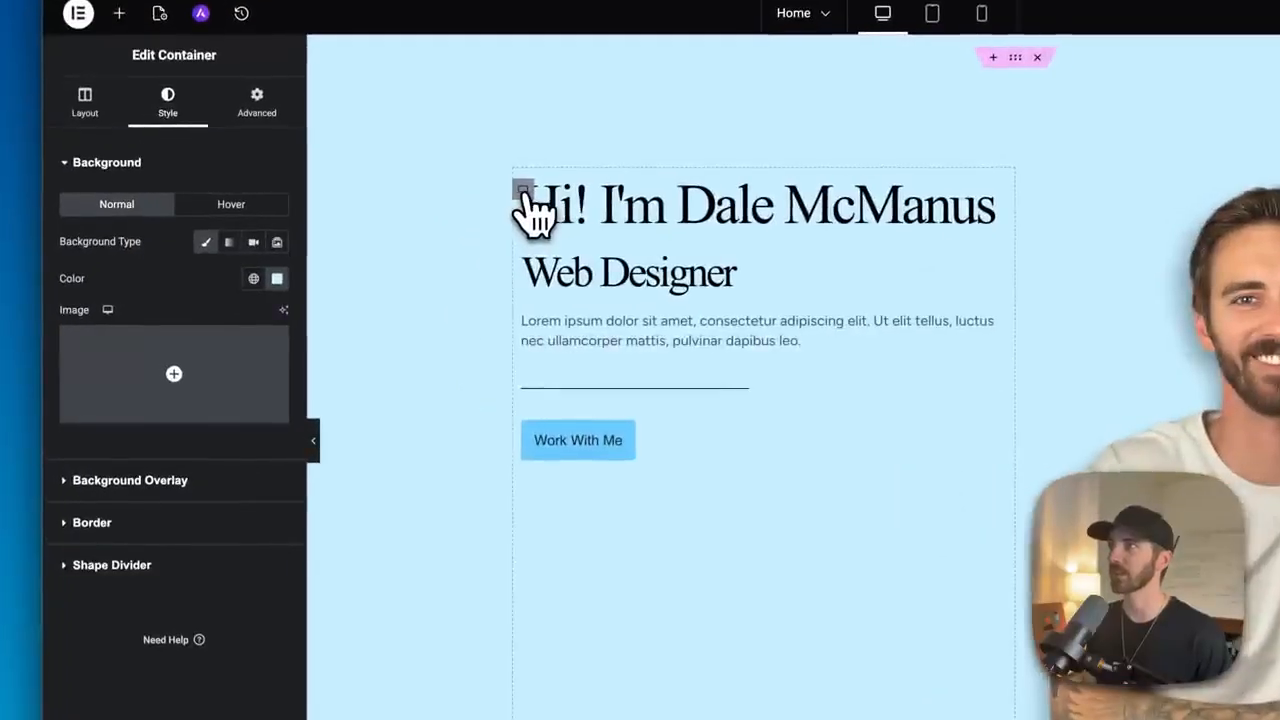
# - Select the text column container and set its content justification to center
pyautogui.click(523, 192)
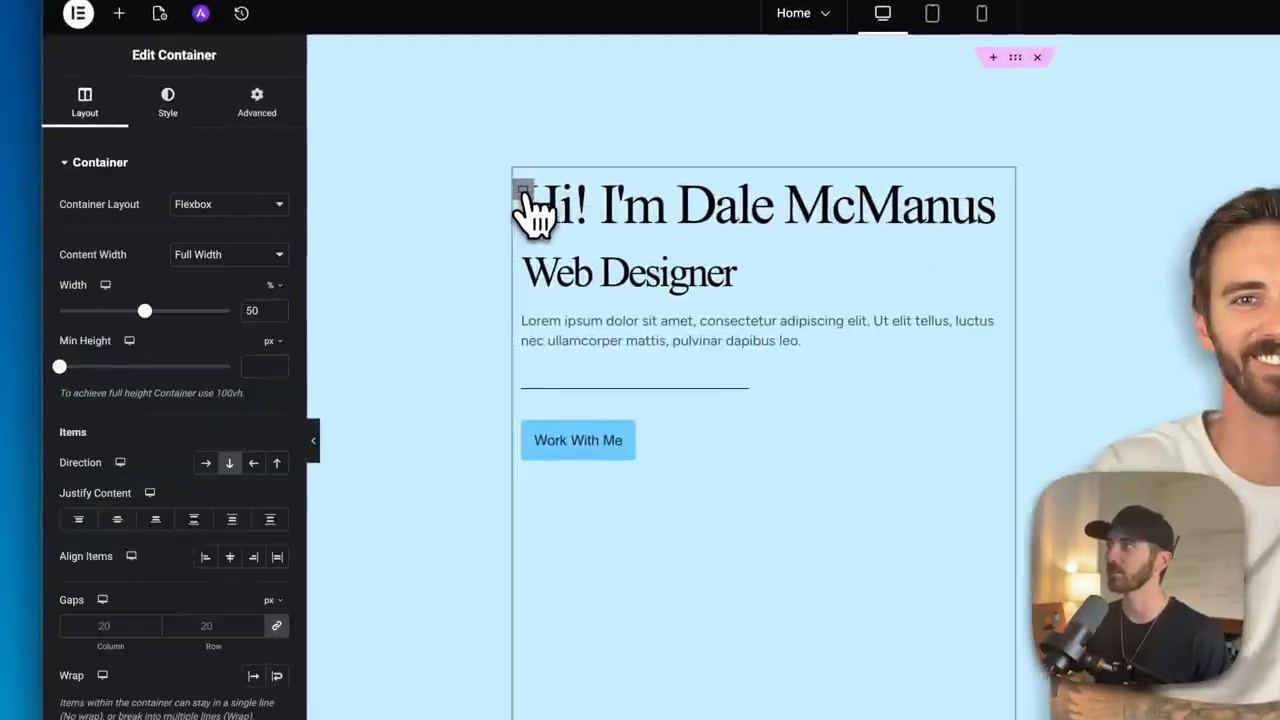
pyautogui.click(117, 520)
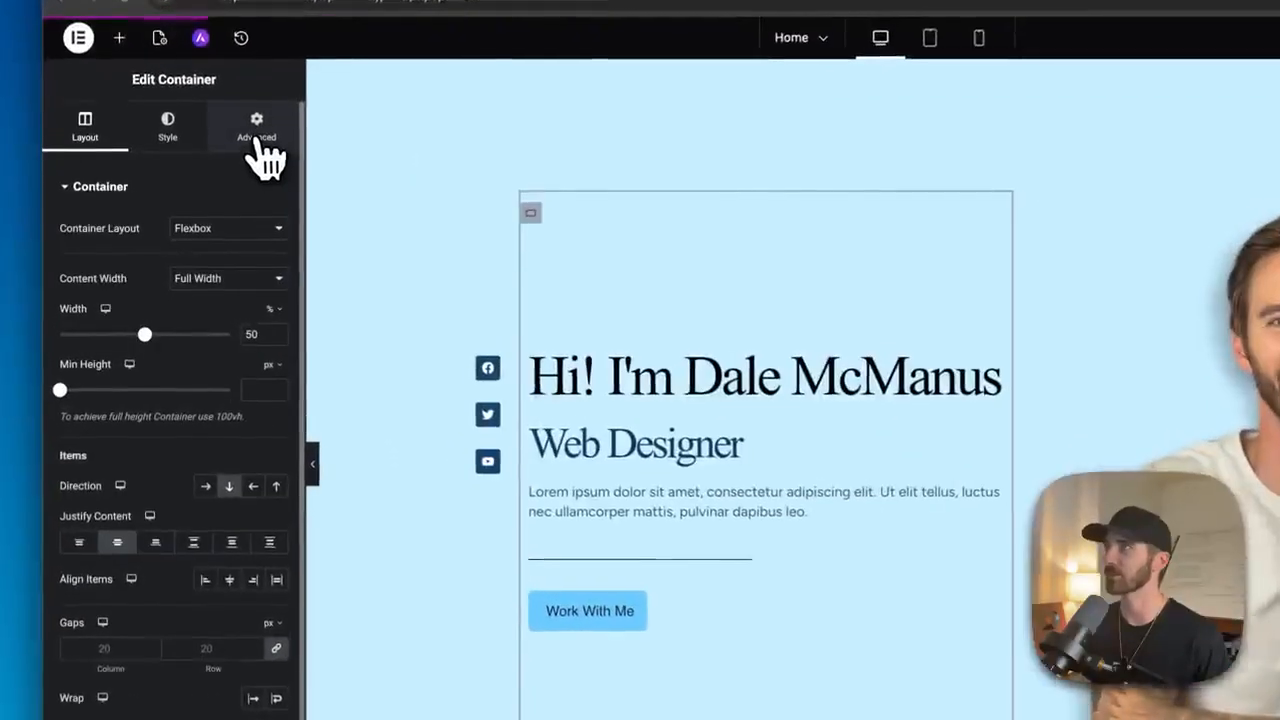
# - Give the text column container a Fade In entrance animation under Motion Effects
pyautogui.click(218, 193)
pyautogui.scroll(-3, 166, 294)
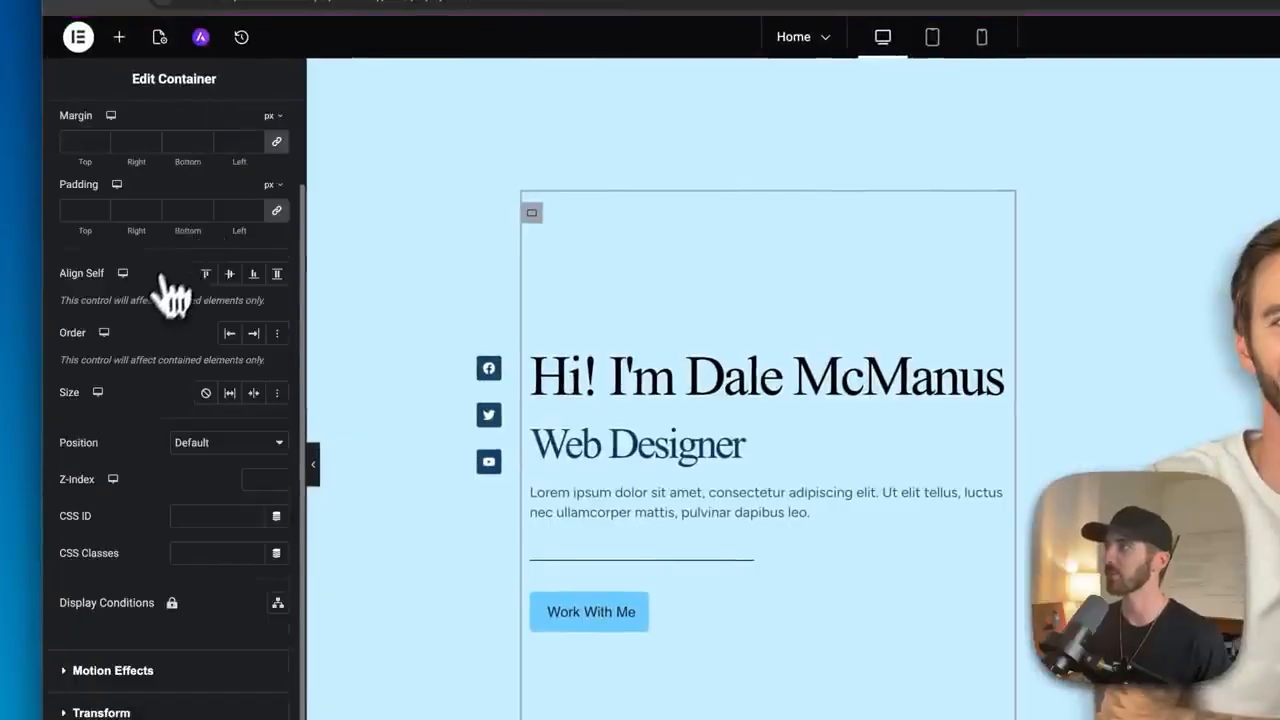
pyautogui.click(66, 474)
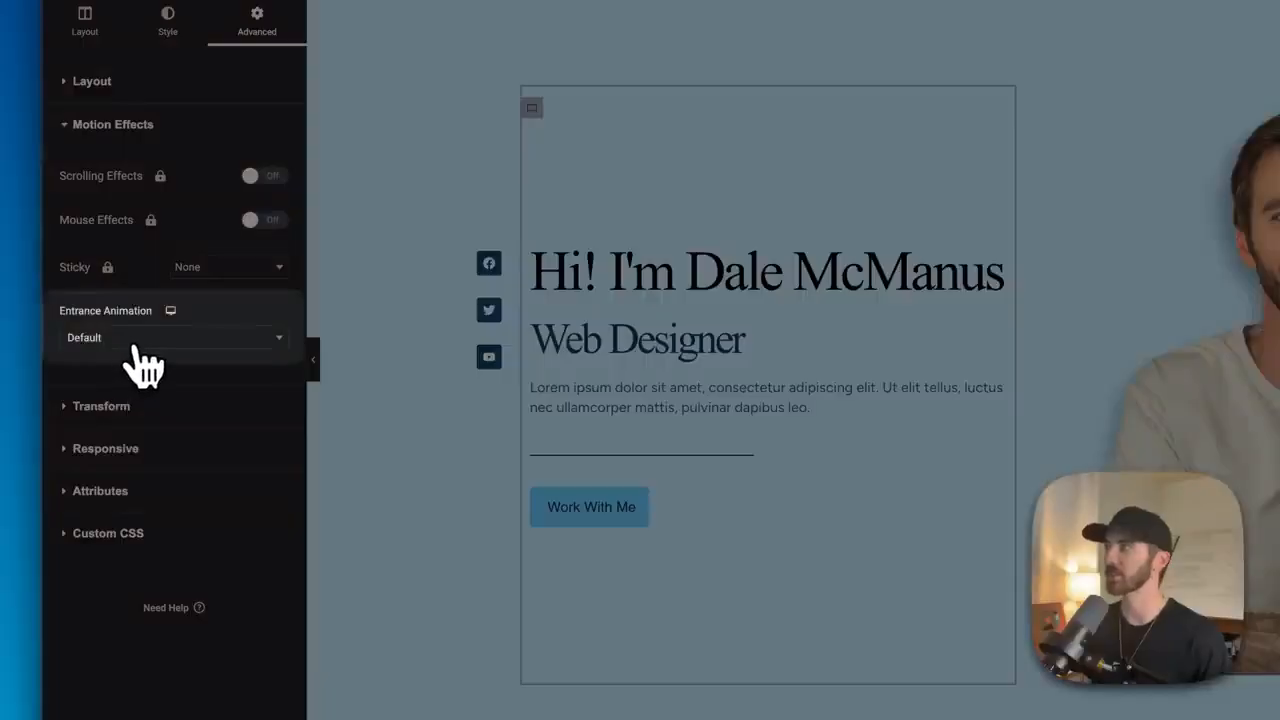
pyautogui.click(137, 345)
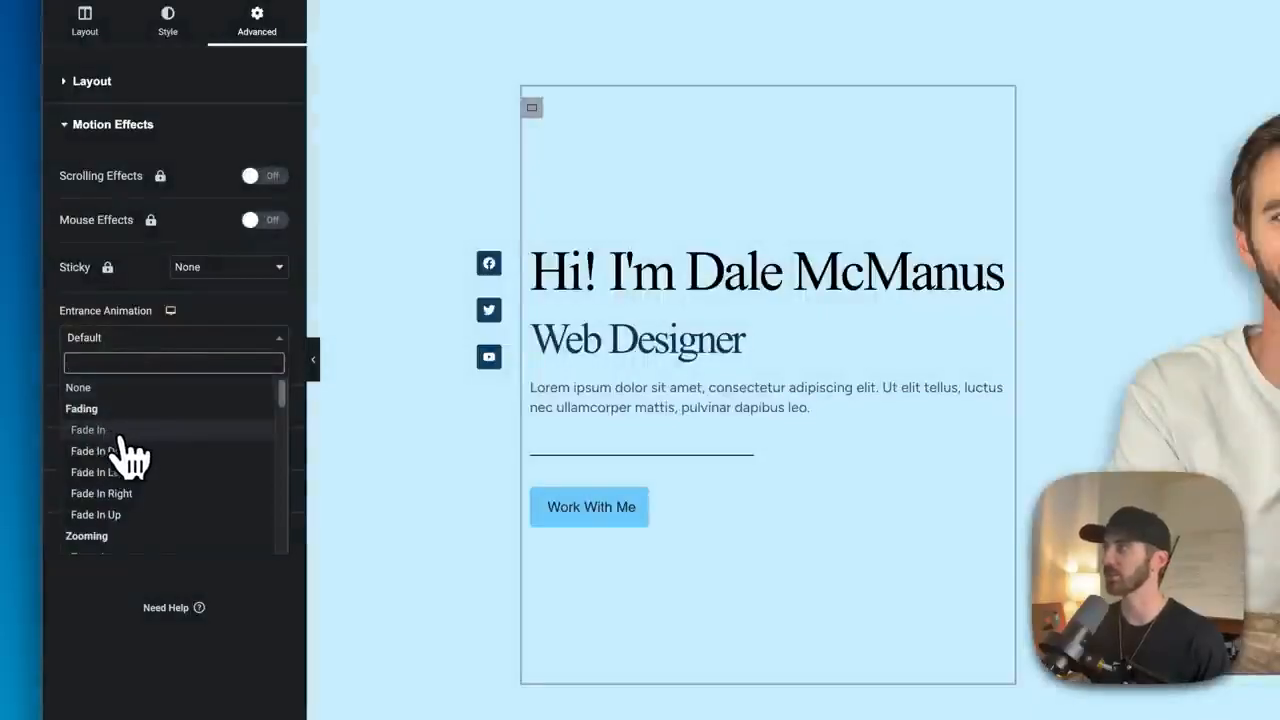
pyautogui.click(114, 432)
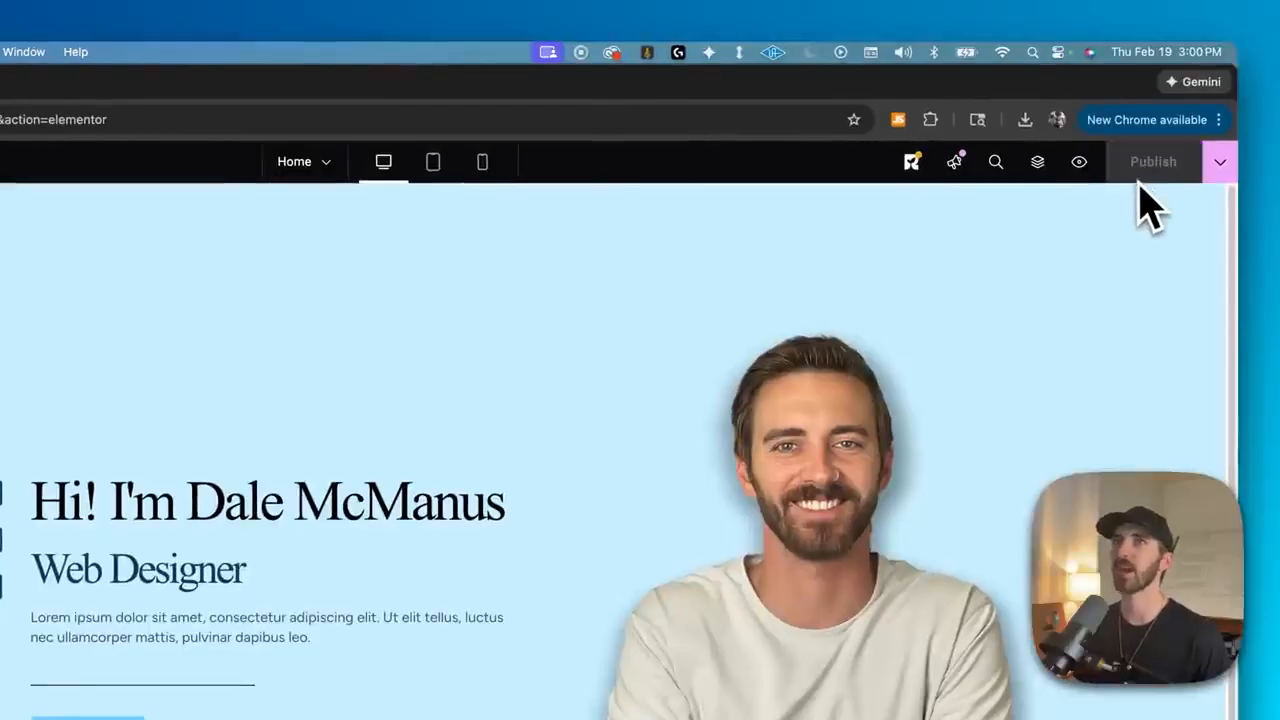
# - Preview the page in a new tab, then close the preview
pyautogui.click(1079, 162)
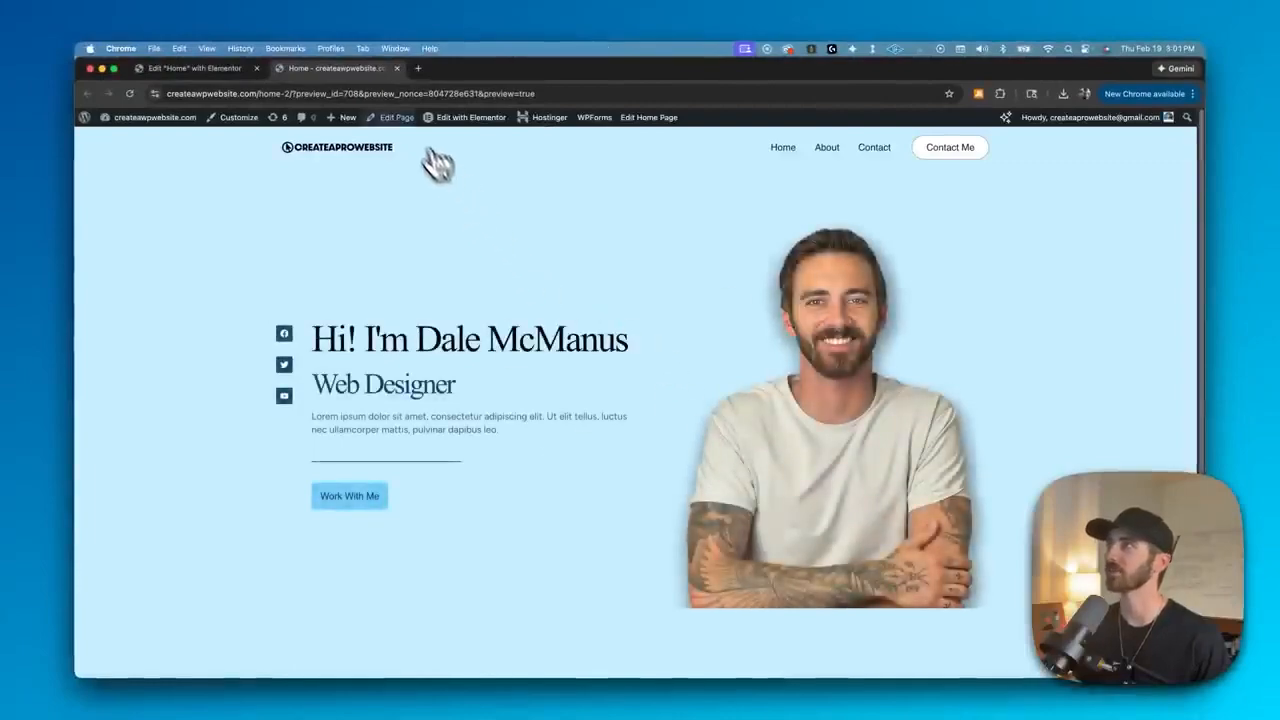
pyautogui.click(397, 68)
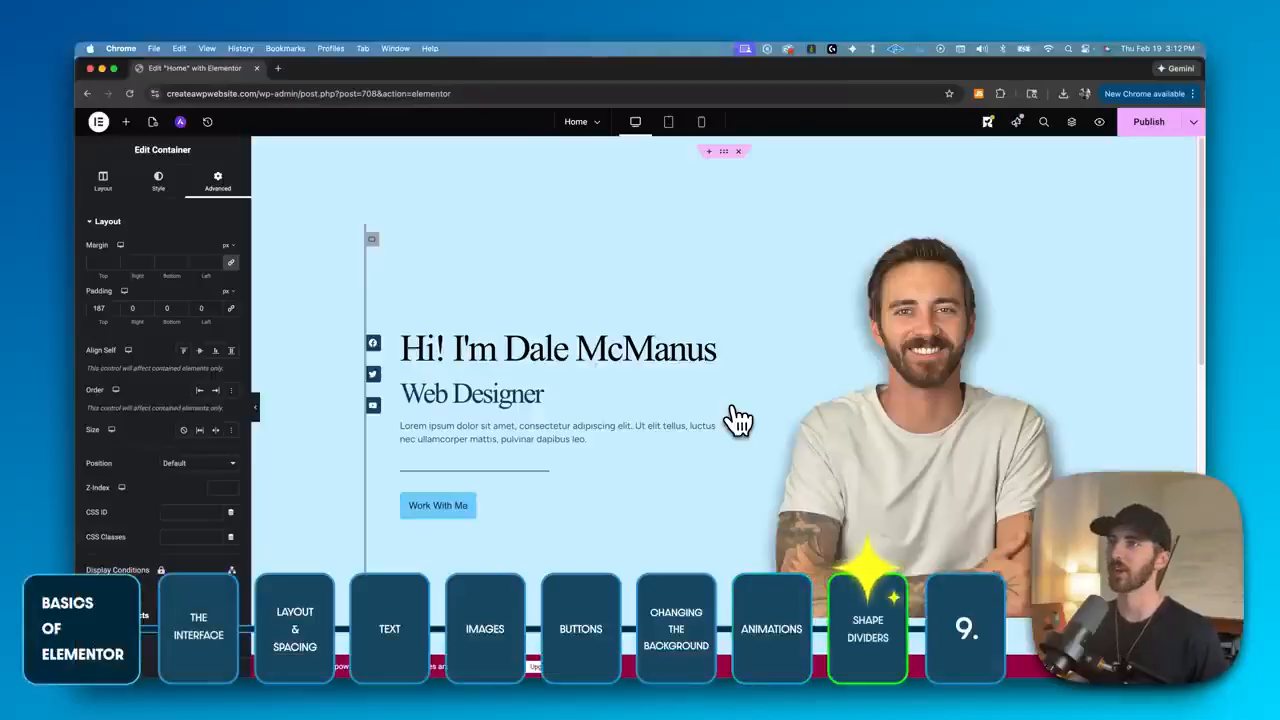
# - Add a bottom shape divider with the clouds shape to the hero container
pyautogui.scroll(-10, 737, 423)
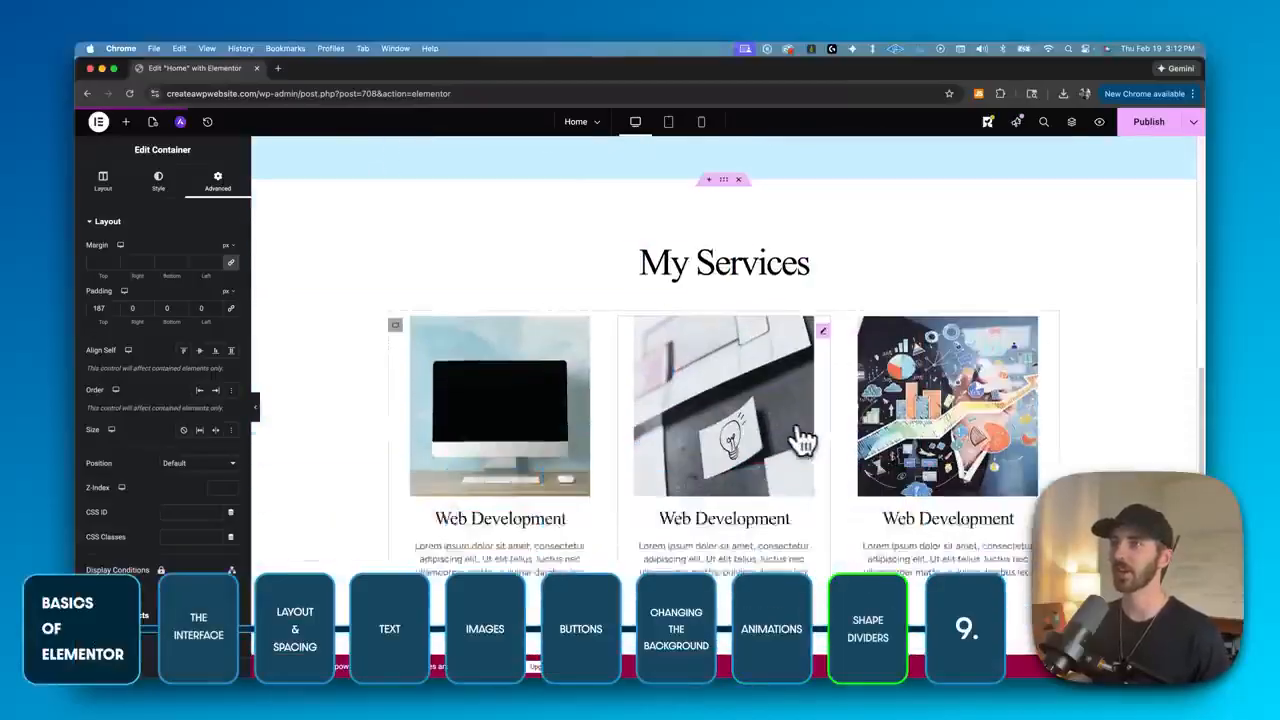
pyautogui.scroll(5, 808, 457)
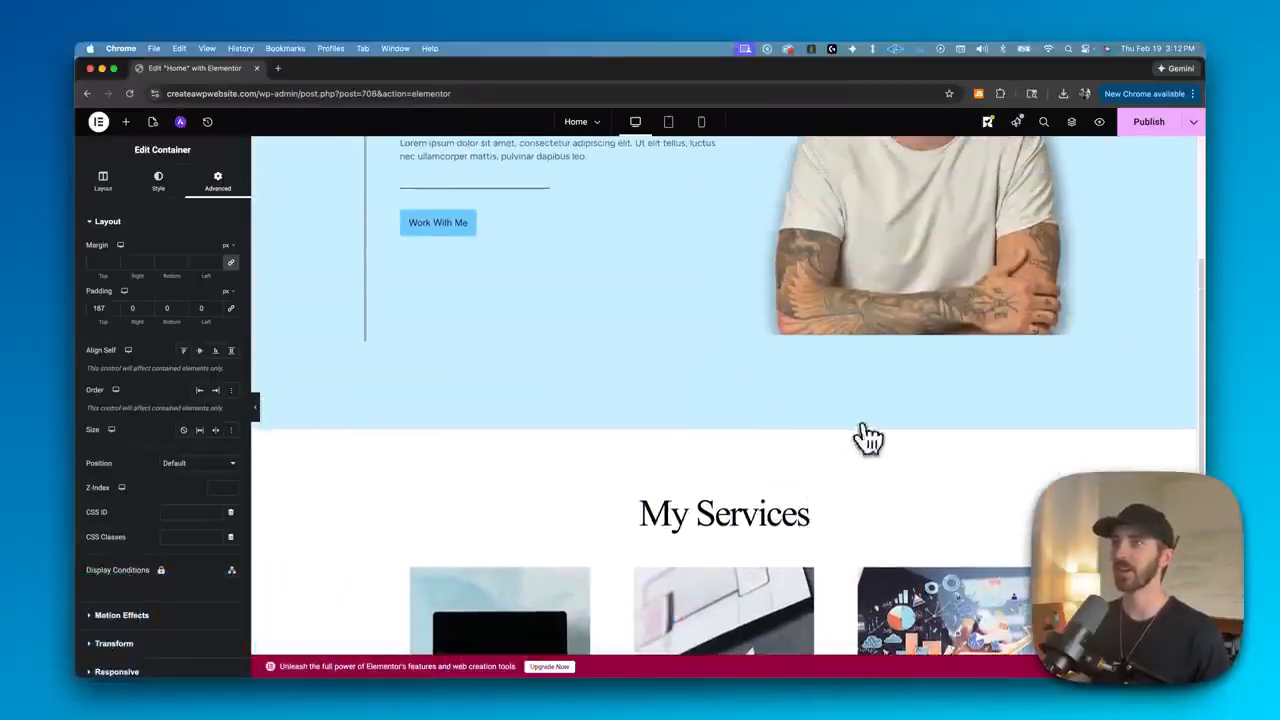
pyautogui.scroll(1, 725, 458)
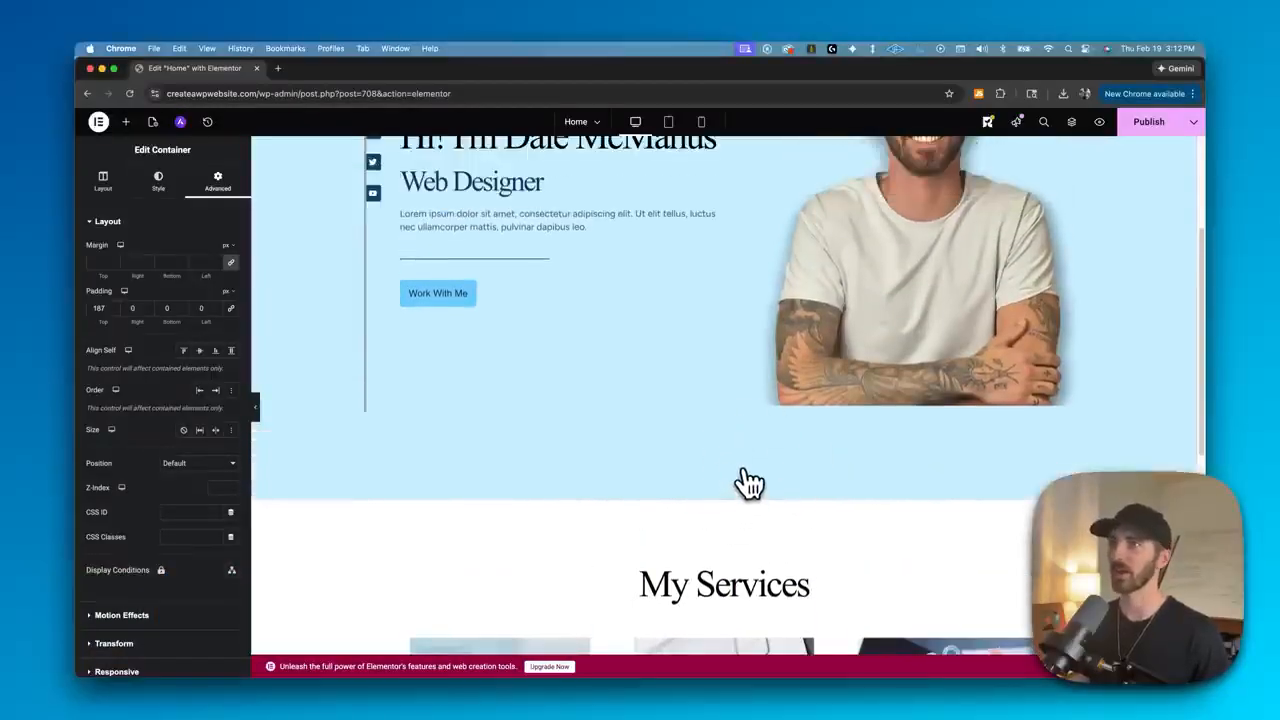
pyautogui.scroll(3, 748, 483)
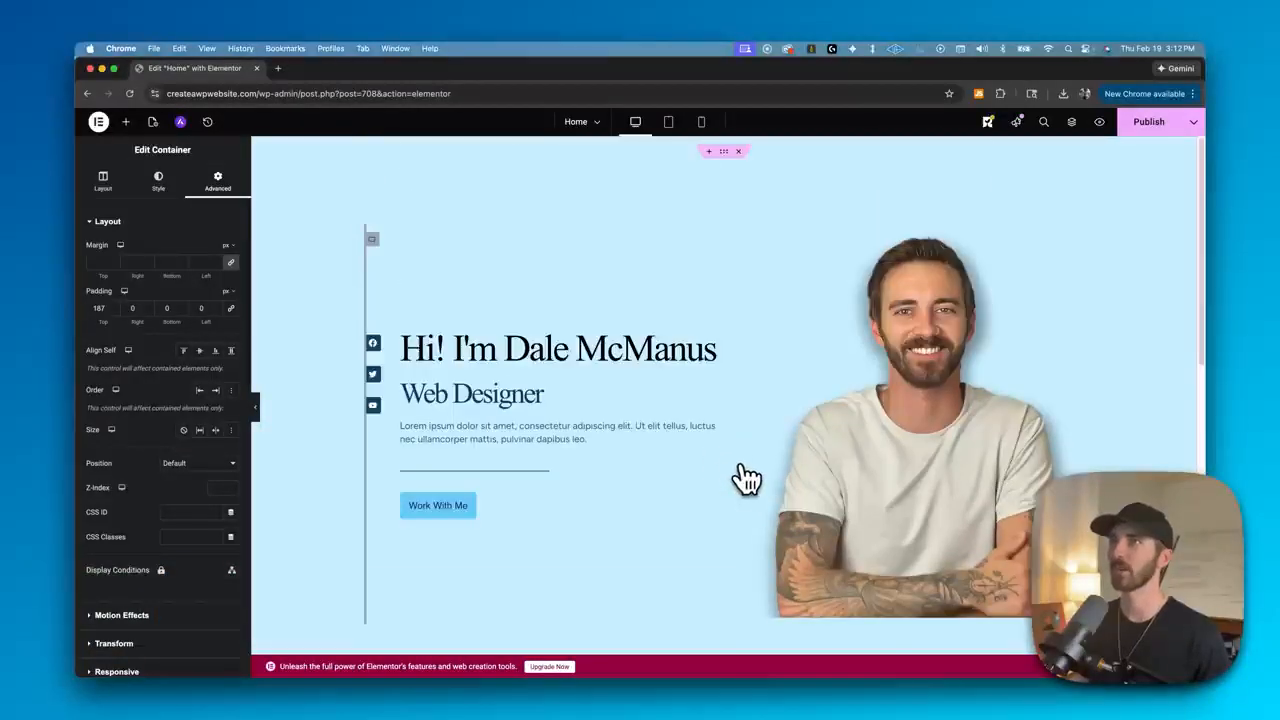
pyautogui.click(724, 153)
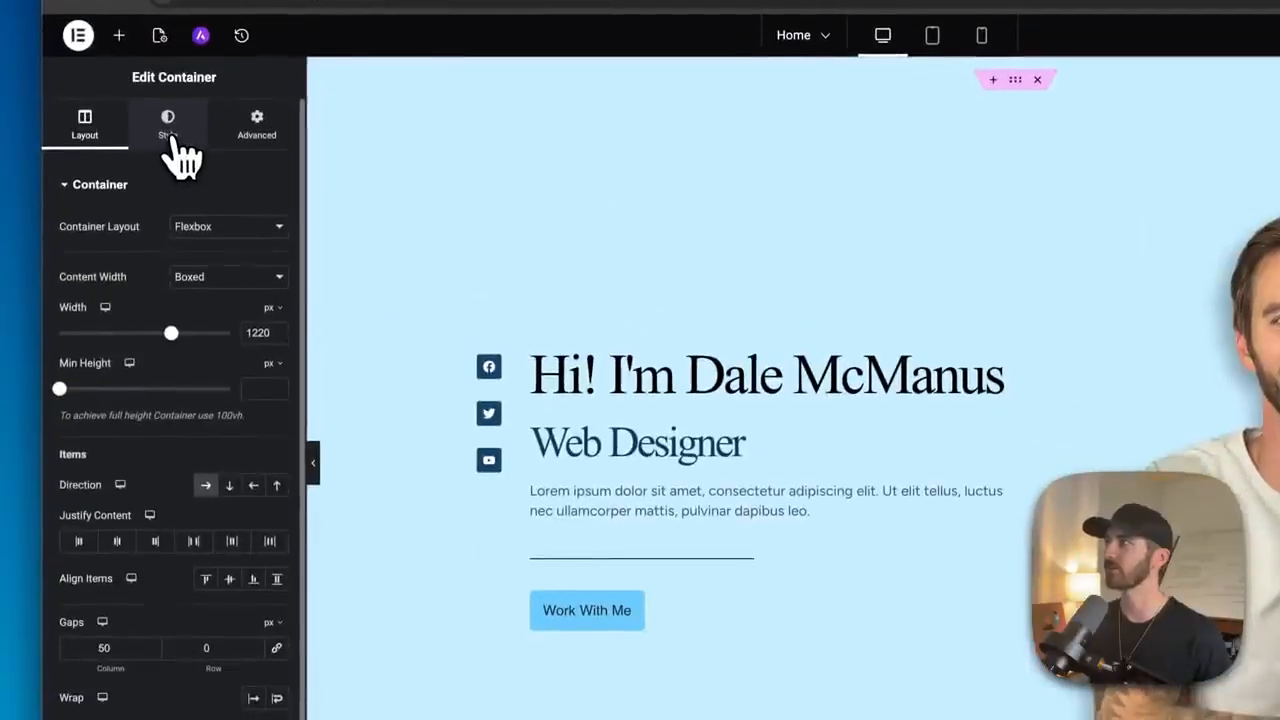
pyautogui.click(158, 182)
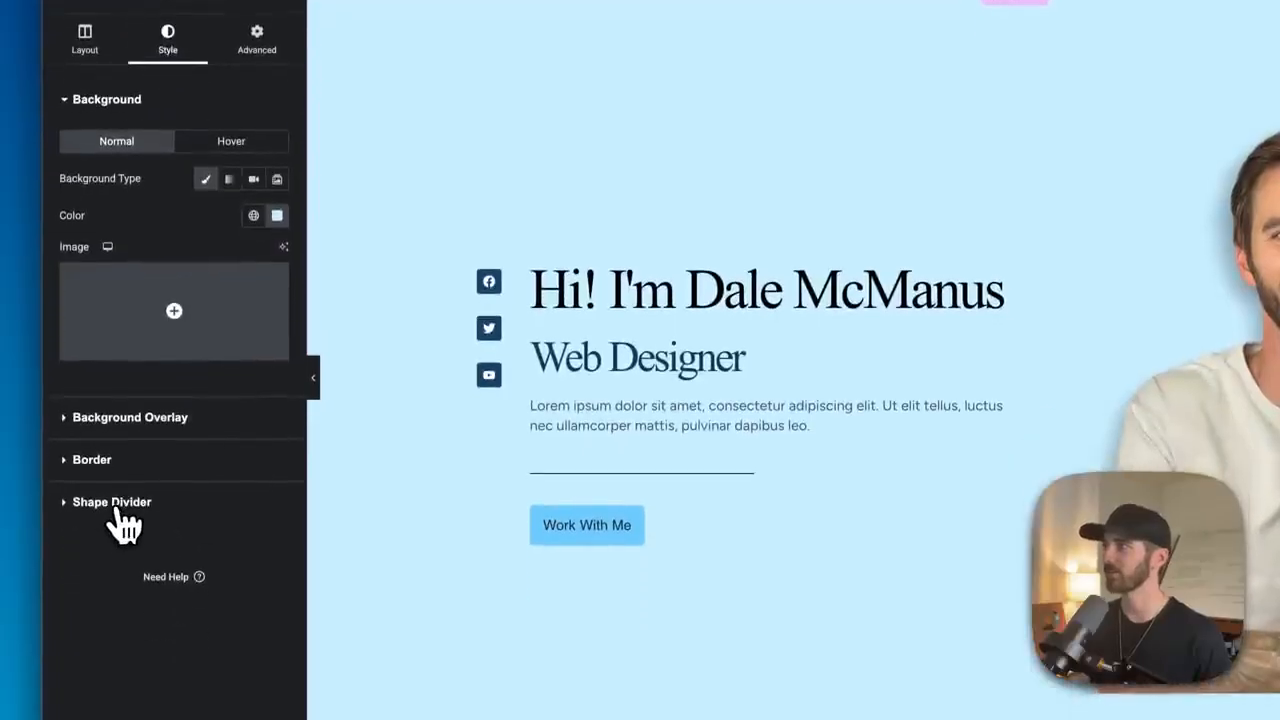
pyautogui.click(116, 508)
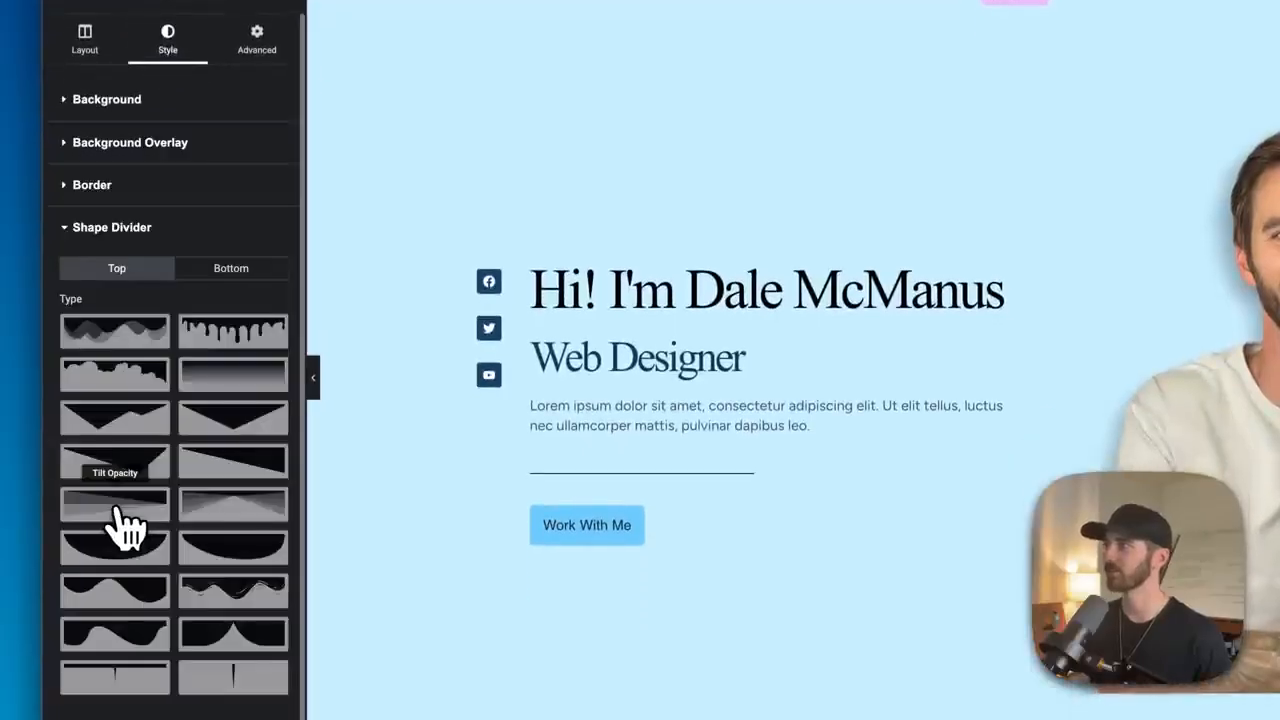
pyautogui.click(238, 284)
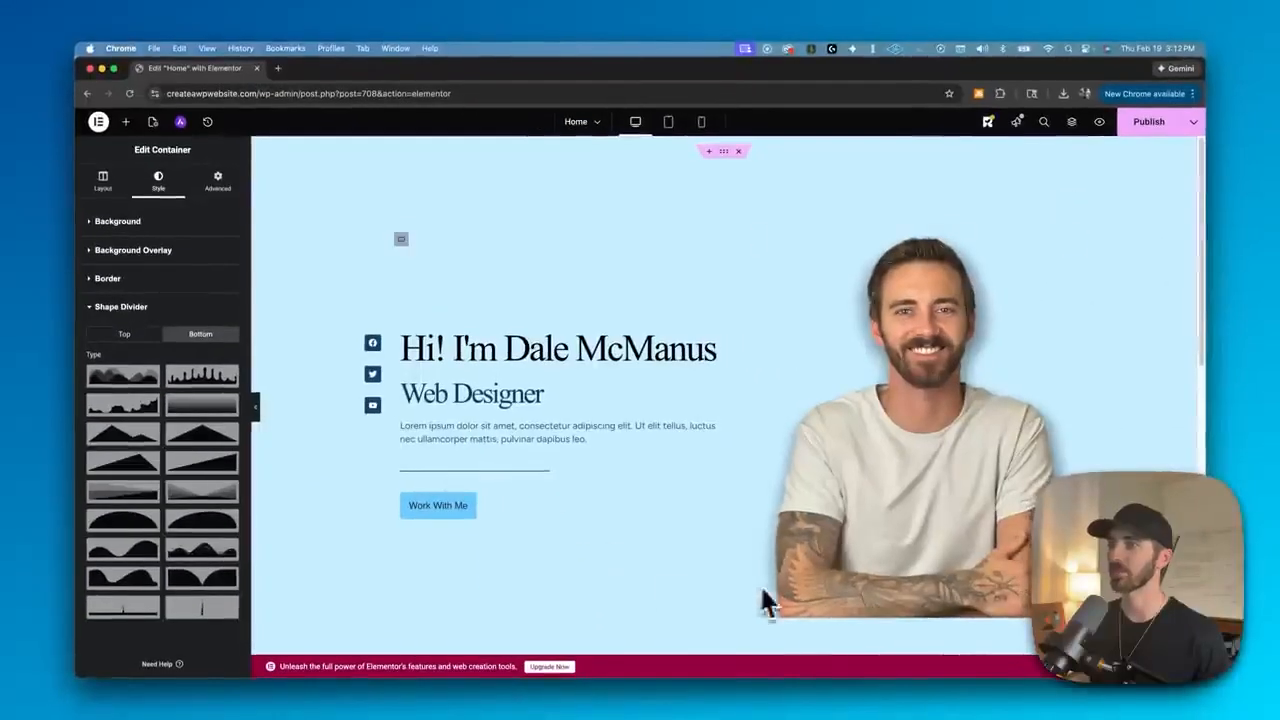
pyautogui.click(135, 390)
# - Widen the bottom shape divider to about 104% and increase its height
pyautogui.scroll(-5, 546, 466)
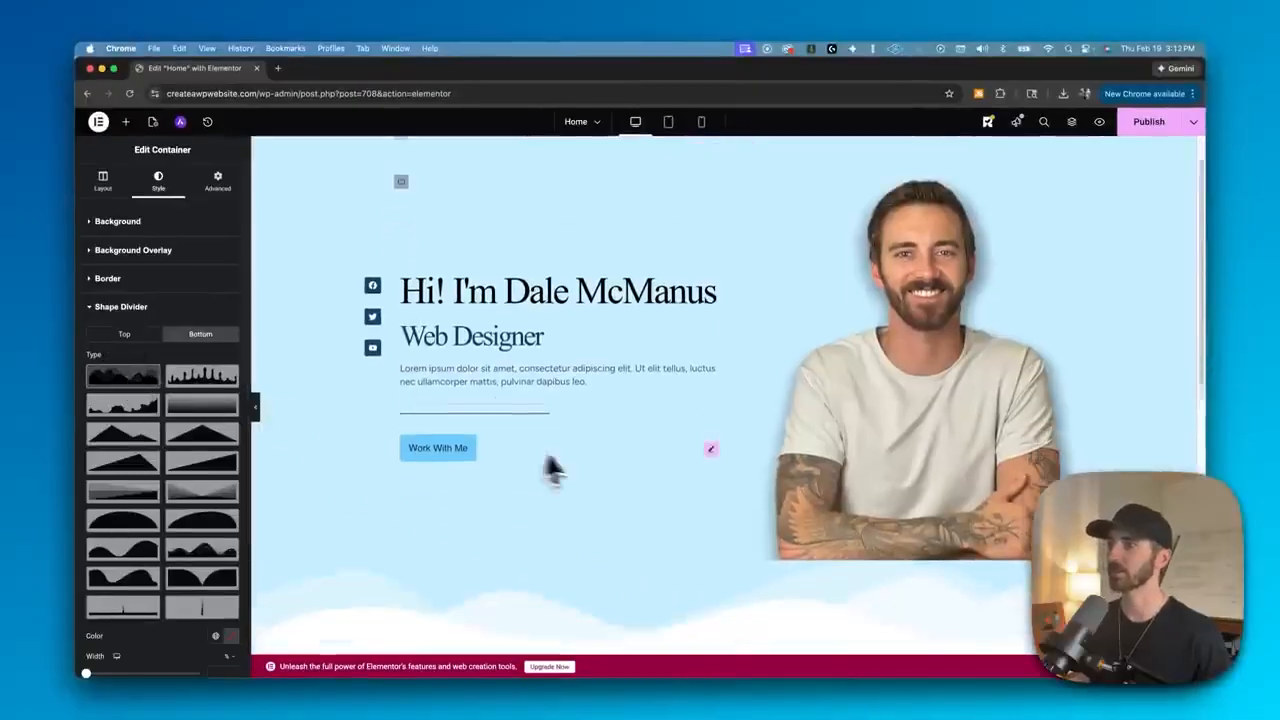
pyautogui.scroll(1, 740, 440)
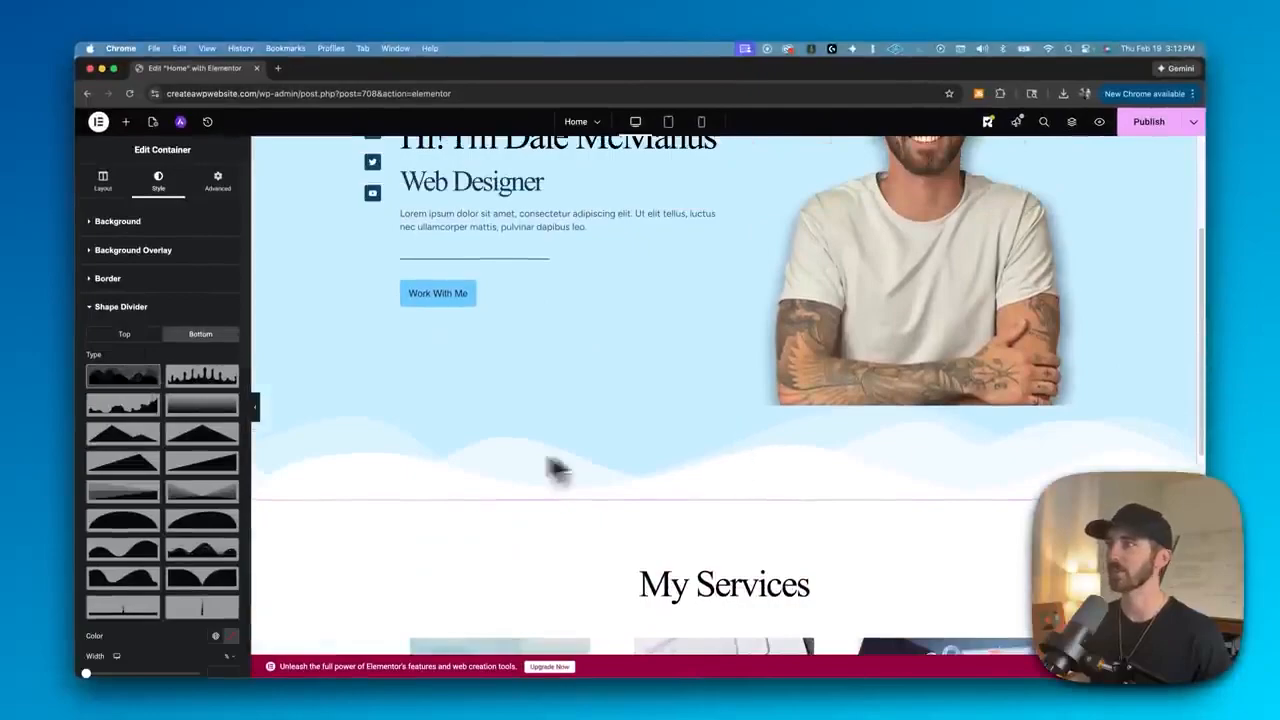
pyautogui.scroll(-3, 170, 500)
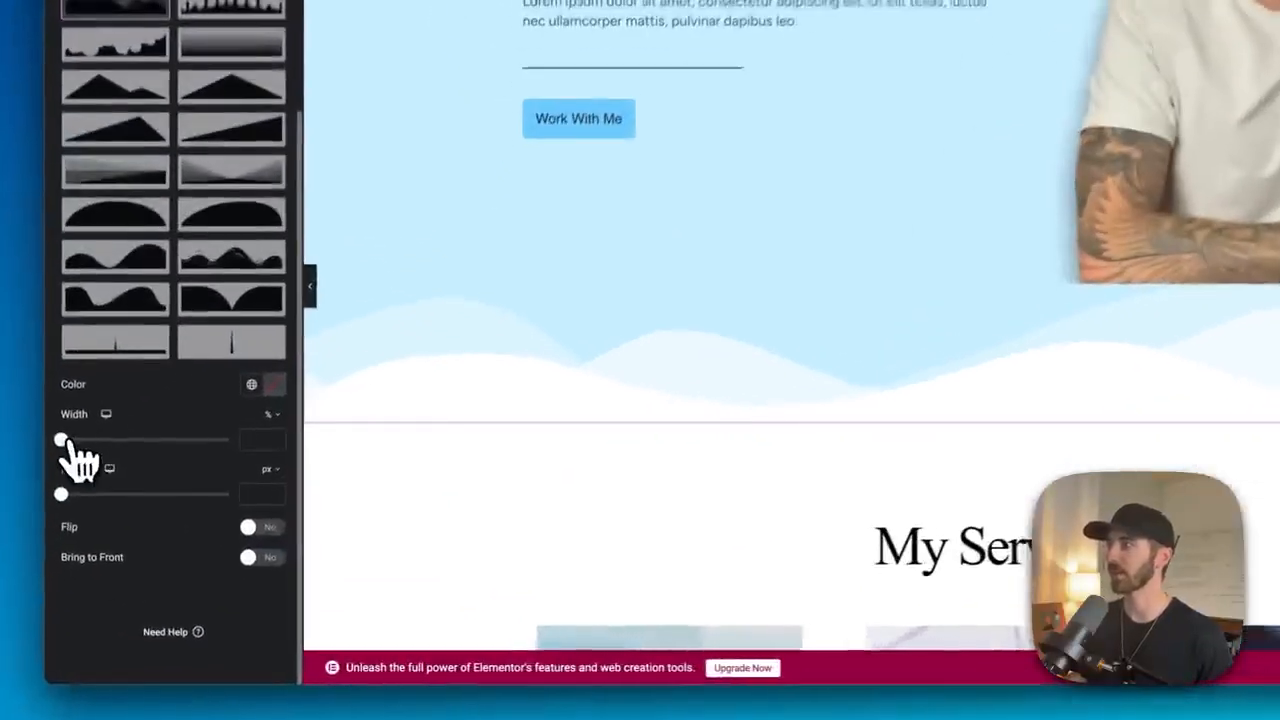
pyautogui.moveTo(85, 512); pyautogui.dragTo(112, 512)
pyautogui.moveTo(113, 450); pyautogui.dragTo(151, 460)
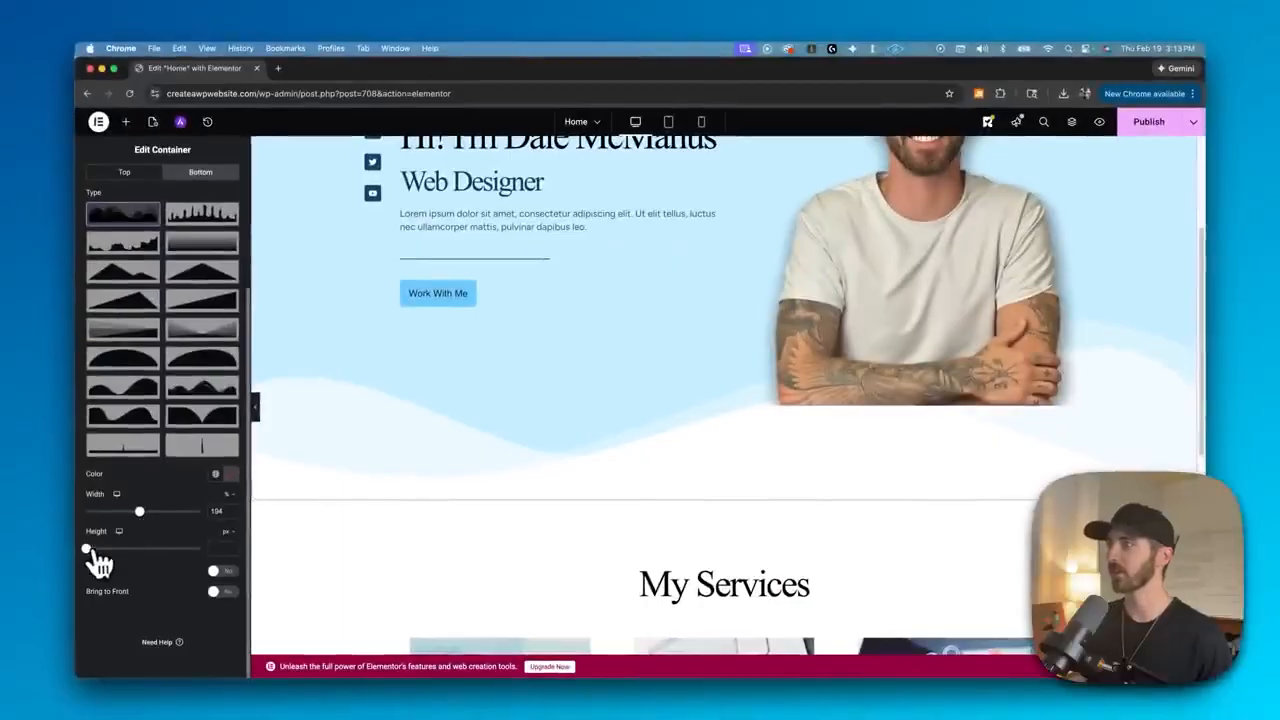
pyautogui.moveTo(90, 553); pyautogui.dragTo(192, 548)
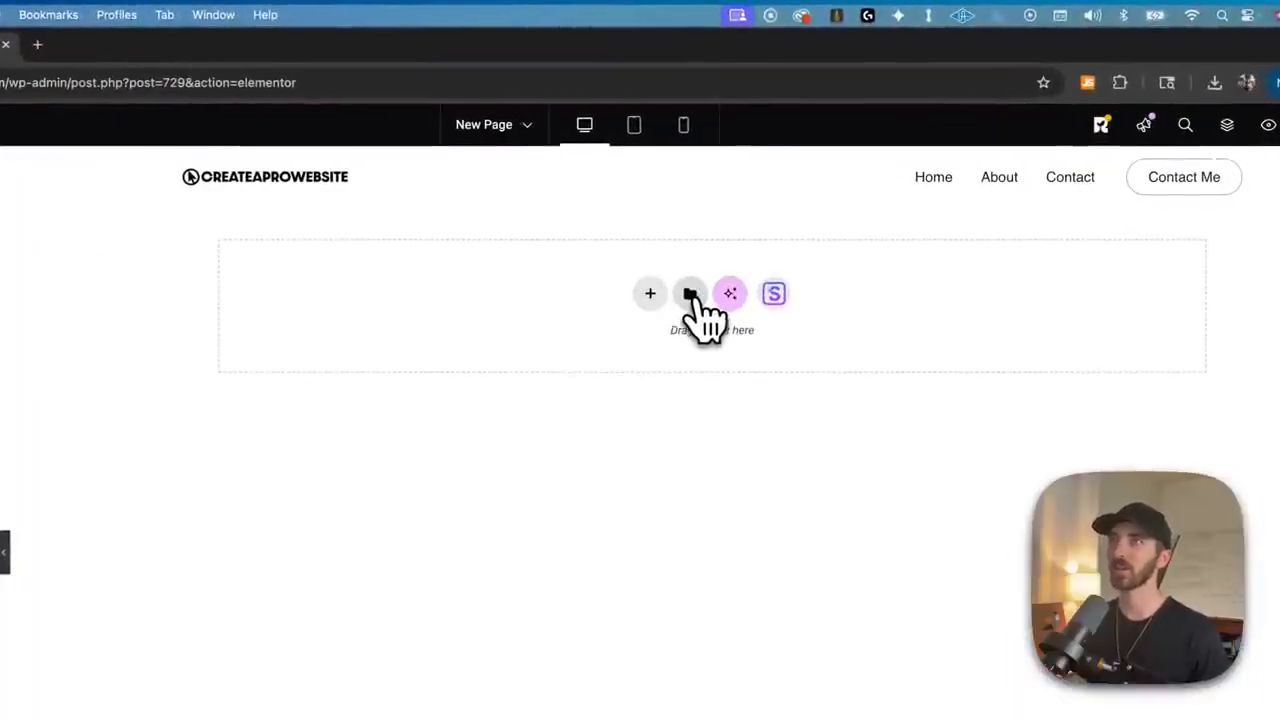
# - Open the template library on a new page and browse the available blocks
pyautogui.click(691, 296)
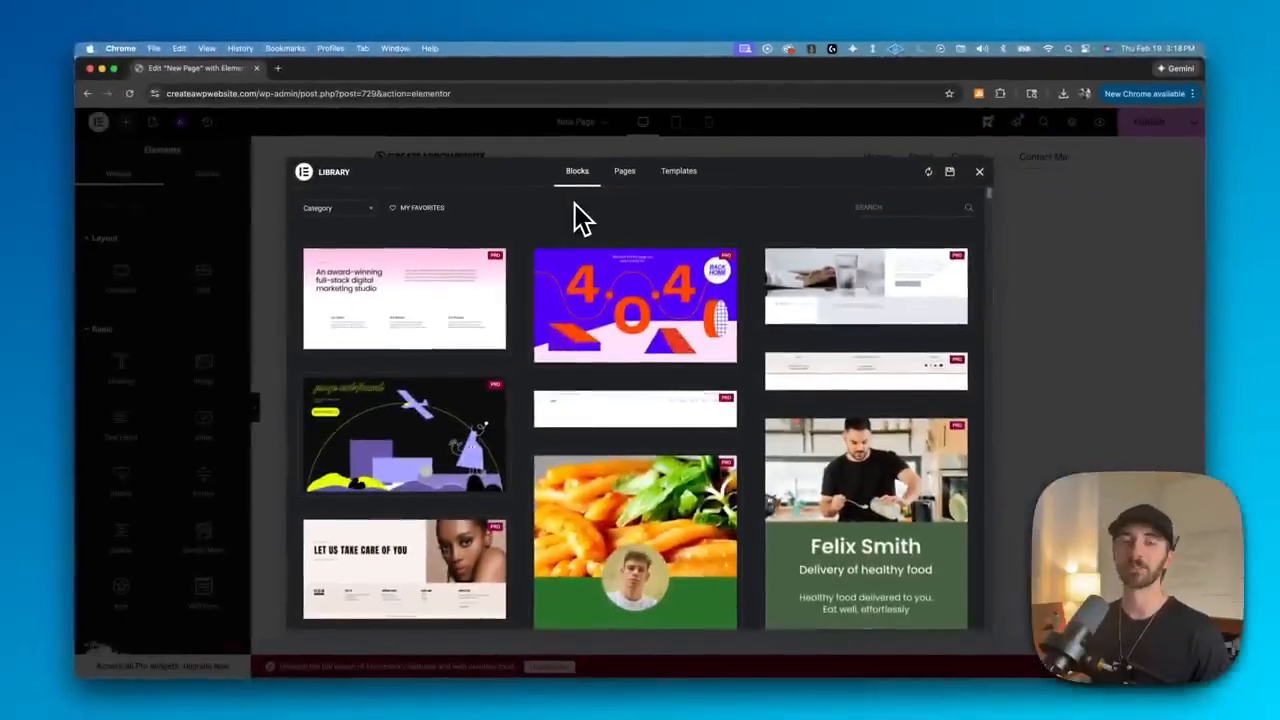
pyautogui.scroll(-3, 494, 294)
pyautogui.scroll(-5, 600, 250)
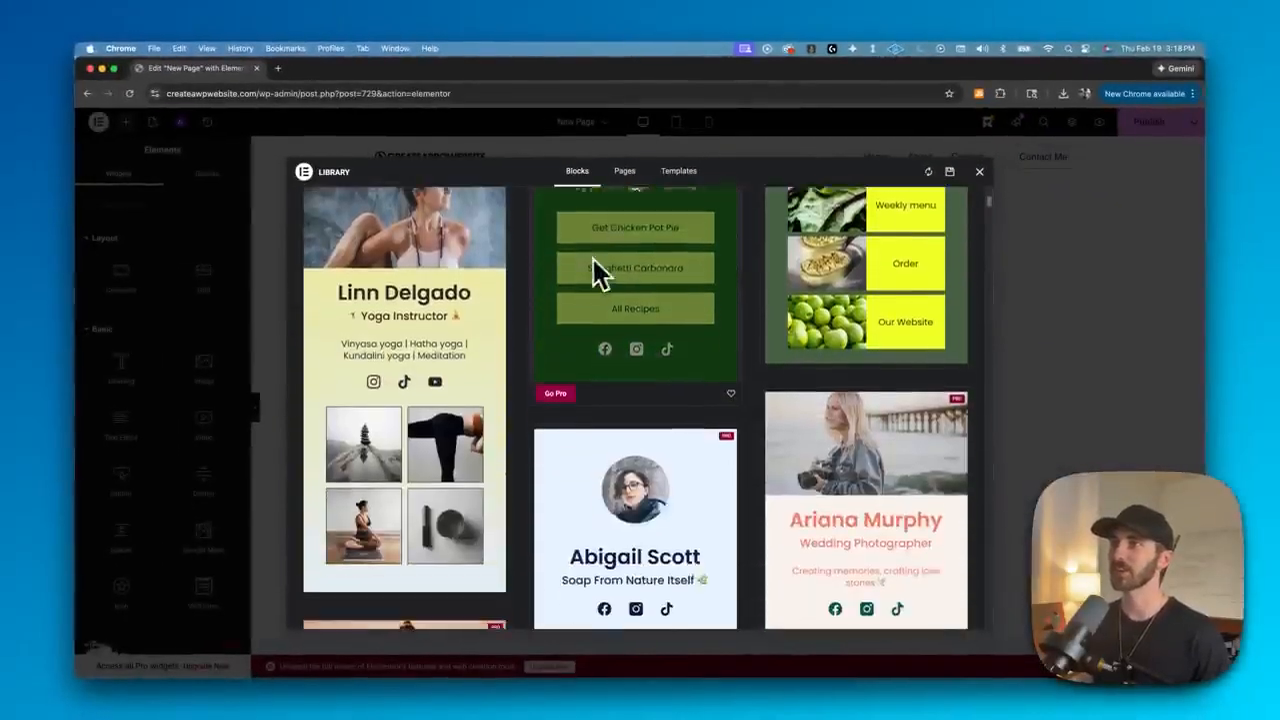
# - Scroll through the template library's block designs on both sites
pyautogui.scroll(-3, 605, 290)
pyautogui.scroll(-3, 607, 295)
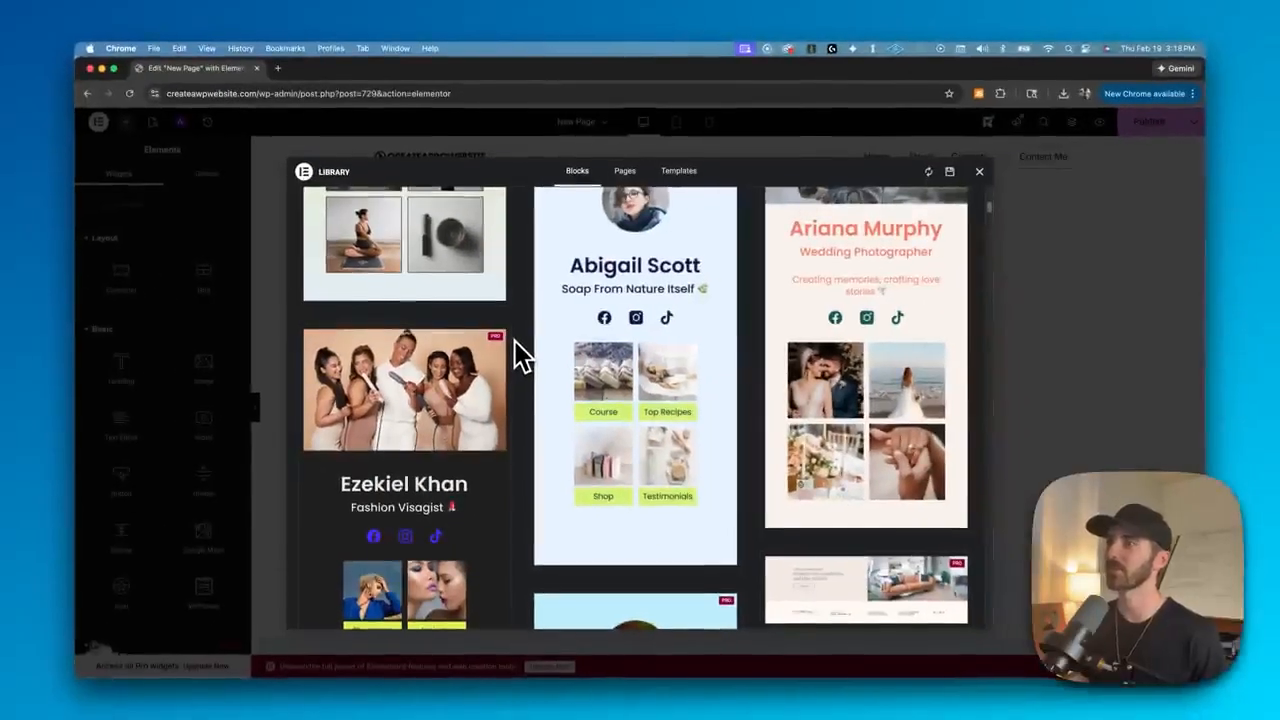
pyautogui.scroll(-3, 520, 345)
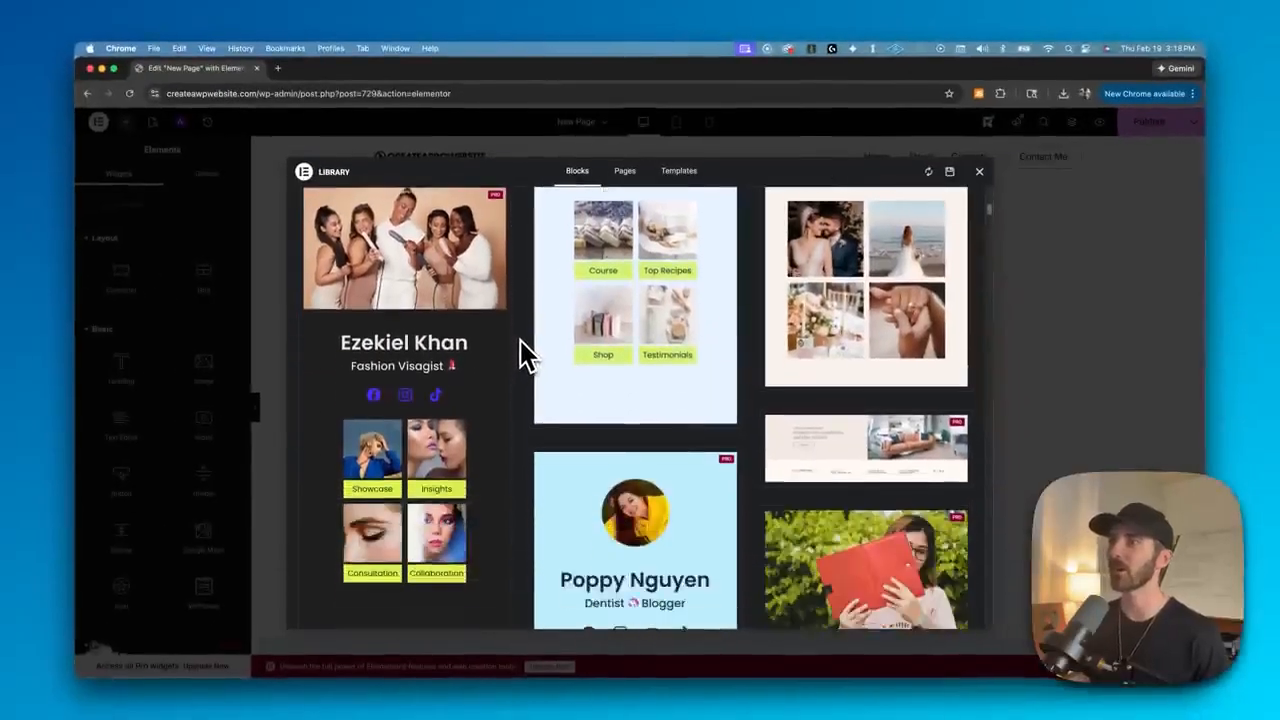
pyautogui.scroll(-10, 520, 355)
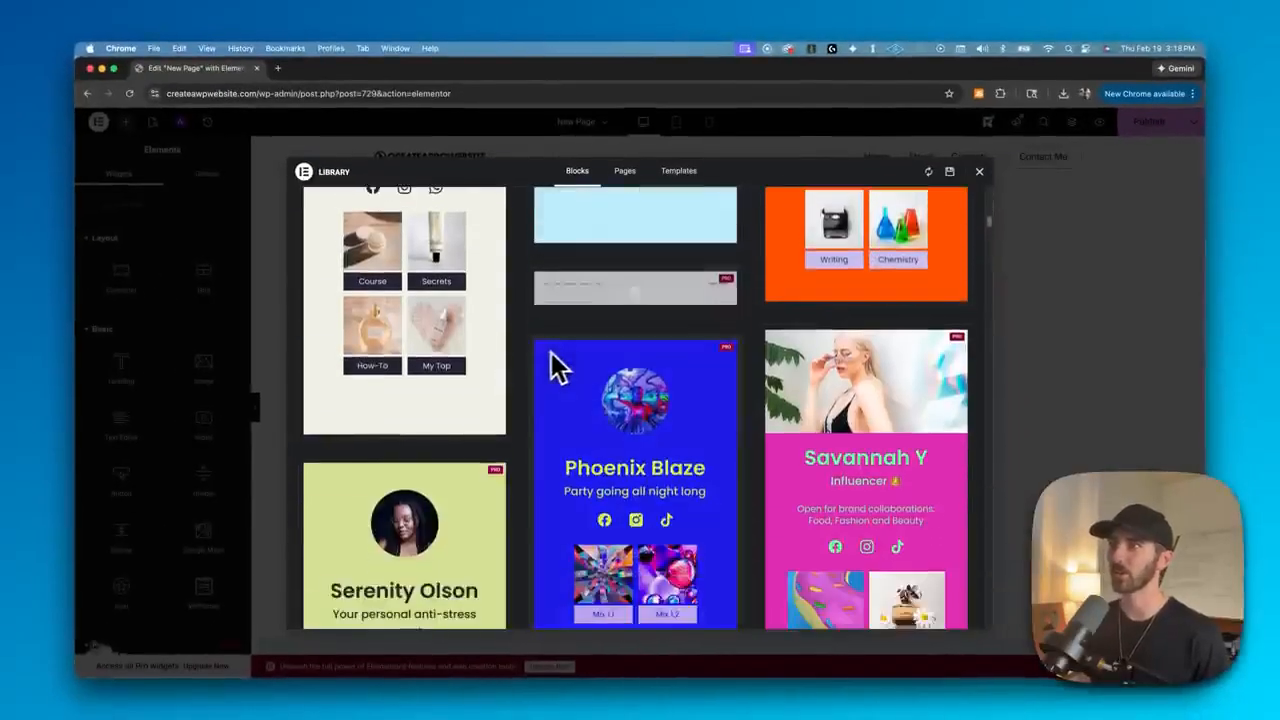
pyautogui.scroll(-2, 540, 374)
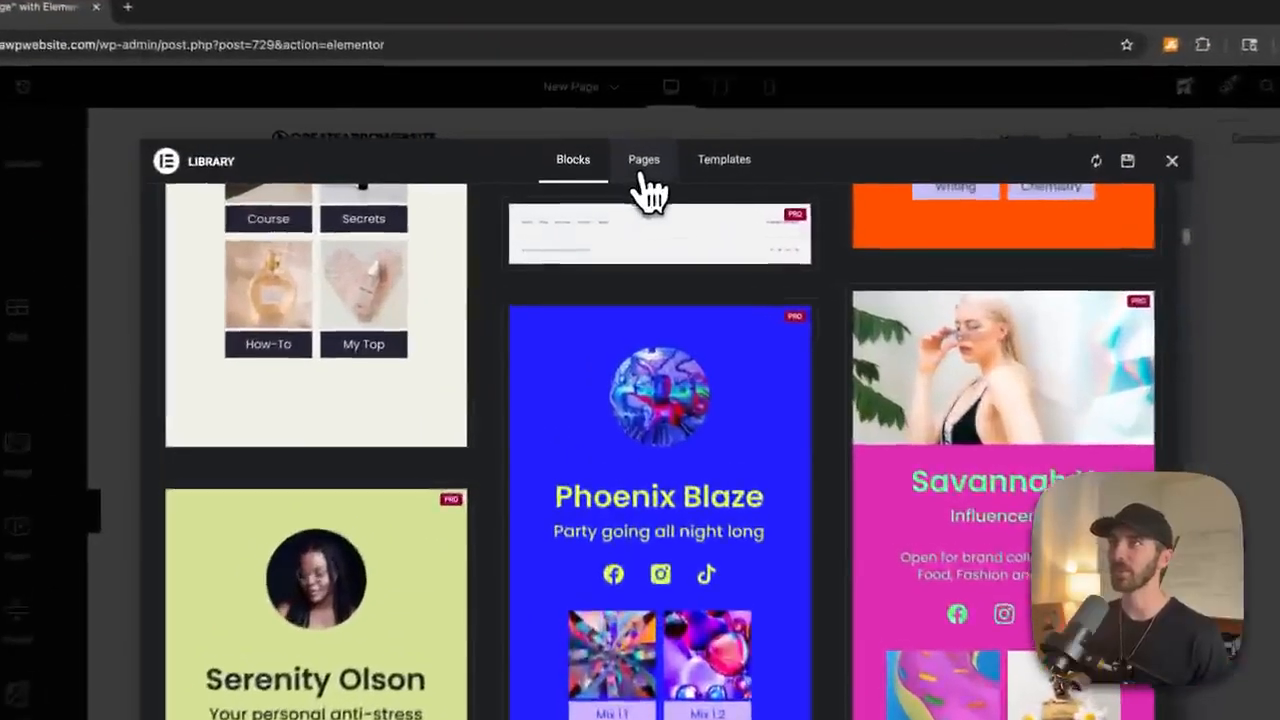
pyautogui.click(624, 176)
pyautogui.scroll(5, 648, 195)
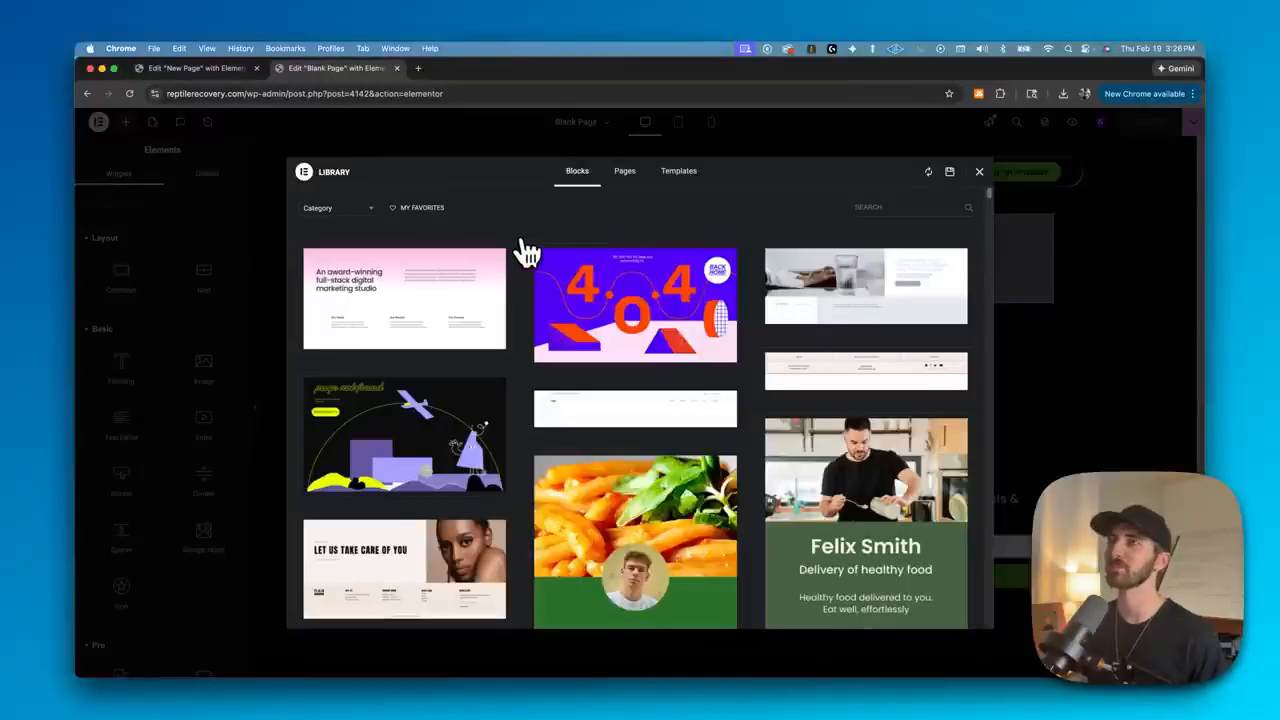
pyautogui.scroll(-5, 523, 354)
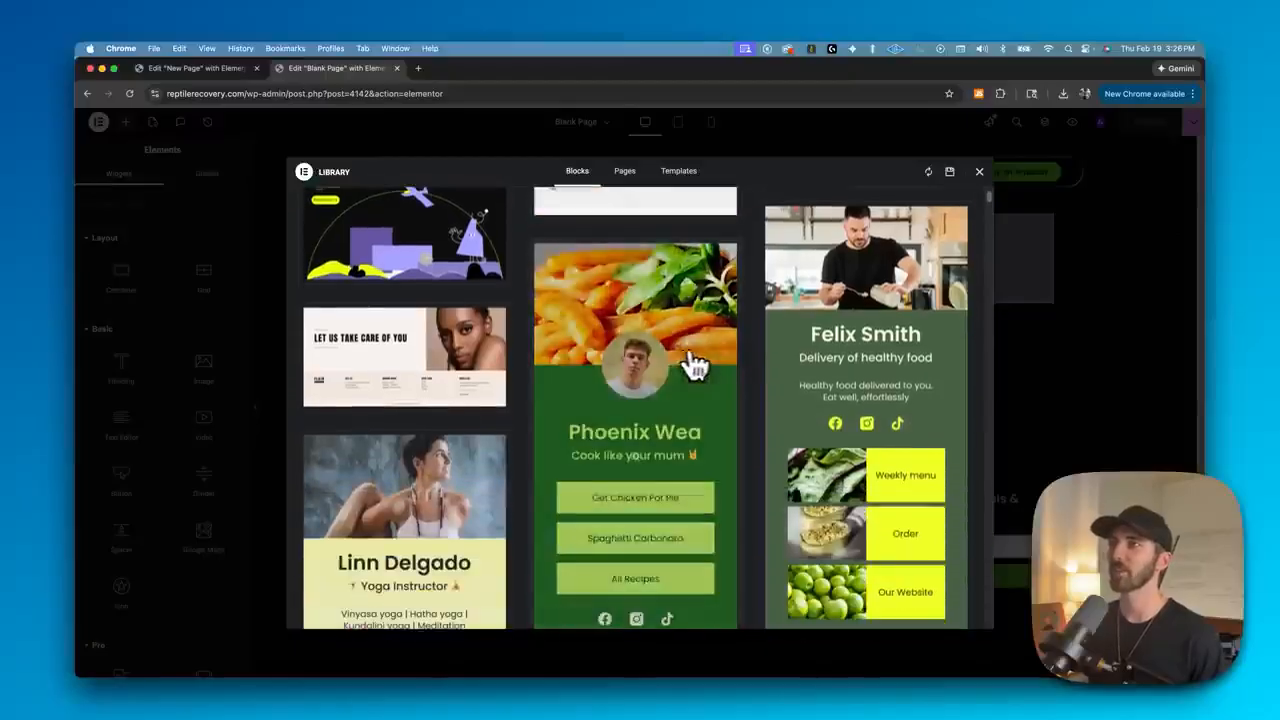
pyautogui.scroll(-15, 634, 343)
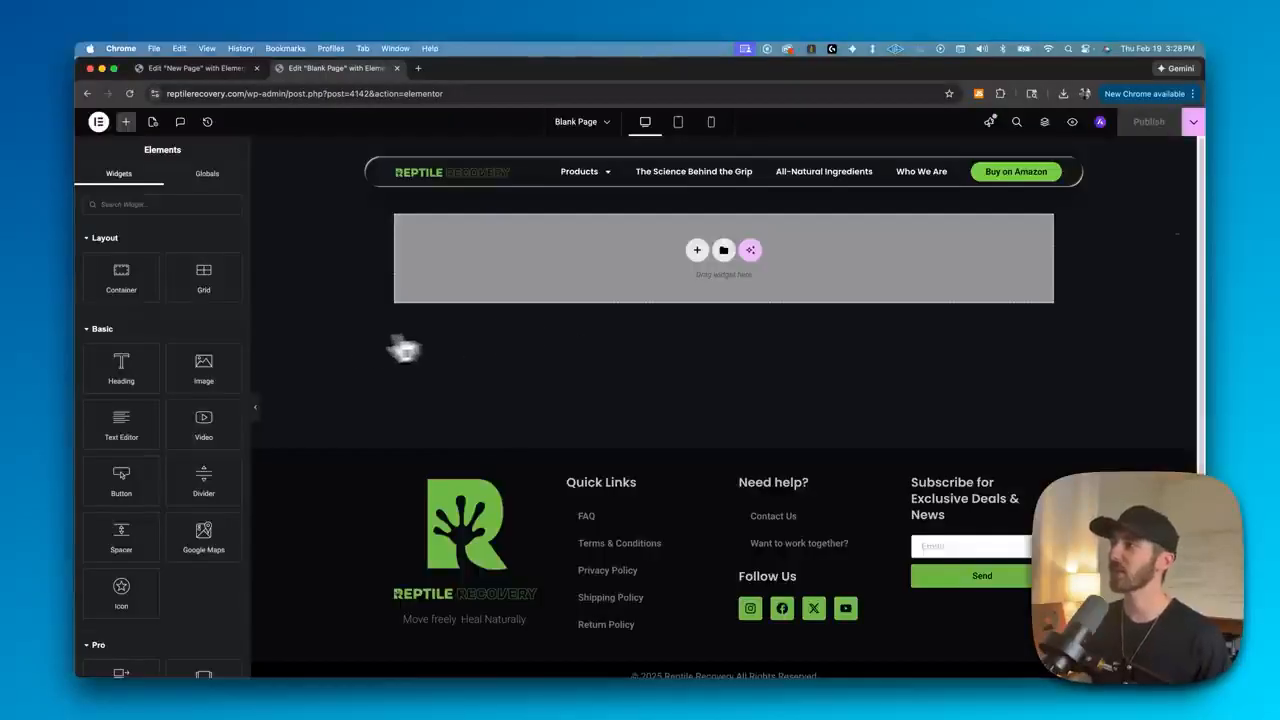
# - Scroll through the widget panel's Basic and Pro elements on the blank page
pyautogui.scroll(-2, 188, 345)
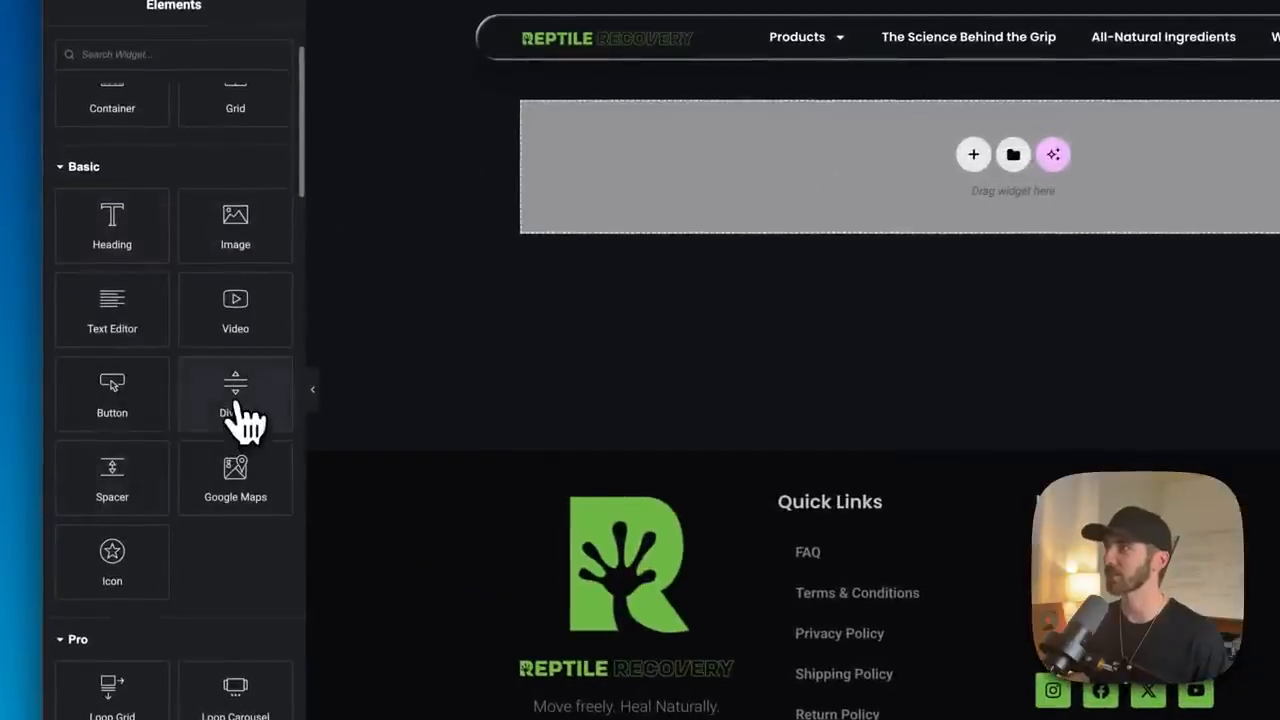
pyautogui.scroll(-10, 240, 420)
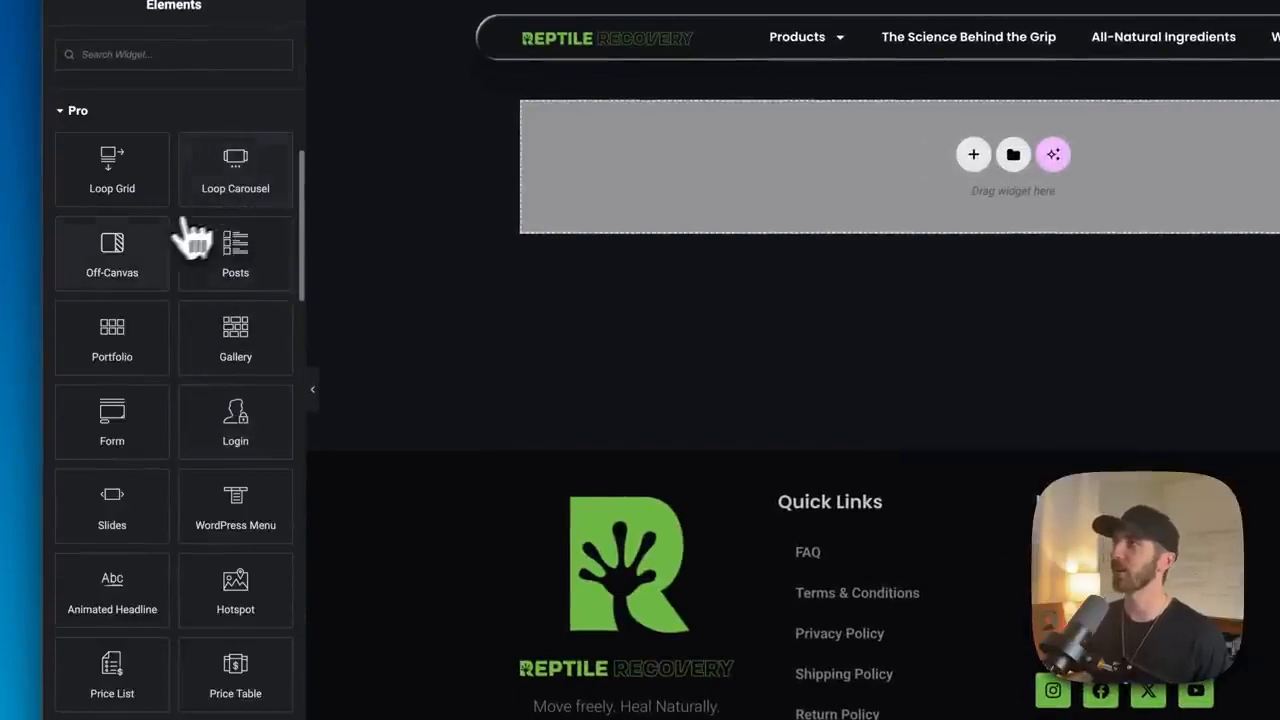
pyautogui.scroll(-2, 155, 290)
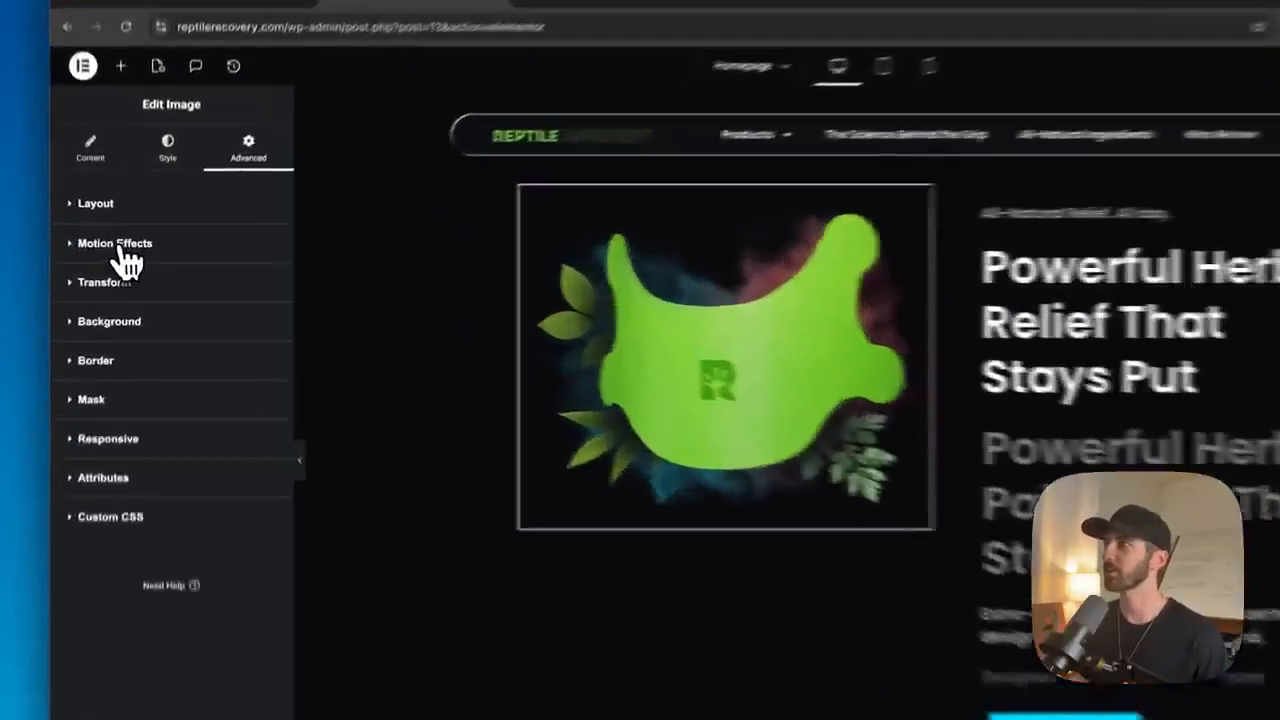
pyautogui.click(118, 246)
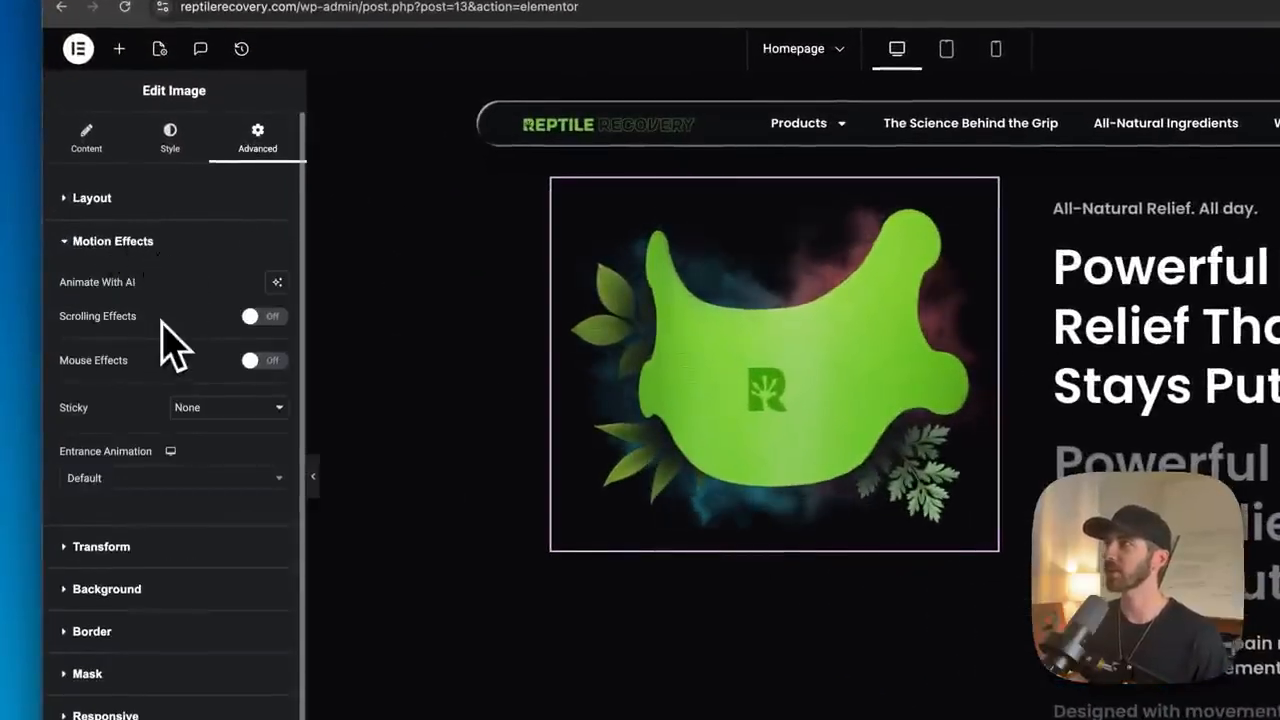
pyautogui.click(262, 362)
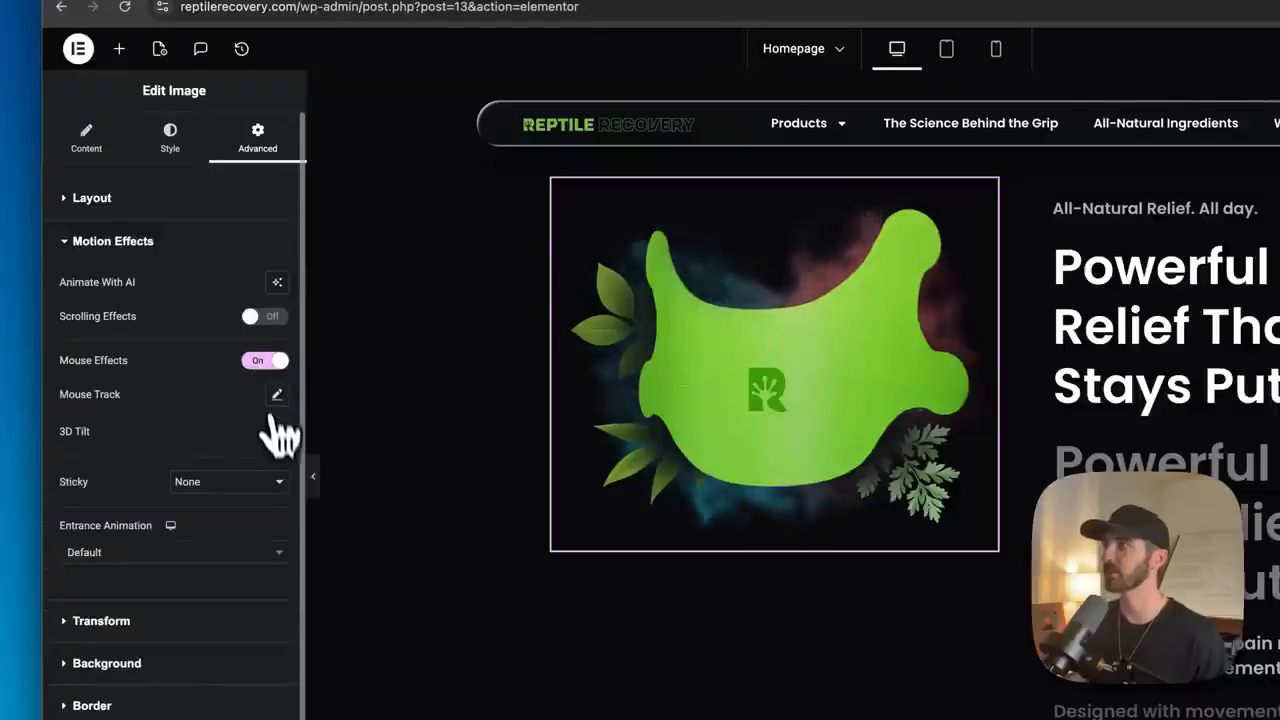
pyautogui.click(277, 432)
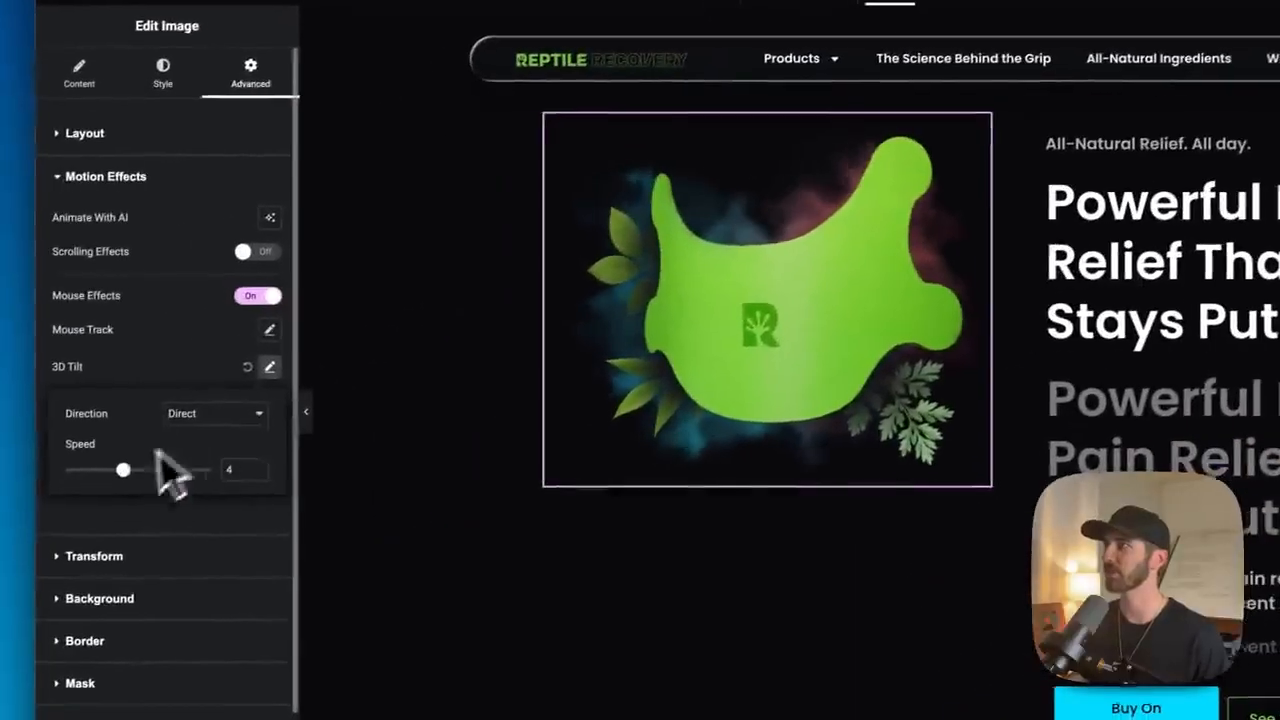
pyautogui.moveTo(157, 465); pyautogui.dragTo(175, 470)
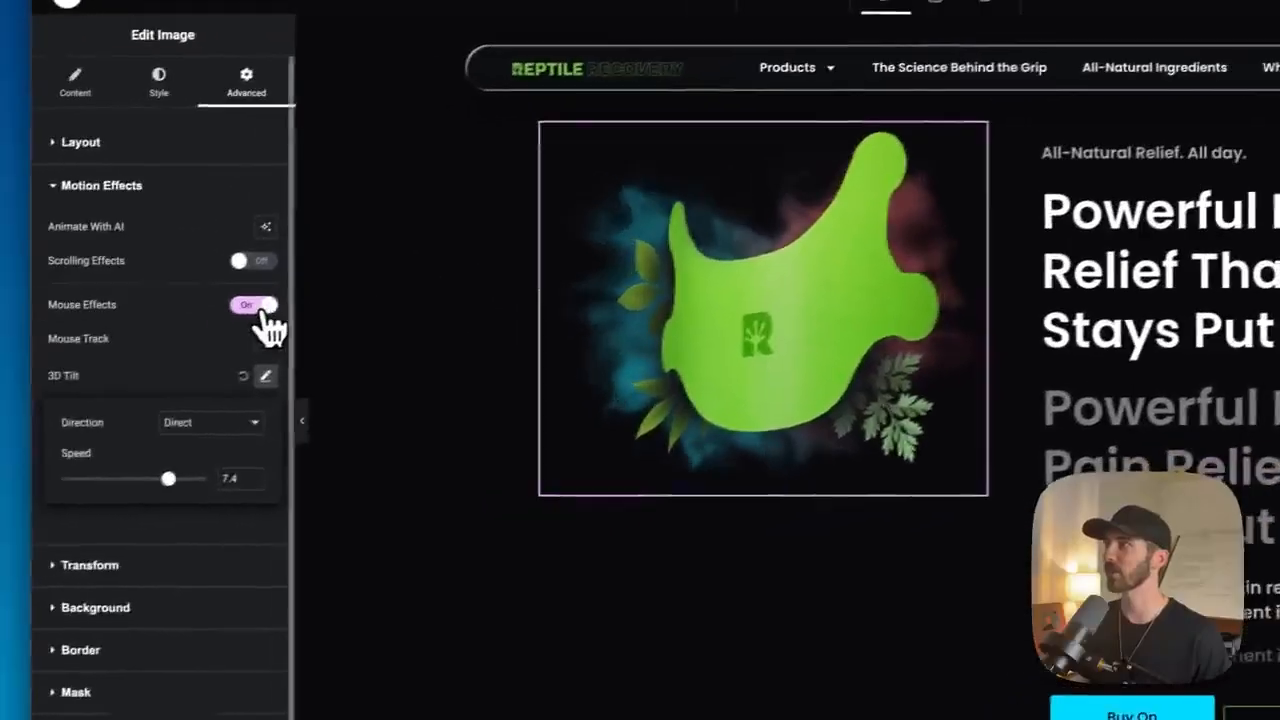
pyautogui.click(262, 307)
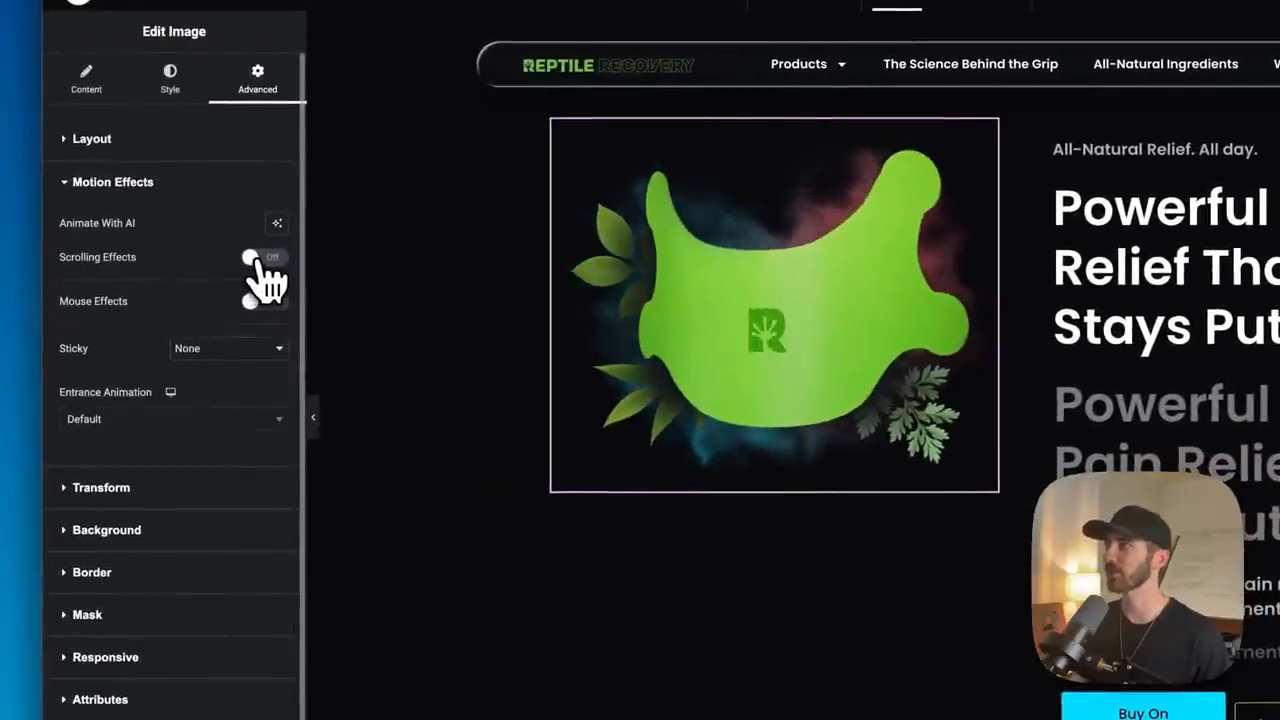
# - Enable scrolling effects on the hero image with a Scale Up effect at speed 4
pyautogui.click(258, 260)
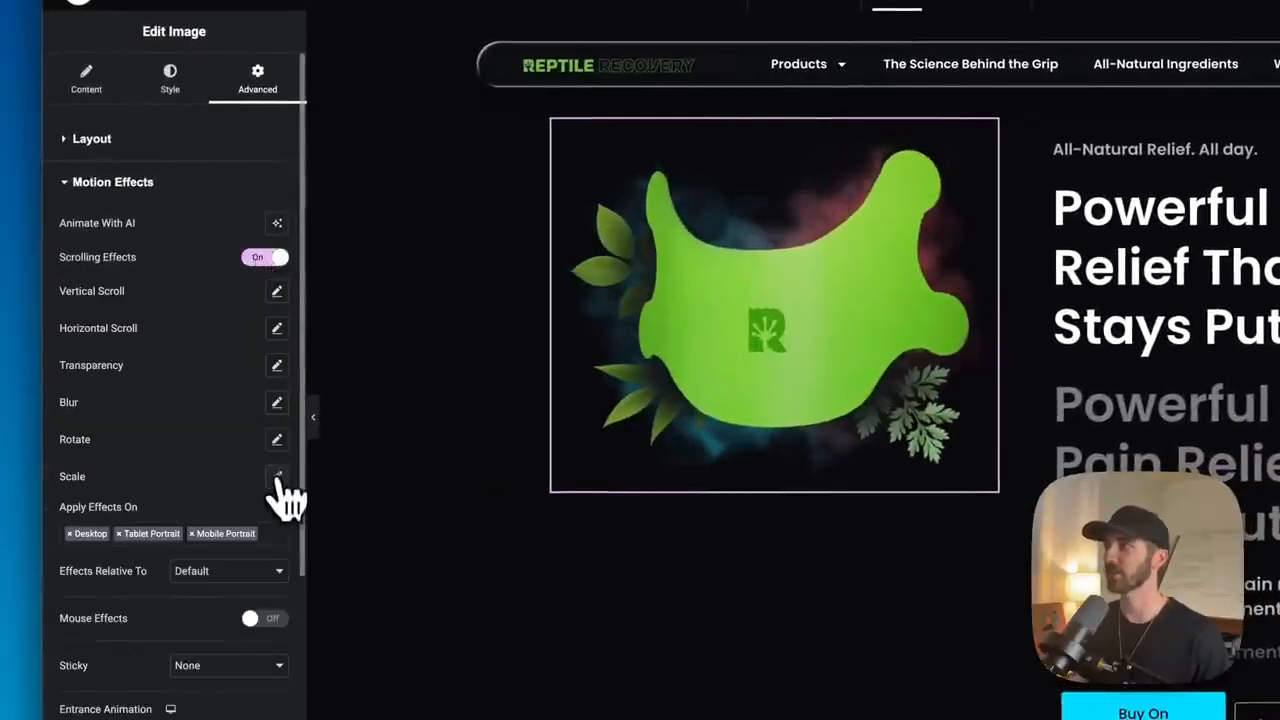
pyautogui.click(277, 476)
pyautogui.scroll(-3, 563, 370)
pyautogui.scroll(3, 563, 370)
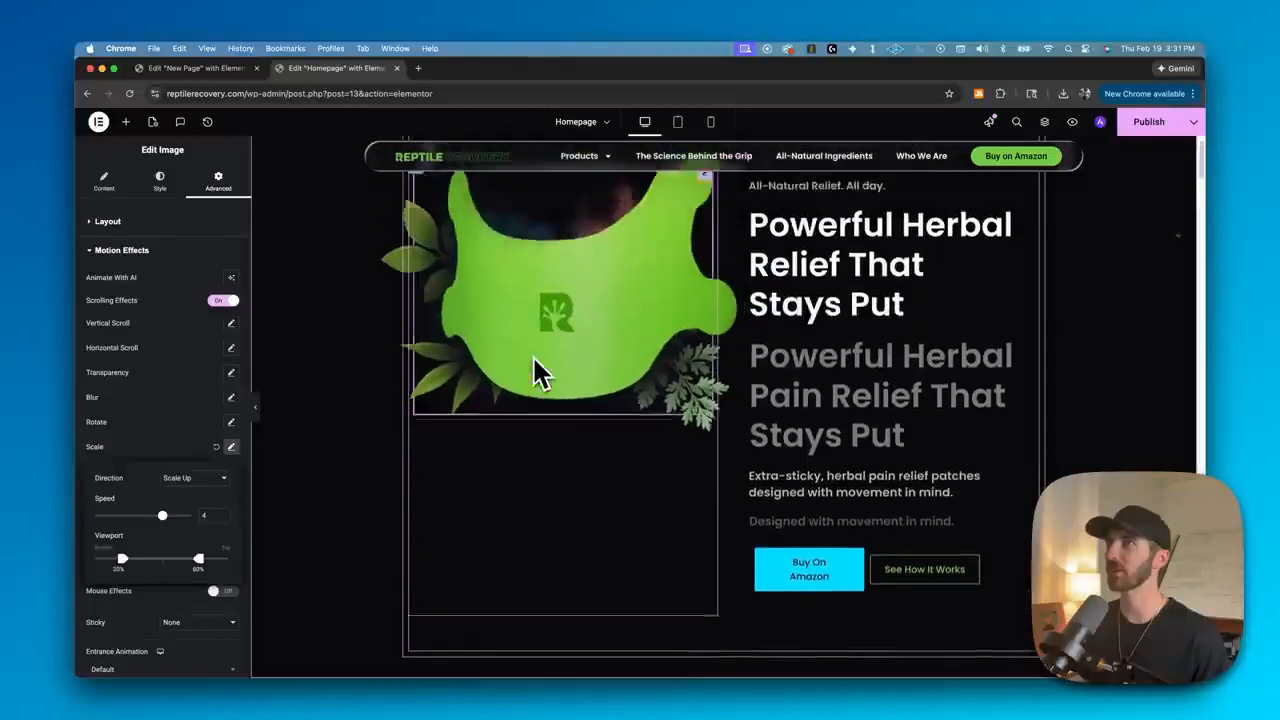
pyautogui.scroll(-3, 537, 368)
pyautogui.scroll(3, 537, 370)
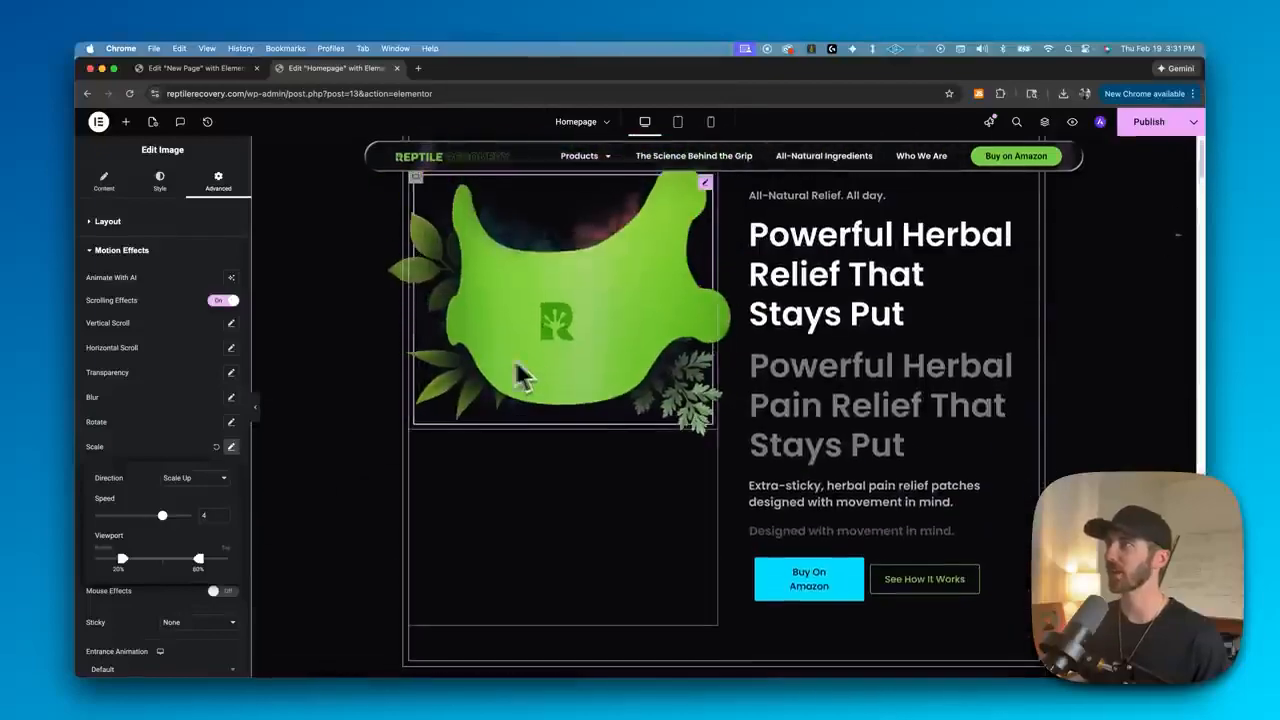
pyautogui.click(232, 450)
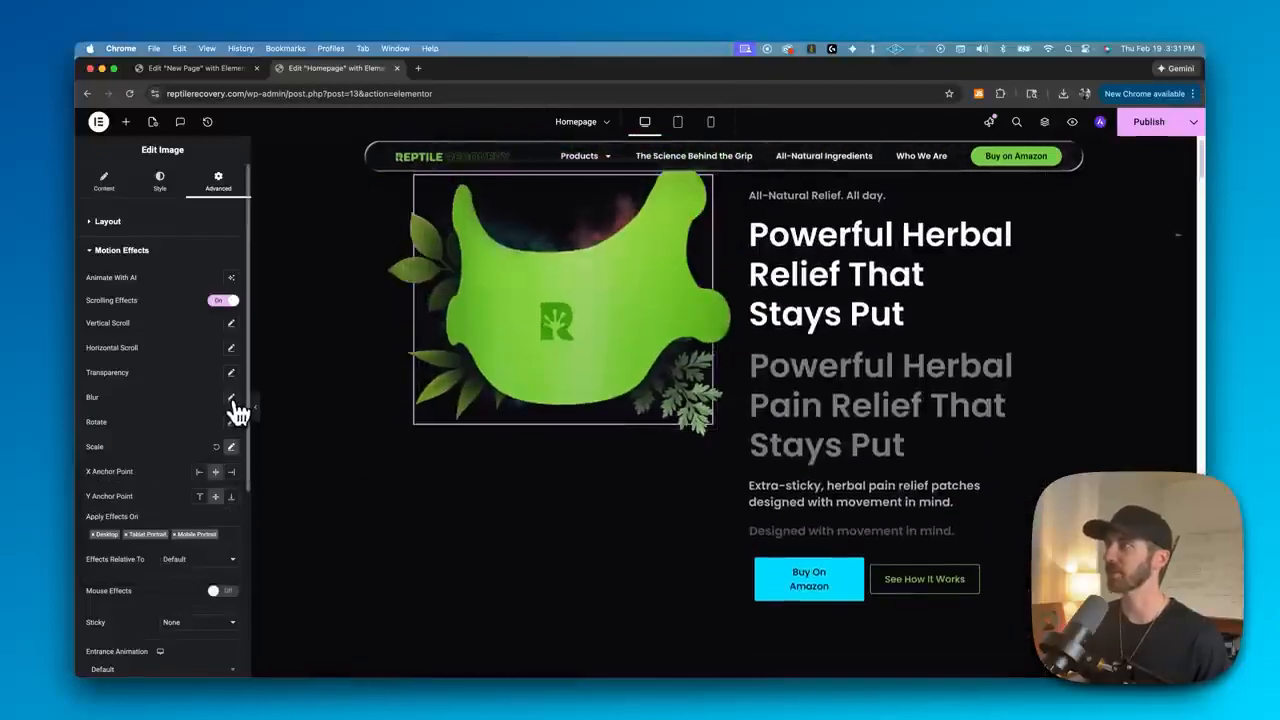
# - Add a Blur scrolling effect to the hero image with Fade In direction at level 7
pyautogui.click(233, 400)
pyautogui.scroll(-5, 526, 337)
pyautogui.scroll(5, 531, 337)
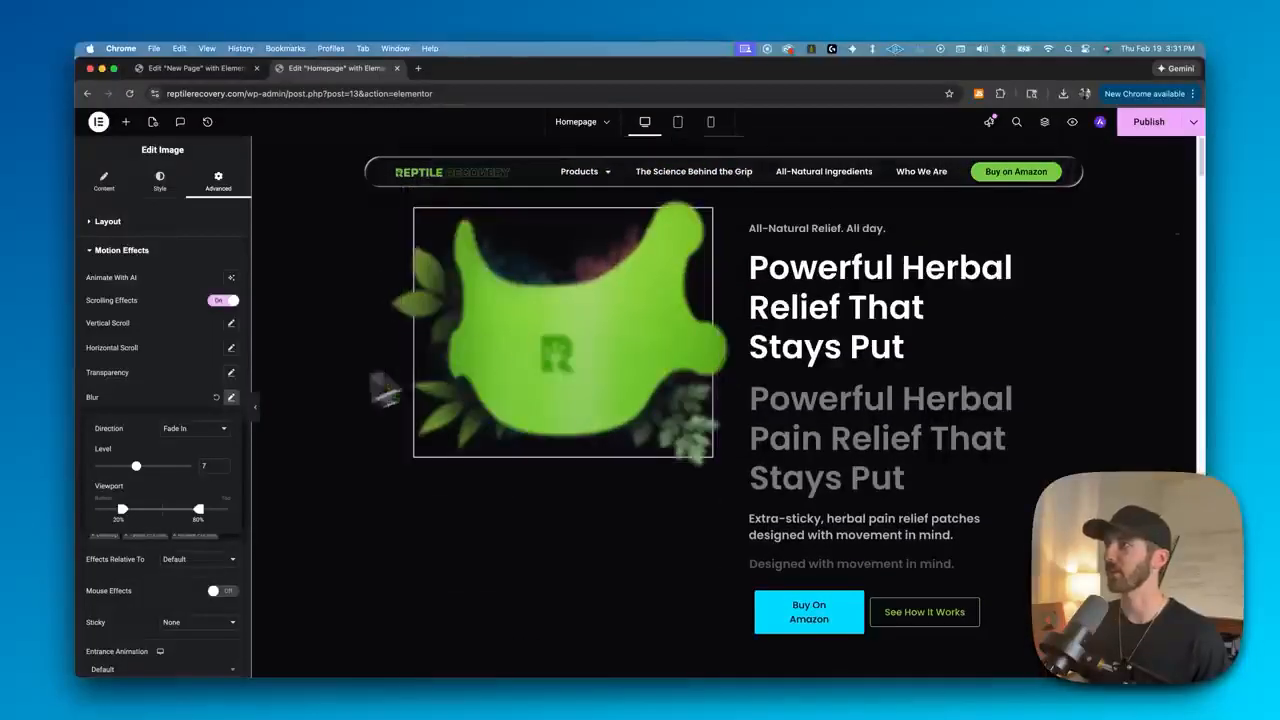
pyautogui.click(231, 397)
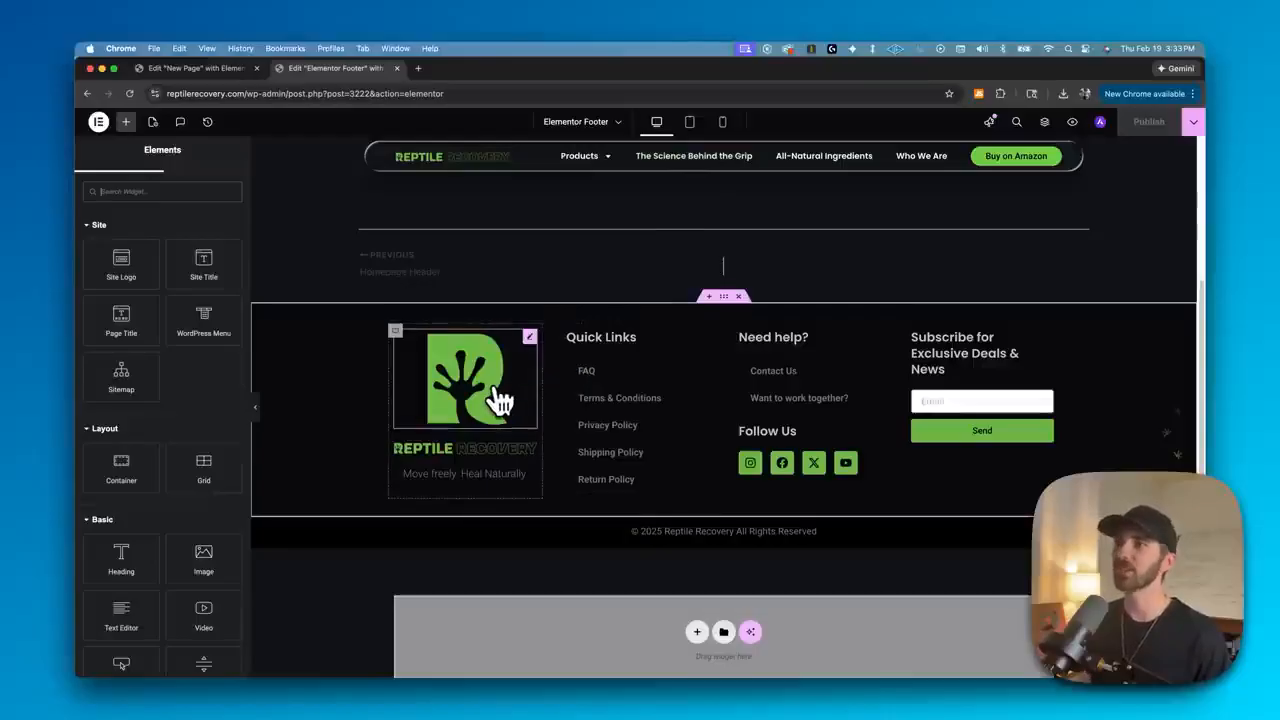
pyautogui.moveTo(128, 563)
pyautogui.mouseDown()
pyautogui.moveTo(586, 382)
pyautogui.moveTo(272, 472)
pyautogui.moveTo(129, 557)
pyautogui.mouseUp()
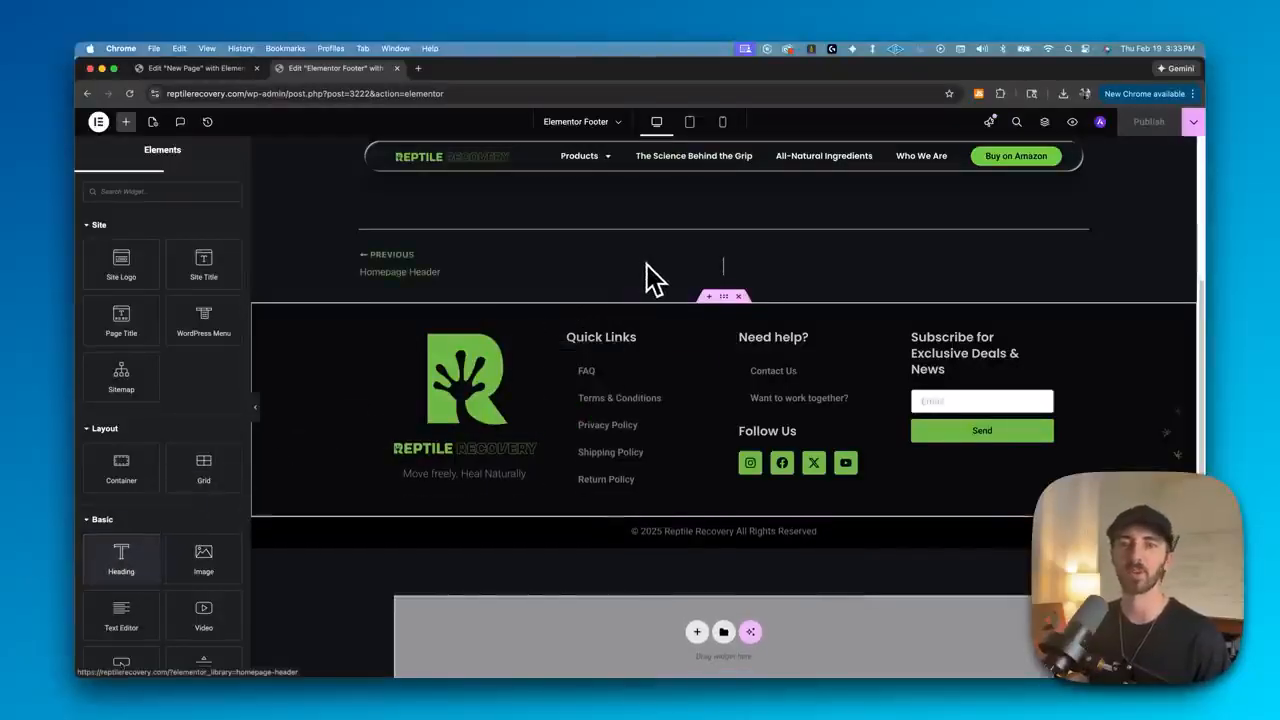